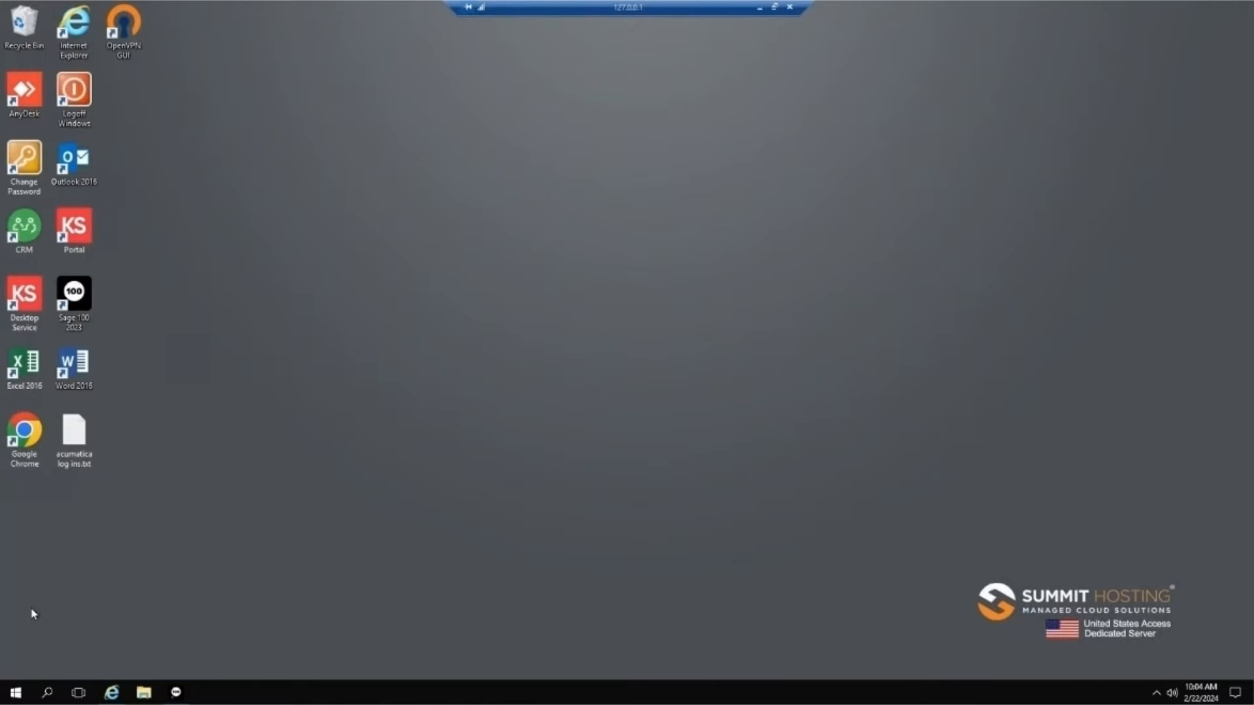
Step: Launch Crystal Reports 2016 for Sage from the Sage program group
left_click(15, 694)
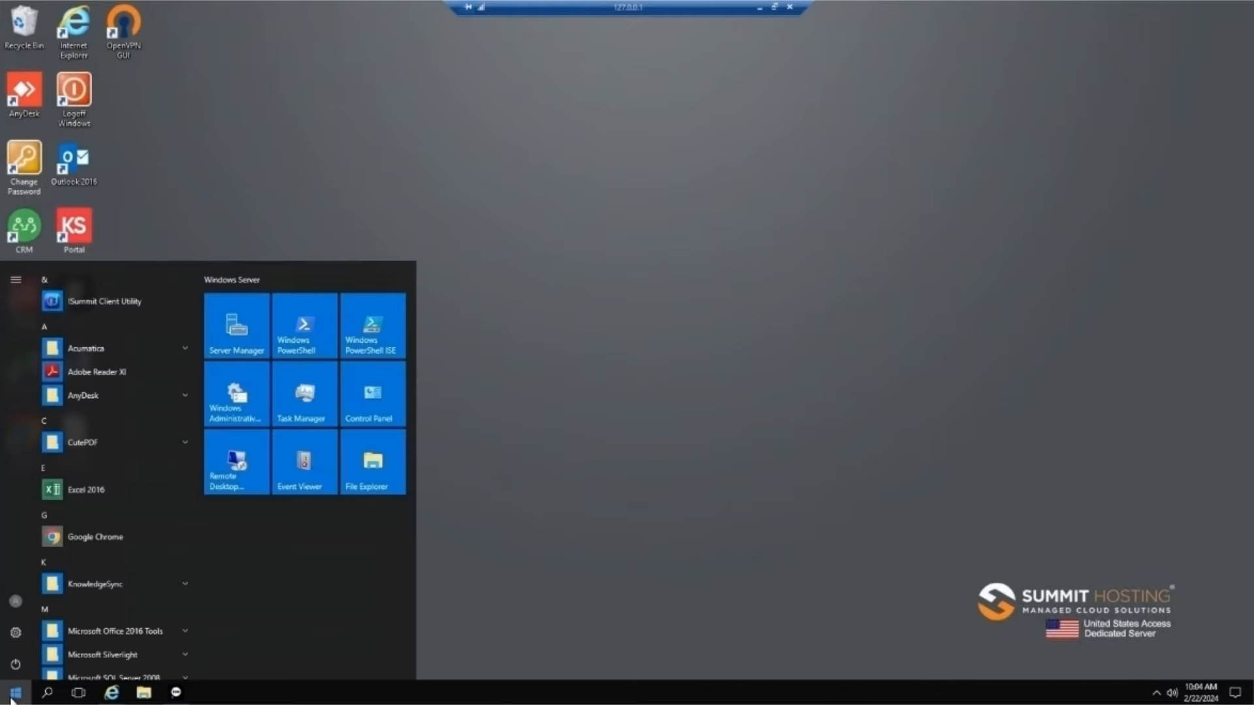
scroll(171, 542, "down", 5)
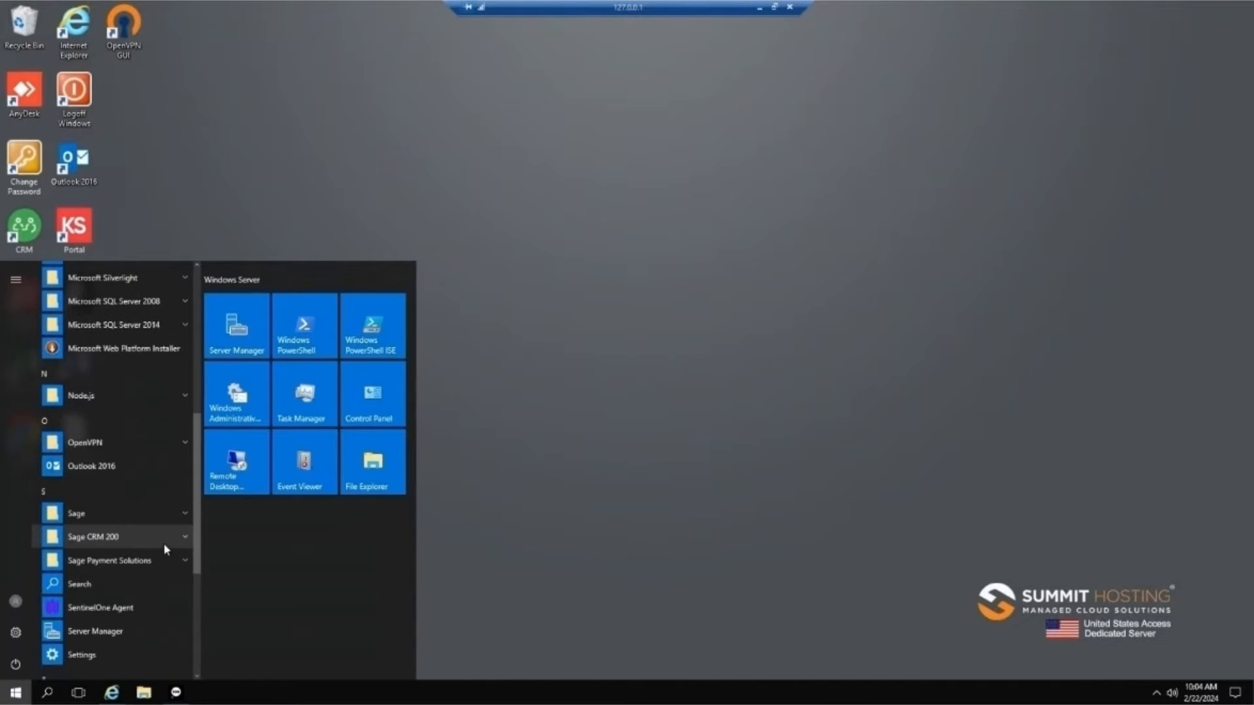
left_click(61, 518)
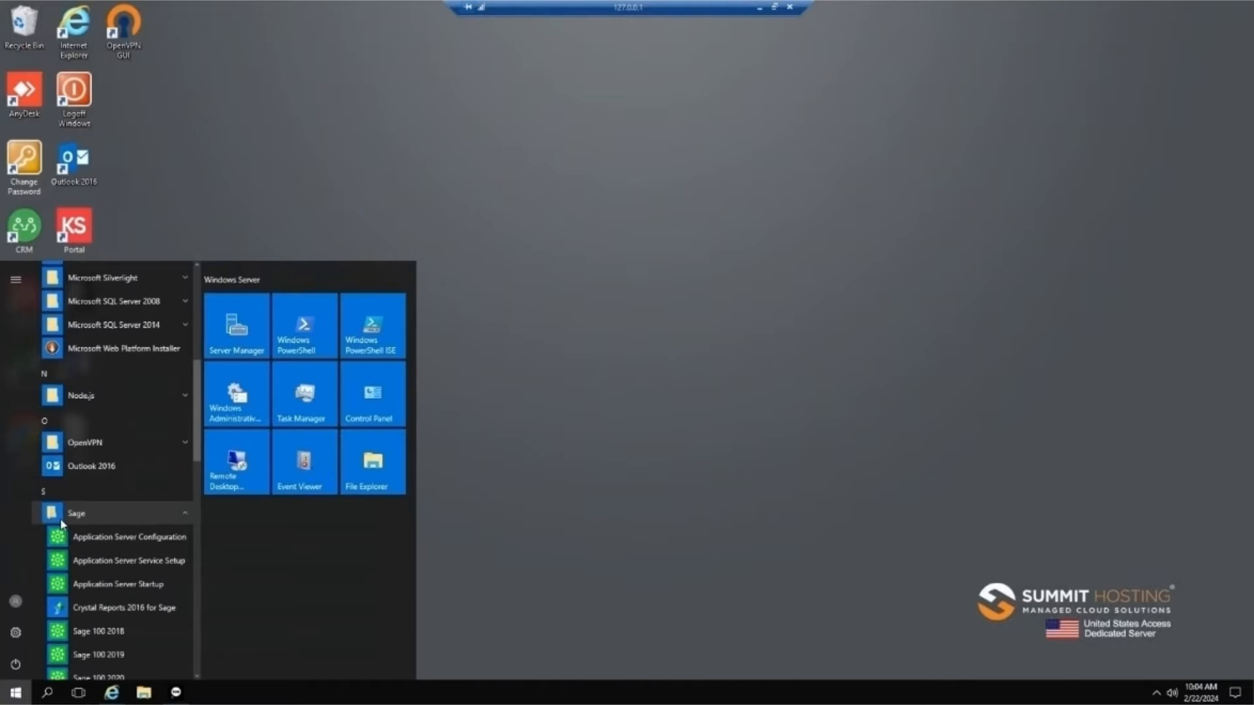
left_click(173, 611)
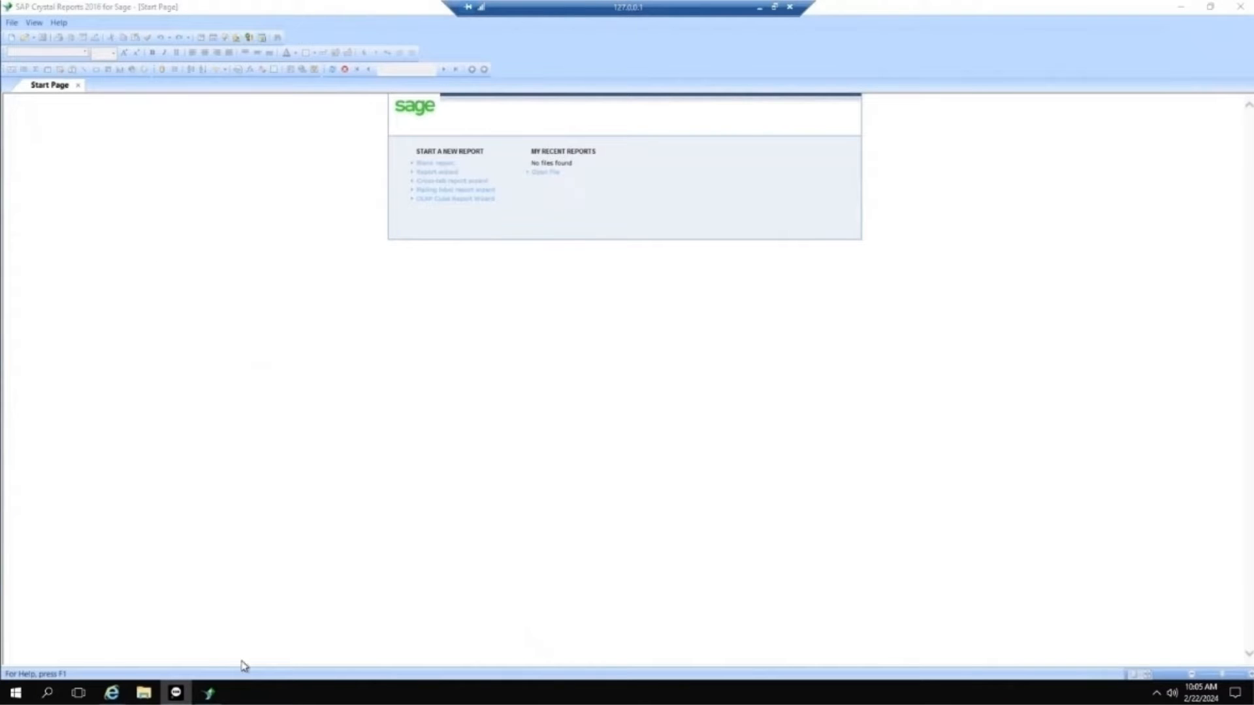
Step: Switch to Sage 100 and open the File Layouts and Program Information help site in a maximized browser window
left_click(184, 699)
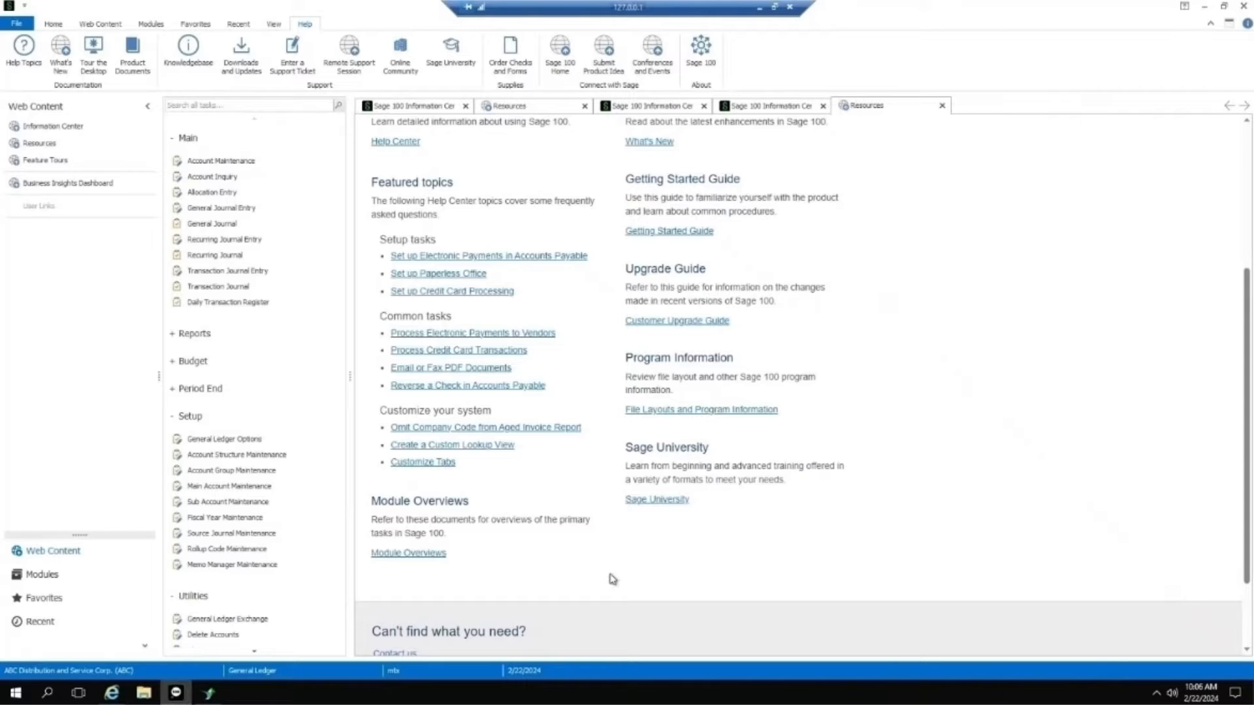
left_click(684, 413)
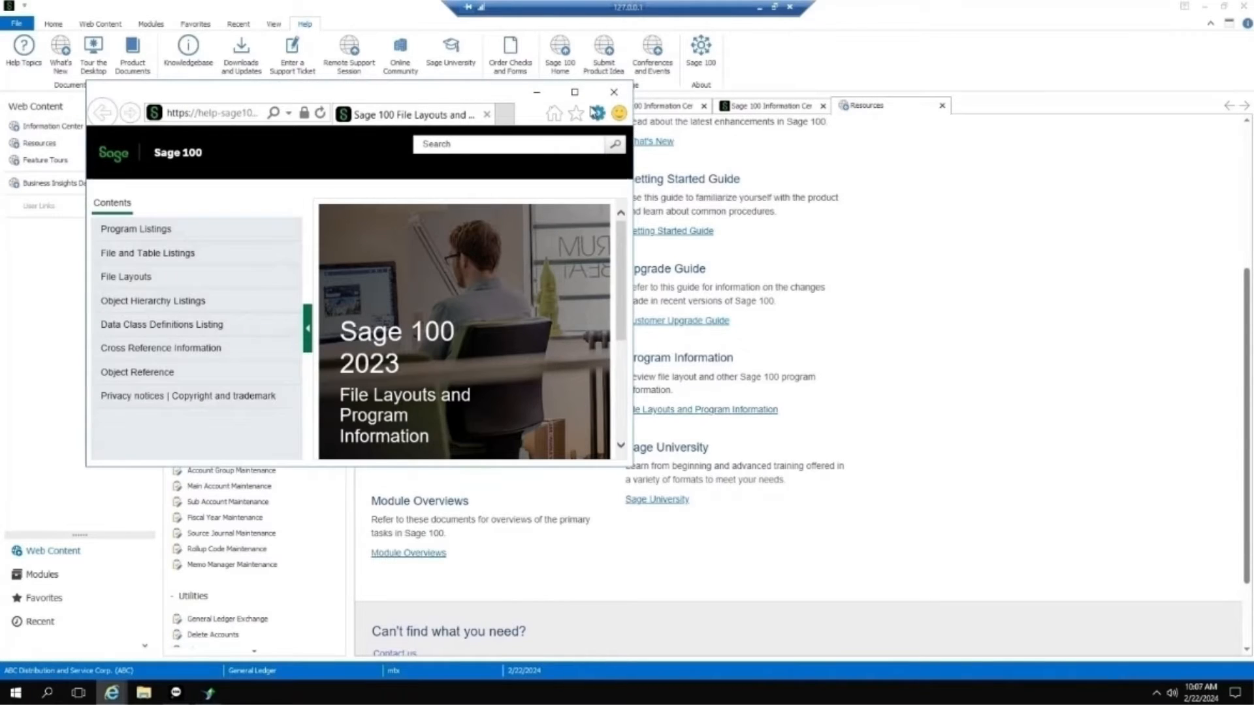
left_click(563, 96)
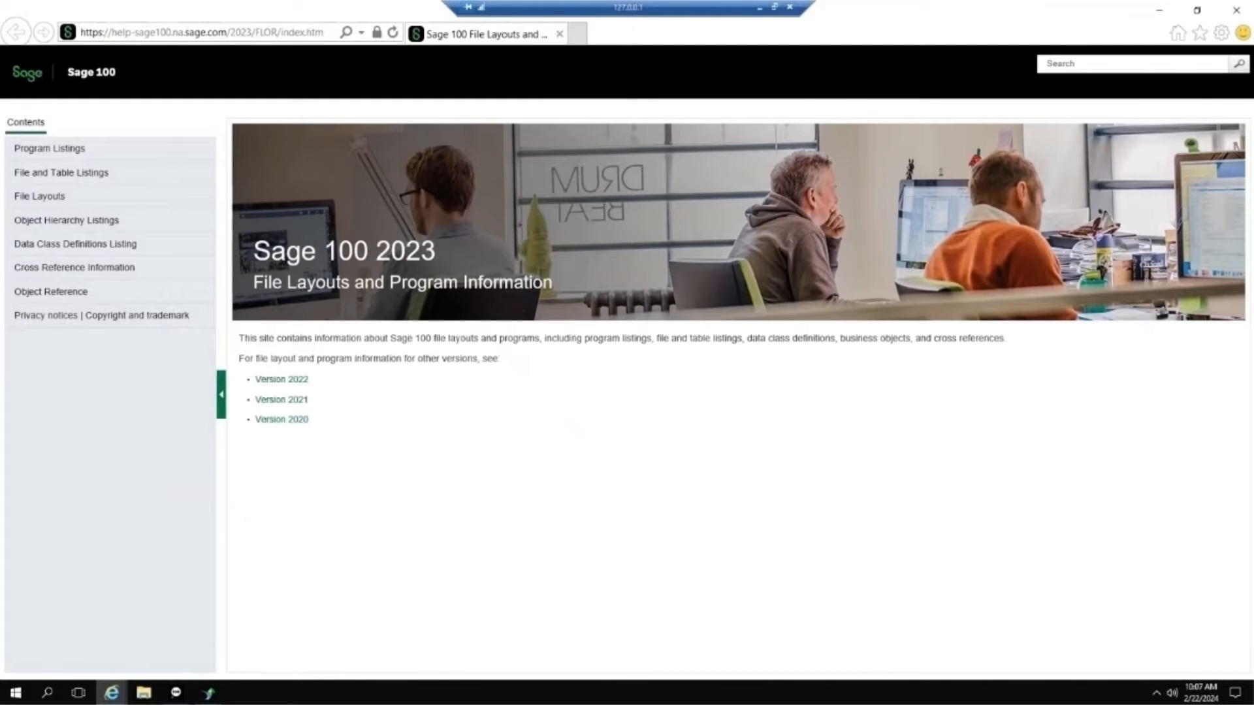
Step: Open the AR_InvoiceHistoryDetail file layout under Accounts Receivable and examine its keys and field descriptions
left_click(50, 196)
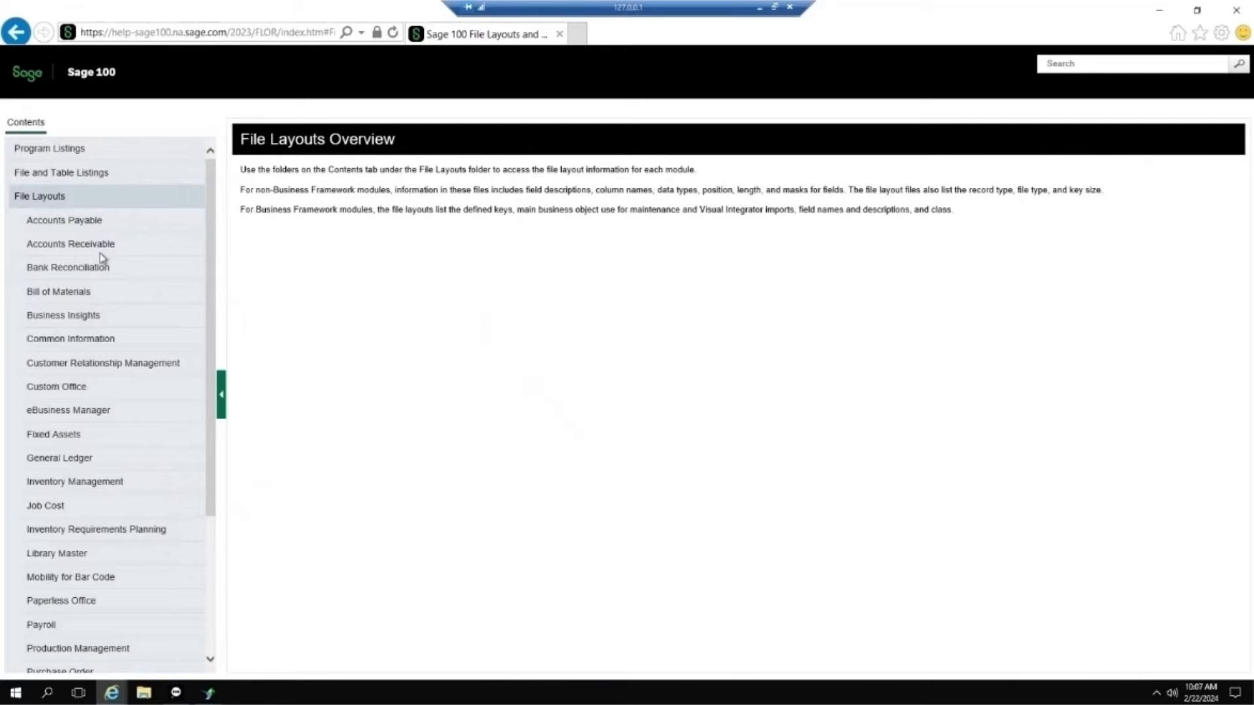
left_click(93, 250)
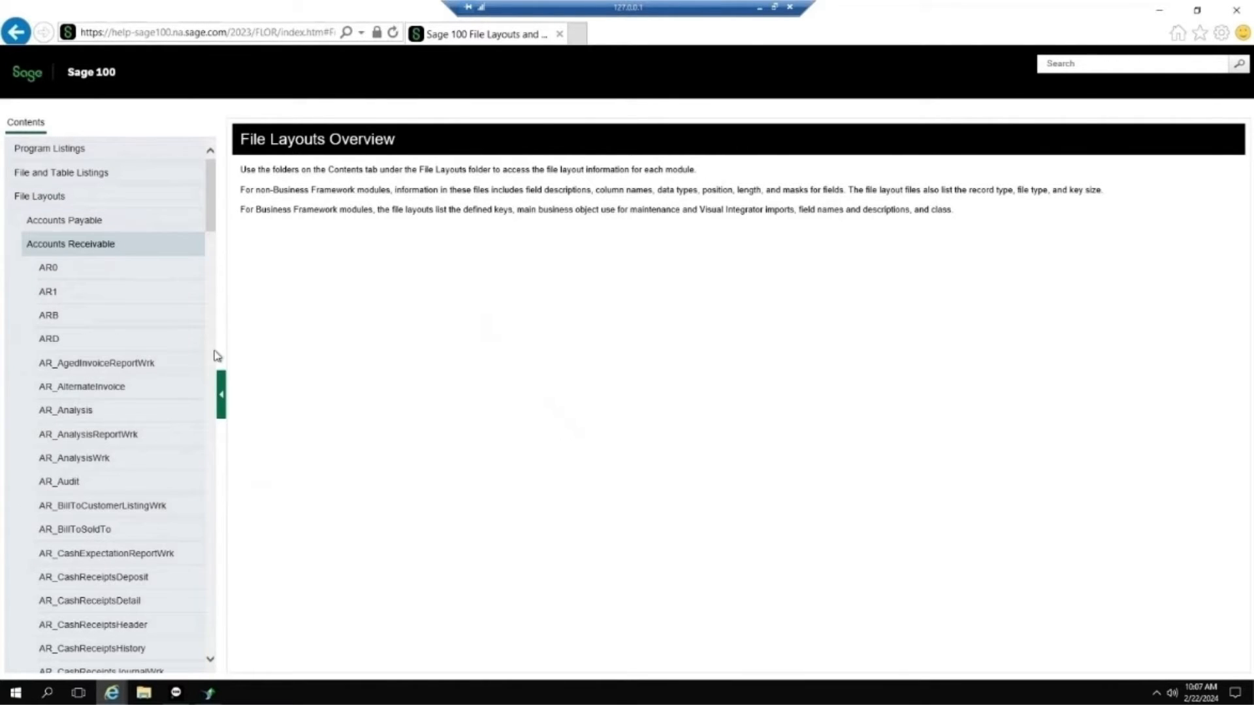
scroll(193, 548, "down", 15)
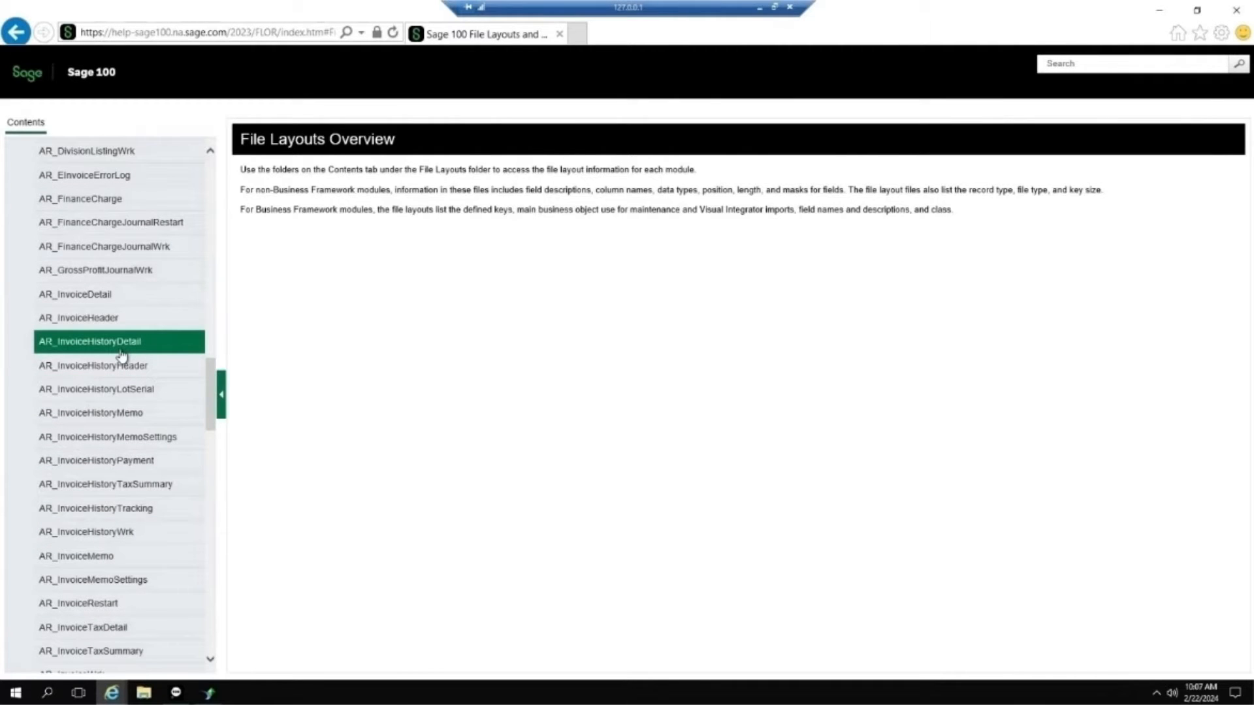
left_click(147, 349)
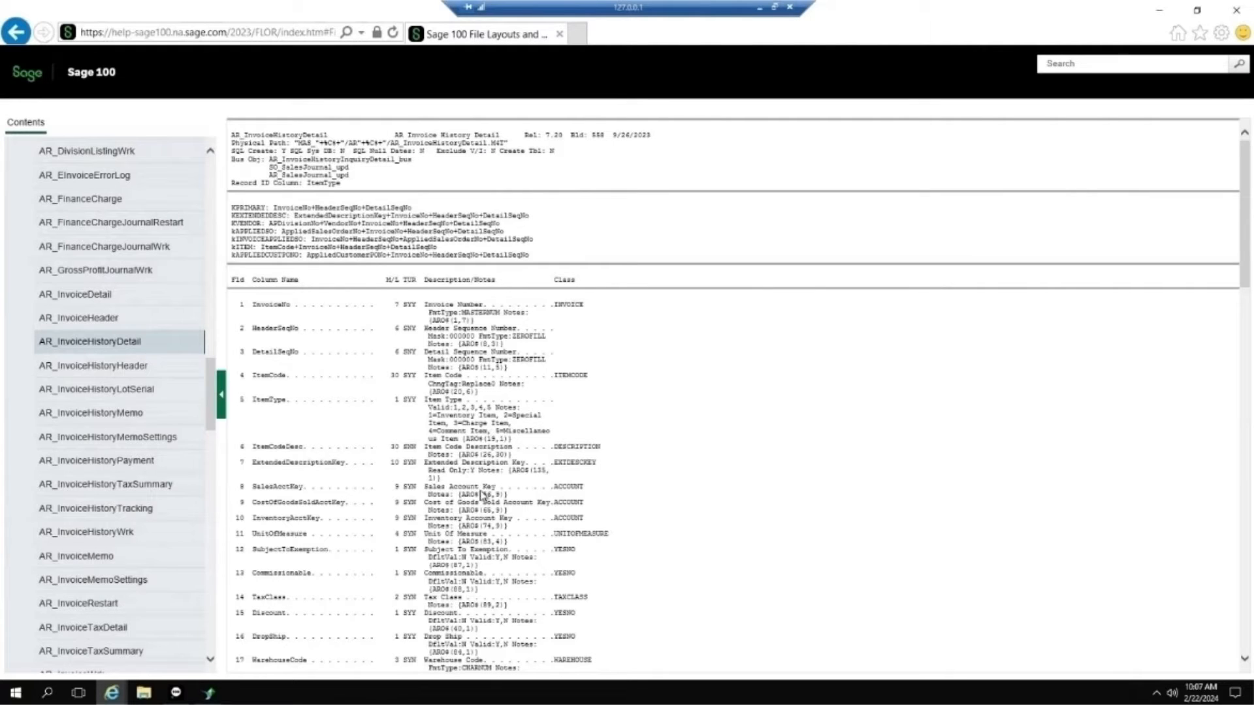
scroll(340, 471, "down", 1)
scroll(341, 472, "up", 1)
Step: Switch to Crystal Reports, start a new standard report and begin a new ODBC (RDO) connection
left_click(209, 693)
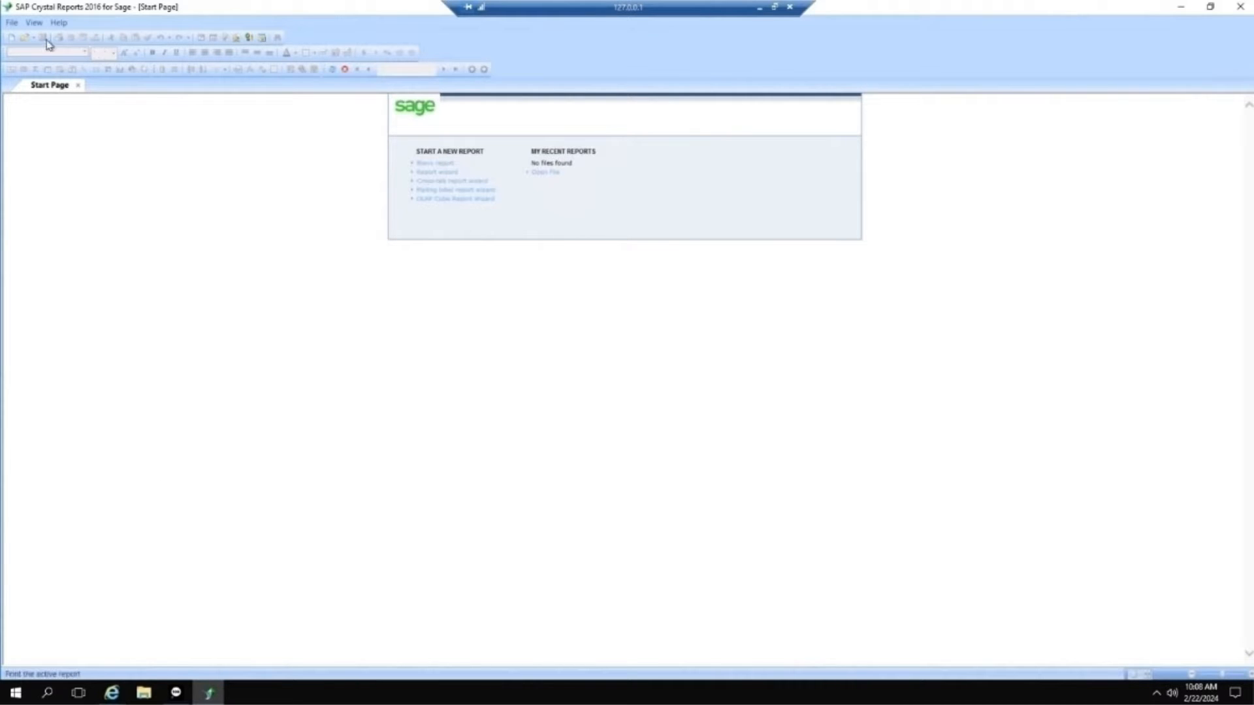
left_click(11, 38)
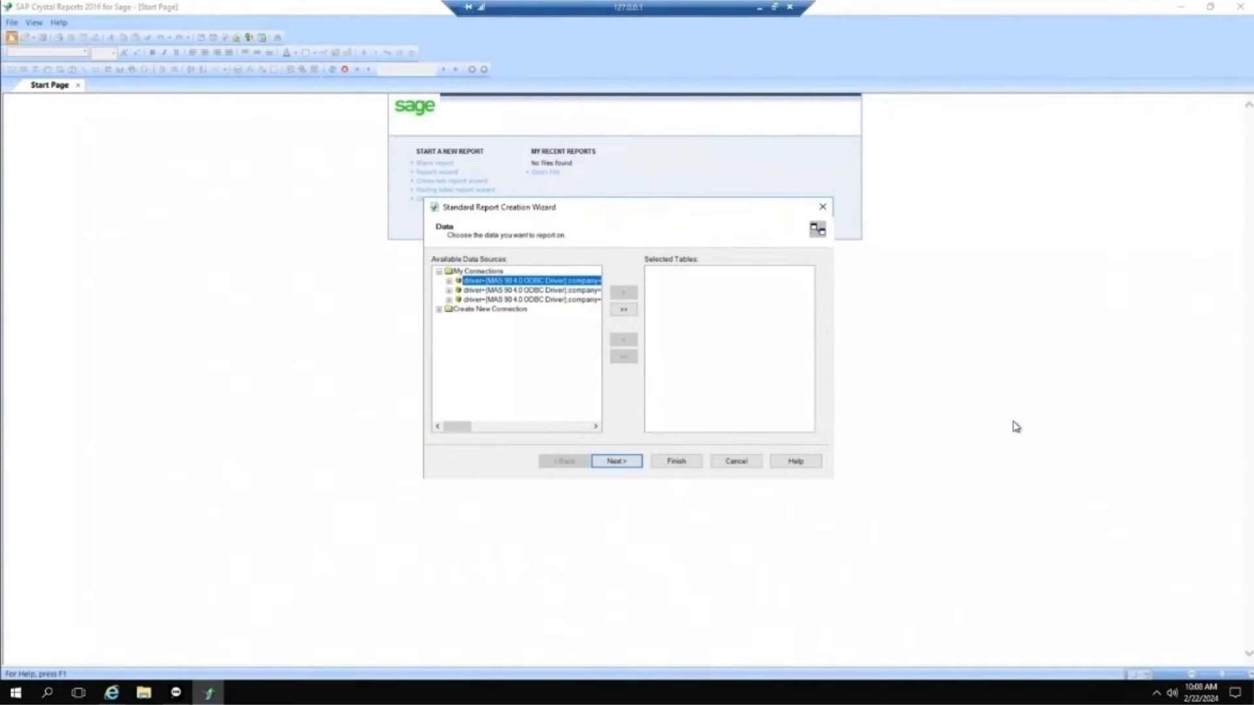
double_click(457, 310)
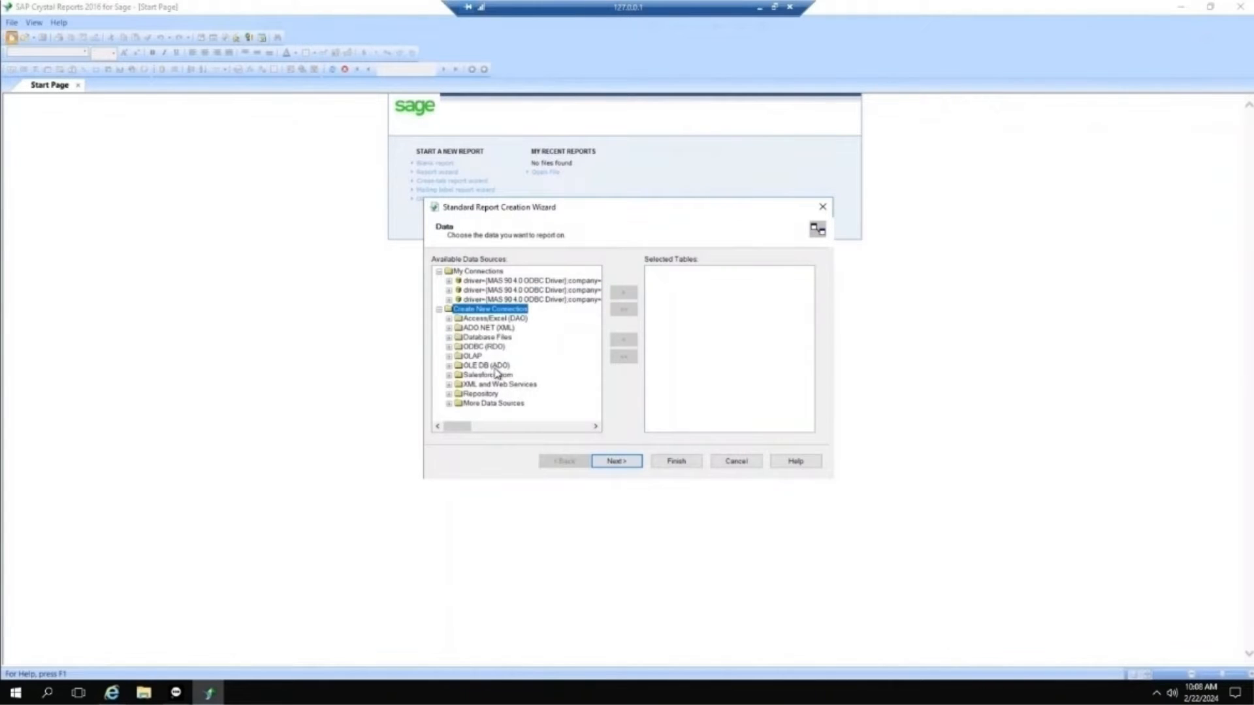
left_click(449, 348)
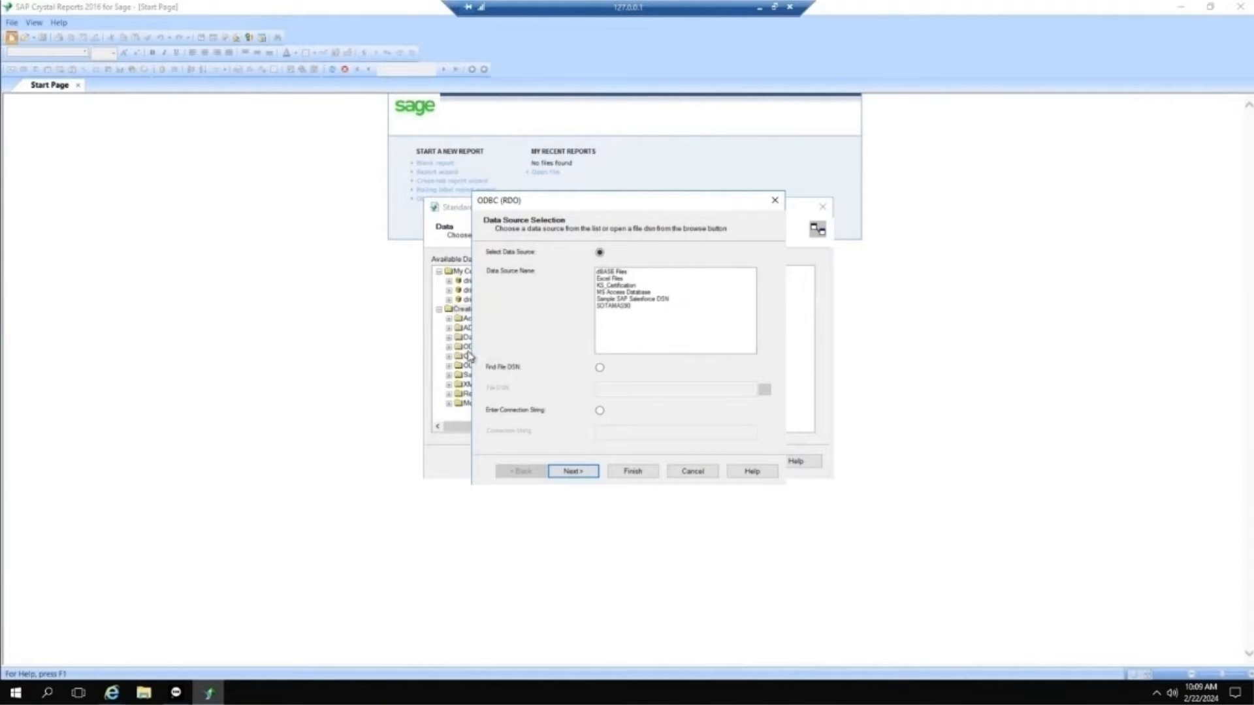
Step: Choose SOTAMAS90 as the ODBC data source and finish the data source selection
left_click(613, 306)
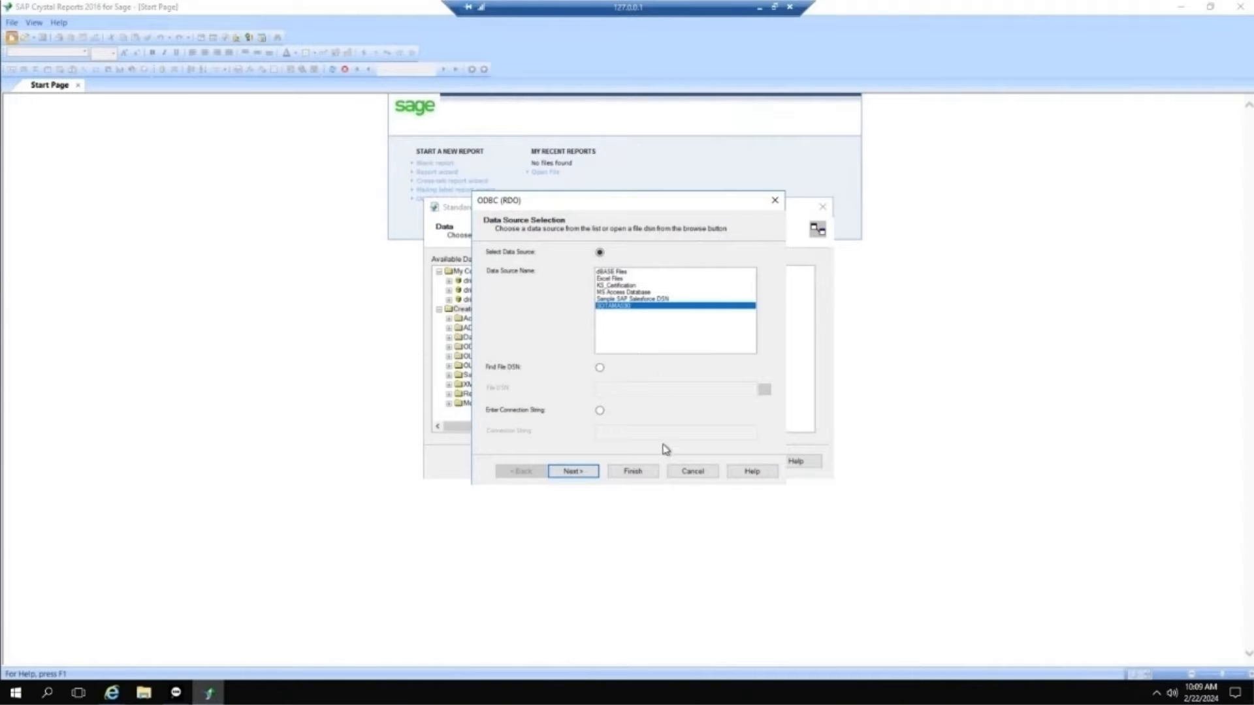
left_click(583, 474)
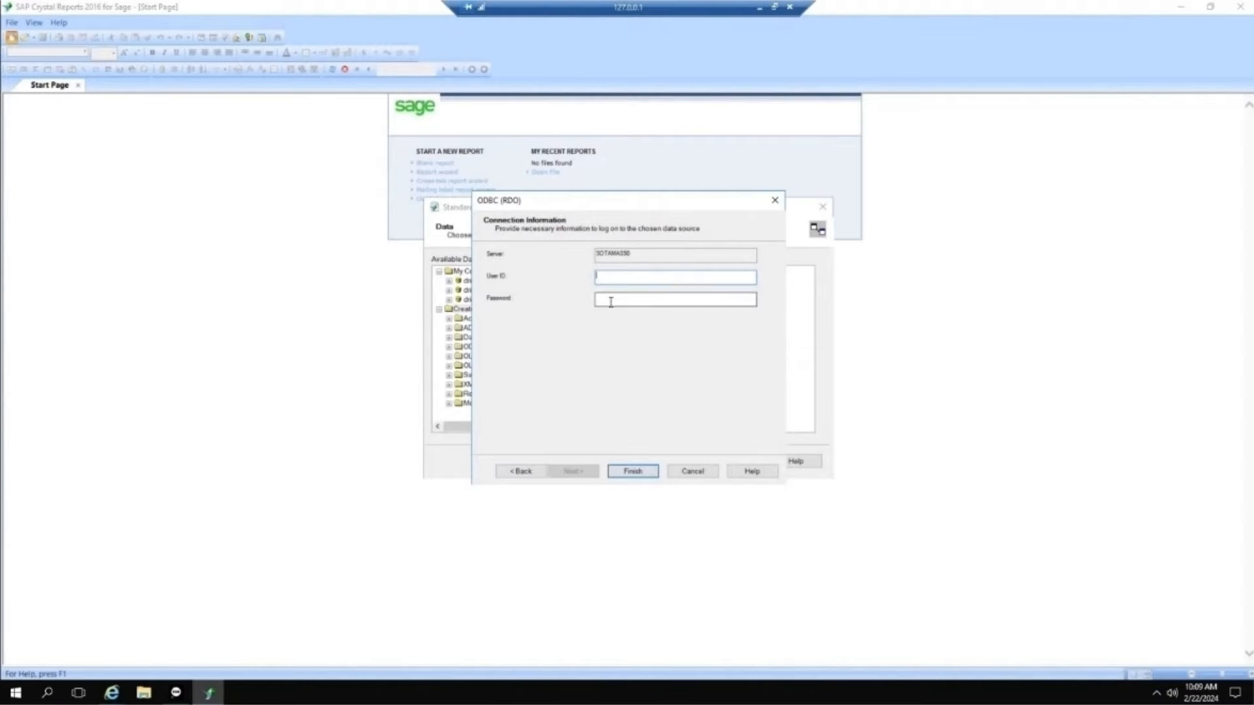
left_click(521, 472)
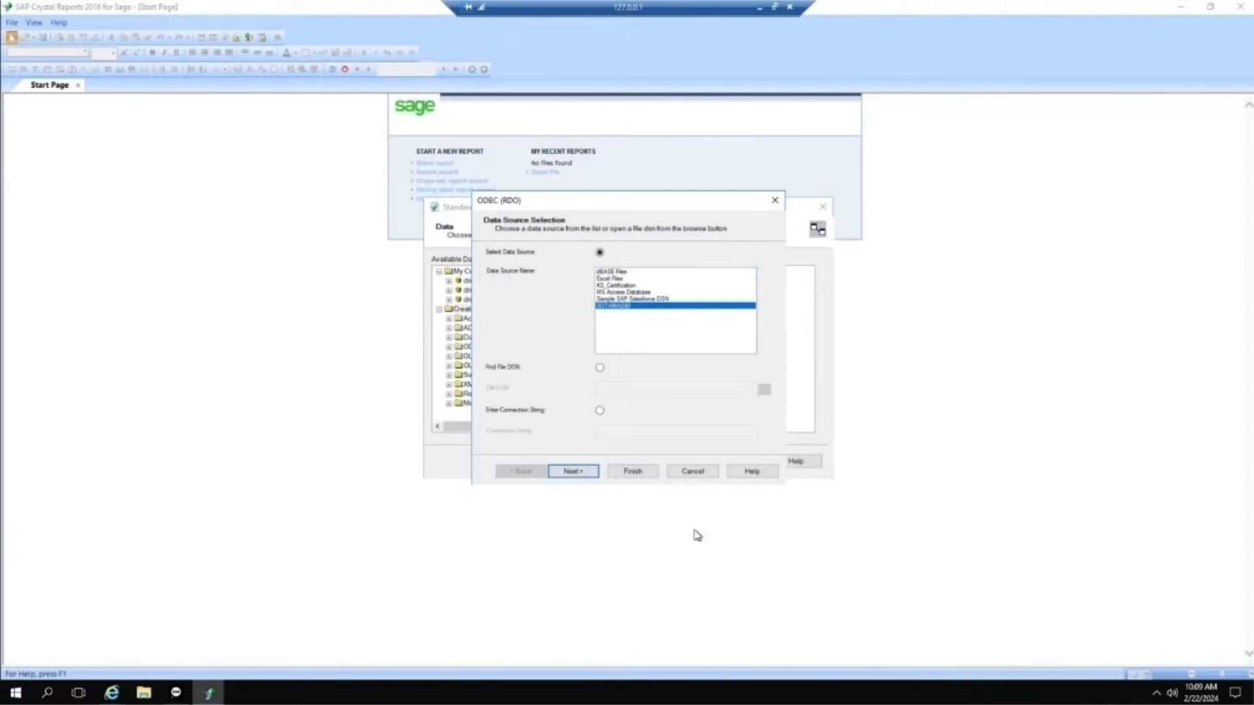
left_click(646, 473)
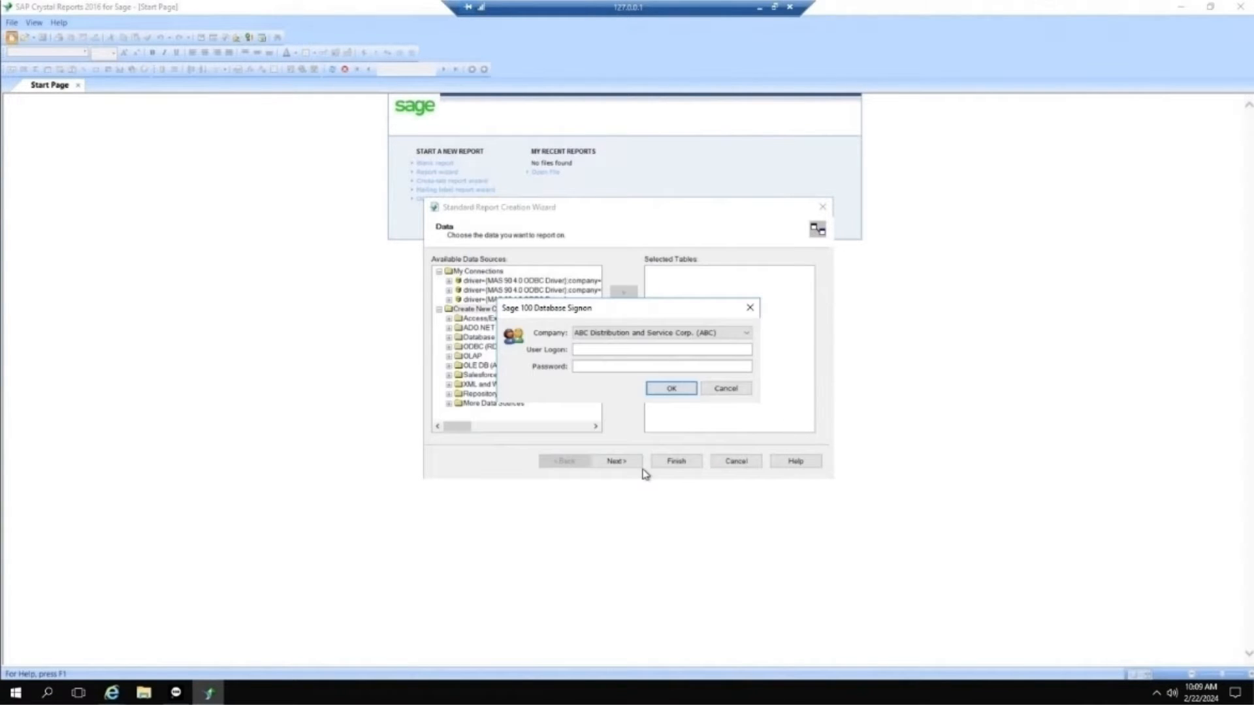
Step: Sign on to the ABC Distribution and Service Corp. (ABC) database with the user logon and account password
left_click(601, 351)
type("mtx")
key("Tab")
type("*****")
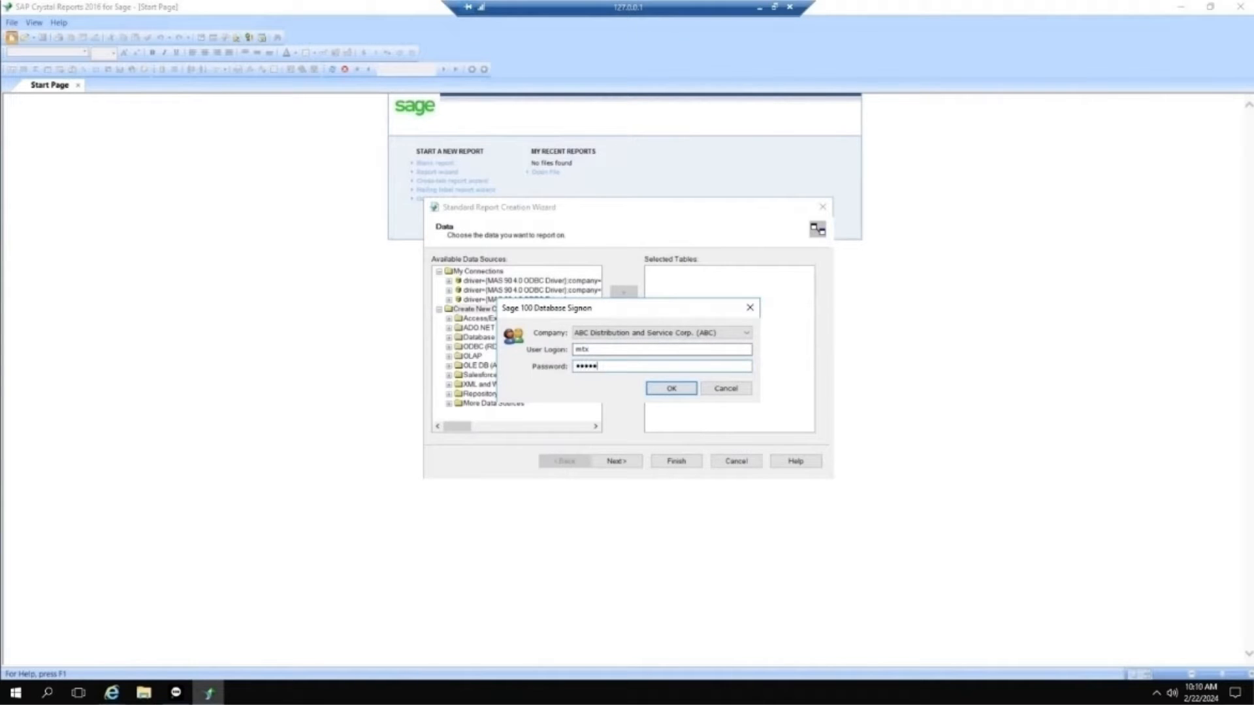
left_click(684, 389)
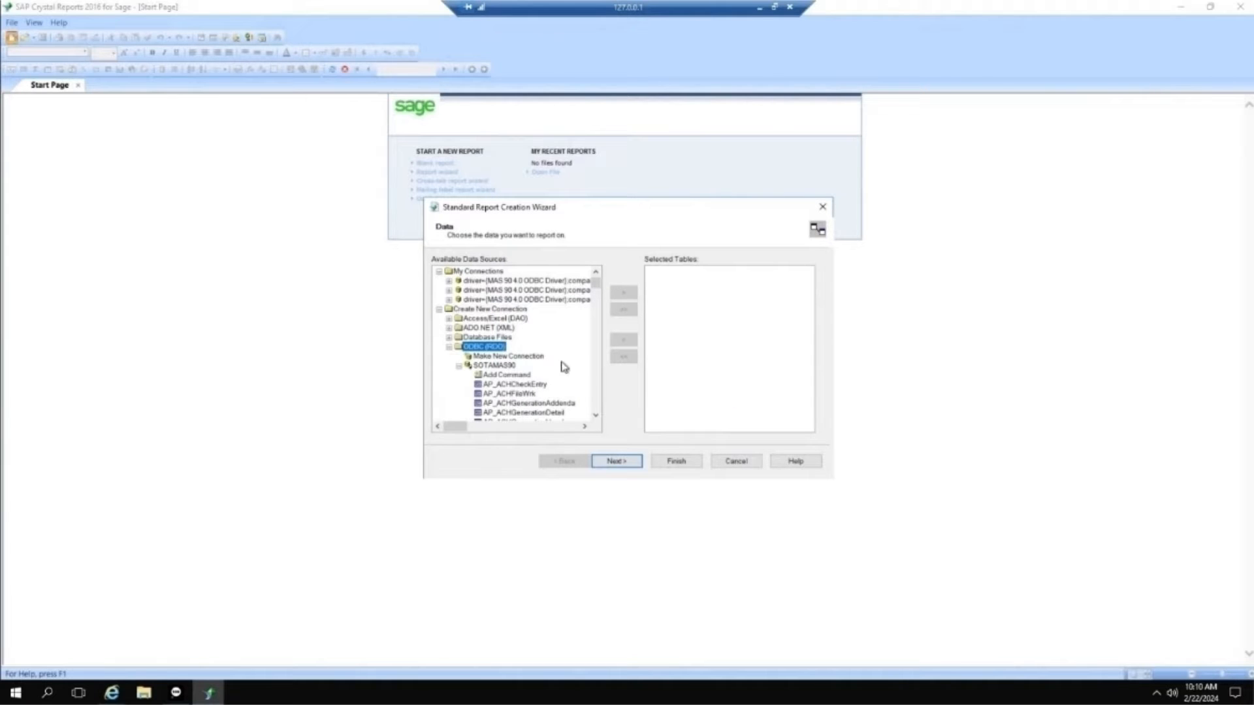
Step: Add the AR_InvoiceHistoryDetail and AR_InvoiceHistoryHeader tables from SOTAMAS90 to the report's selected tables
left_click(596, 417)
left_click(596, 417)
left_click(596, 417)
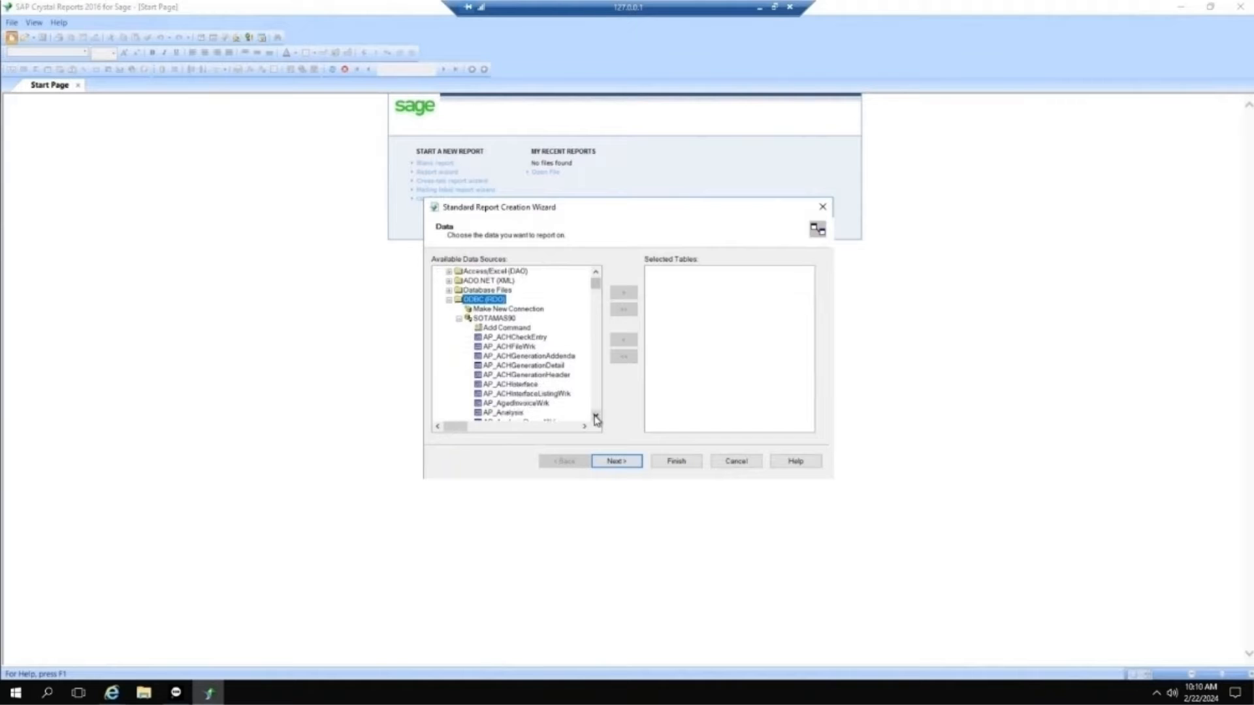
scroll(596, 416, "down", 1)
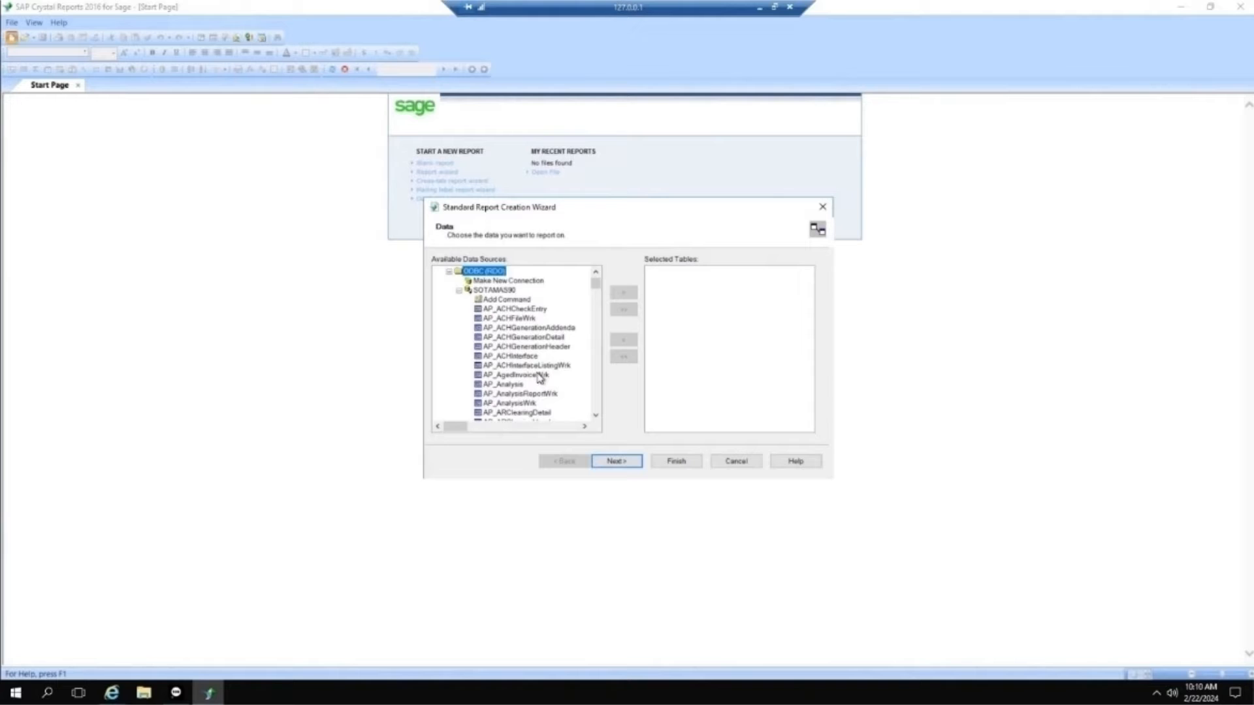
scroll(540, 377, "down", 15)
scroll(547, 374, "down", 10)
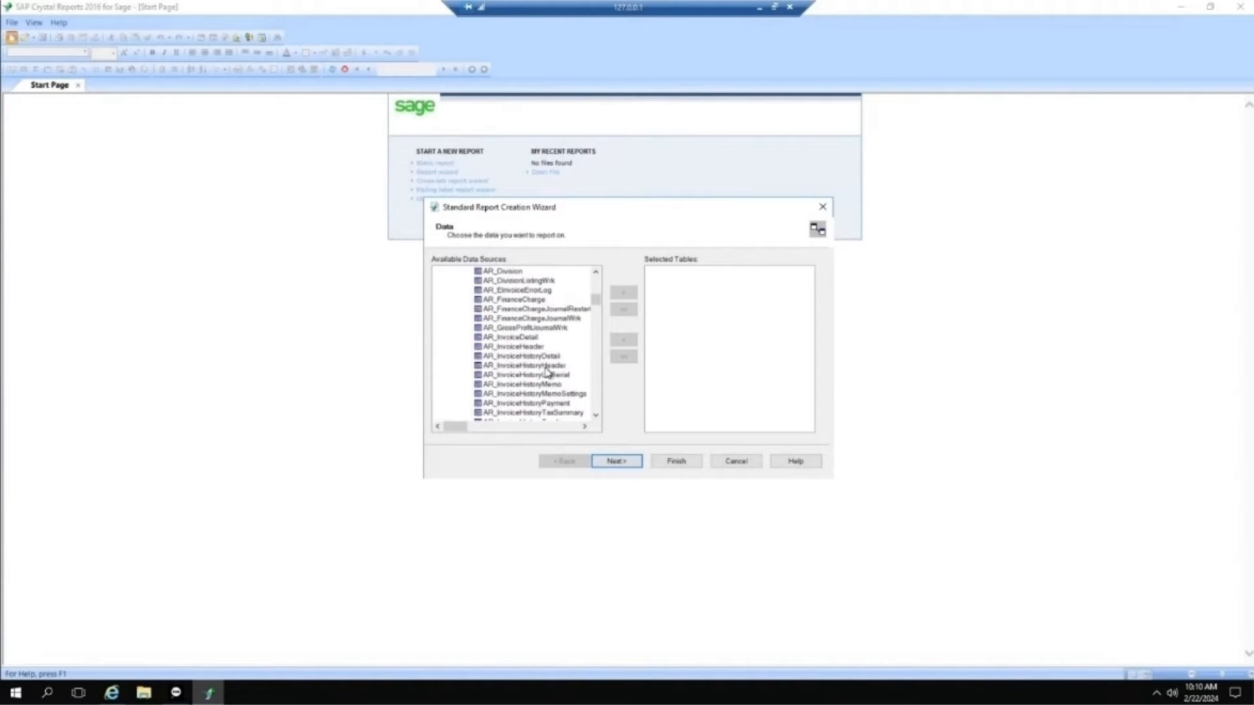
scroll(547, 374, "down", 3)
scroll(549, 372, "up", 1)
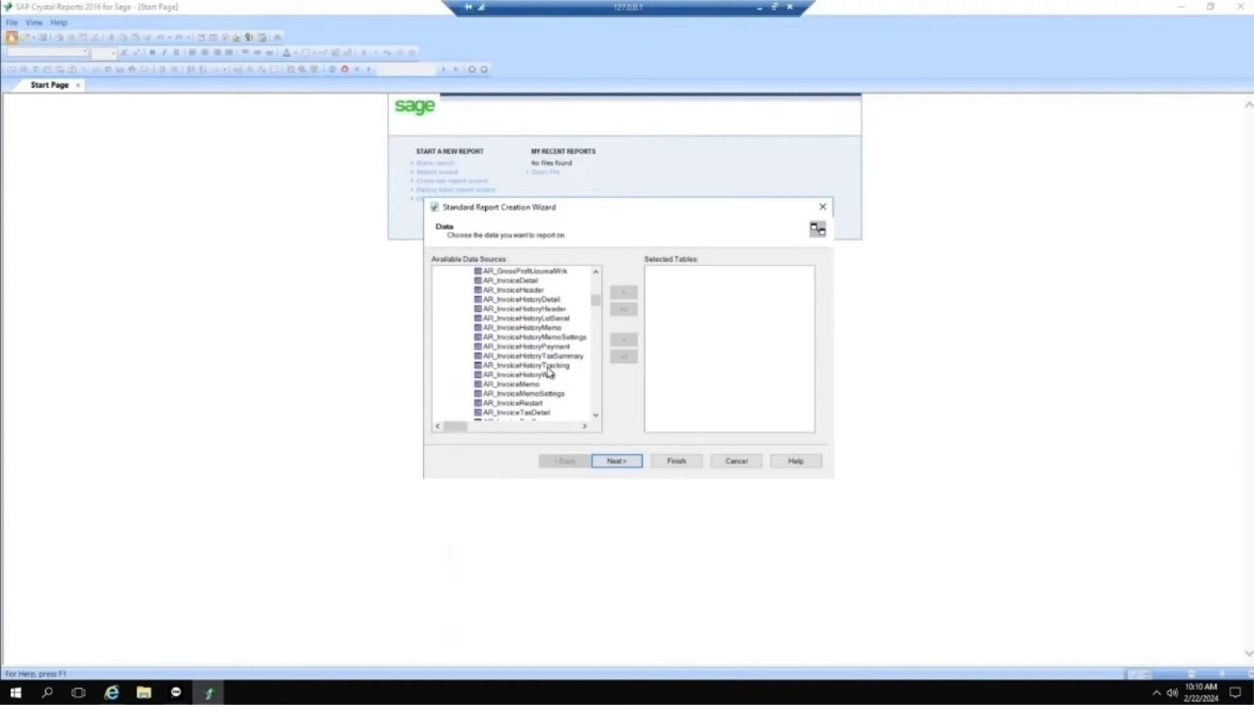
scroll(548, 372, "down", 3)
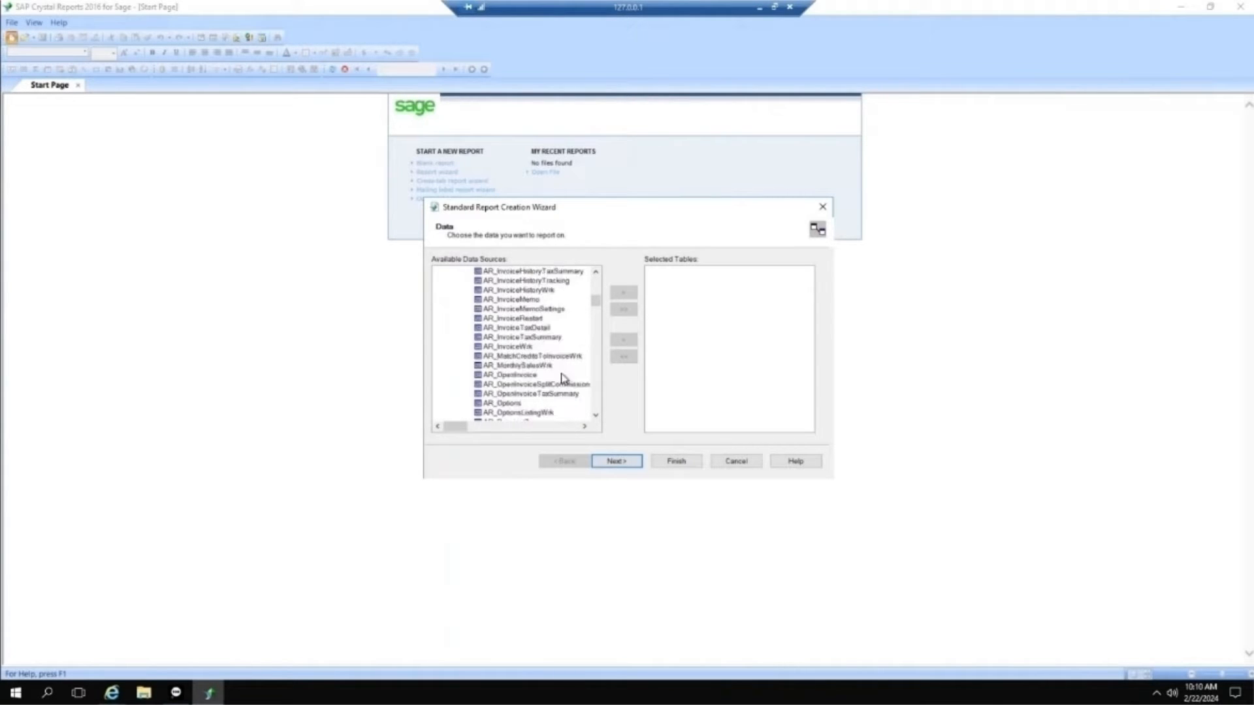
left_click(597, 272)
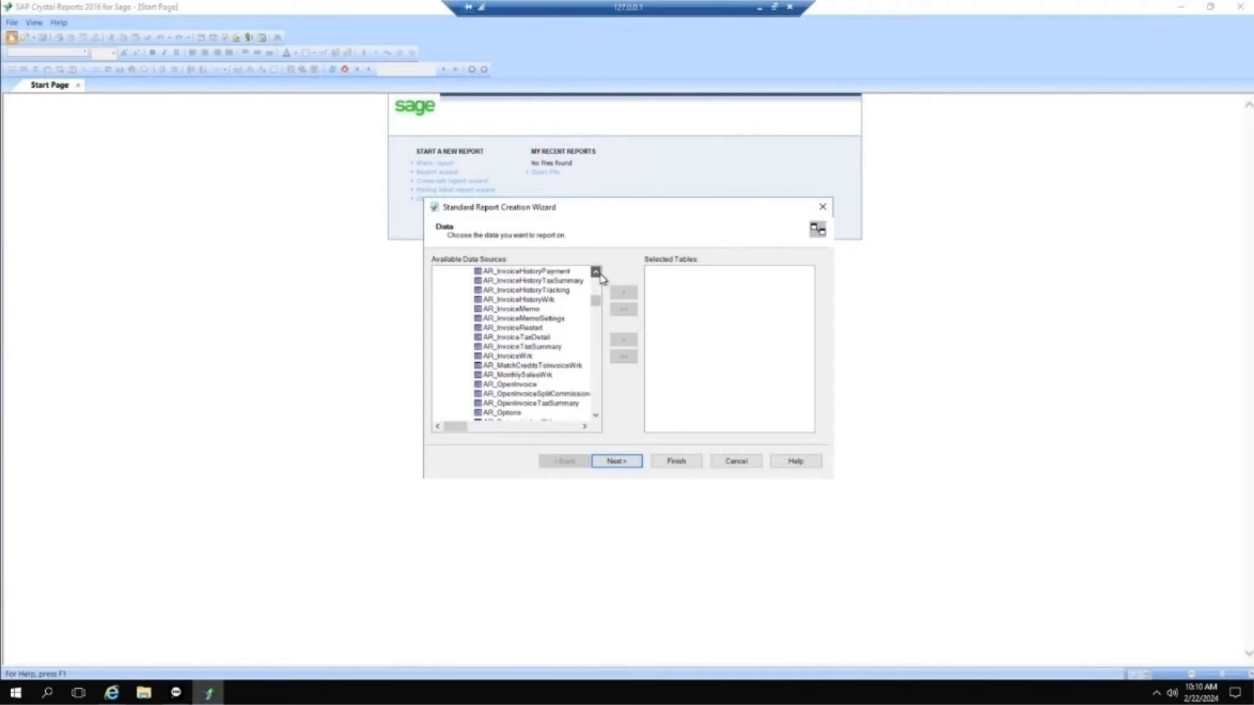
left_click(596, 271)
left_click(597, 272)
left_click(596, 272)
left_click(596, 272)
left_click(596, 272)
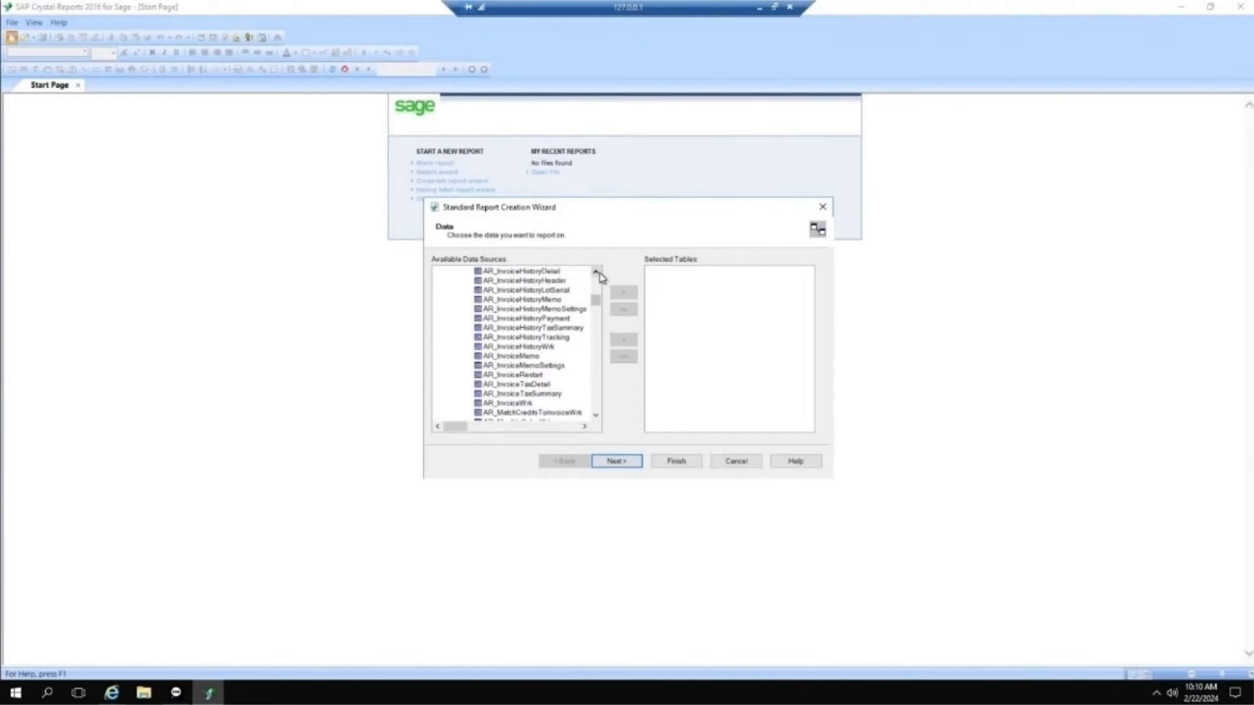
left_click(541, 272)
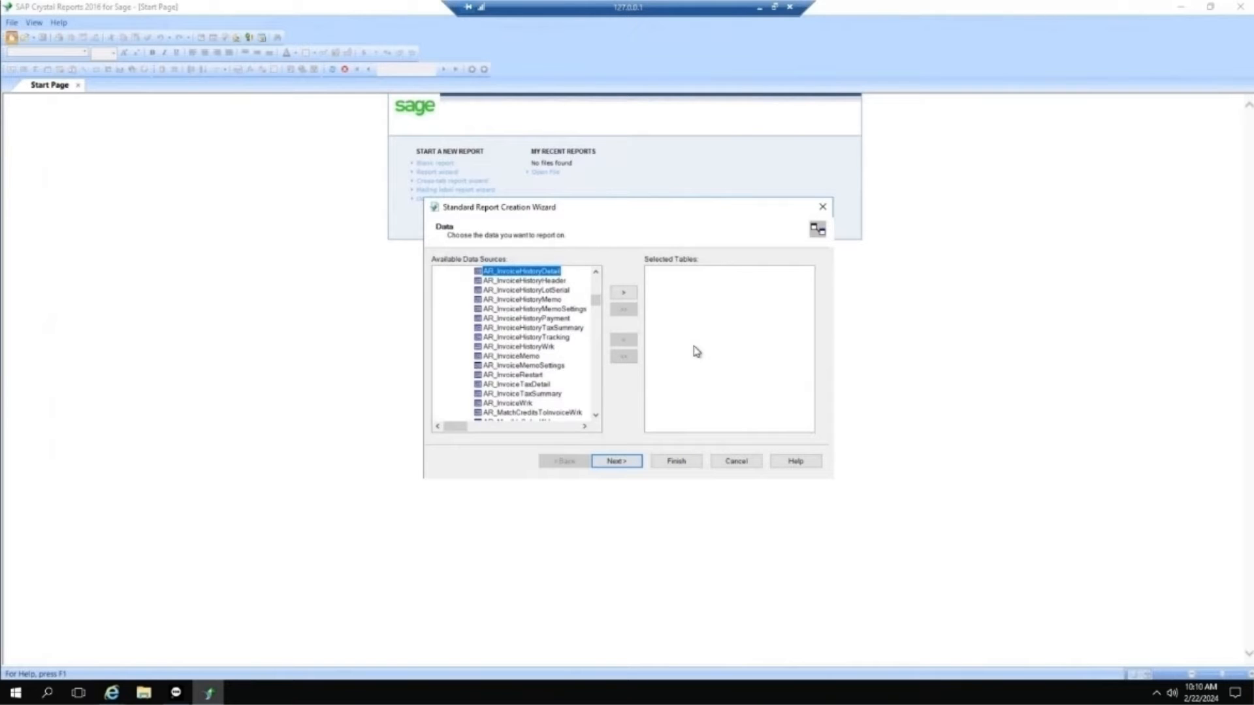
left_click(624, 293)
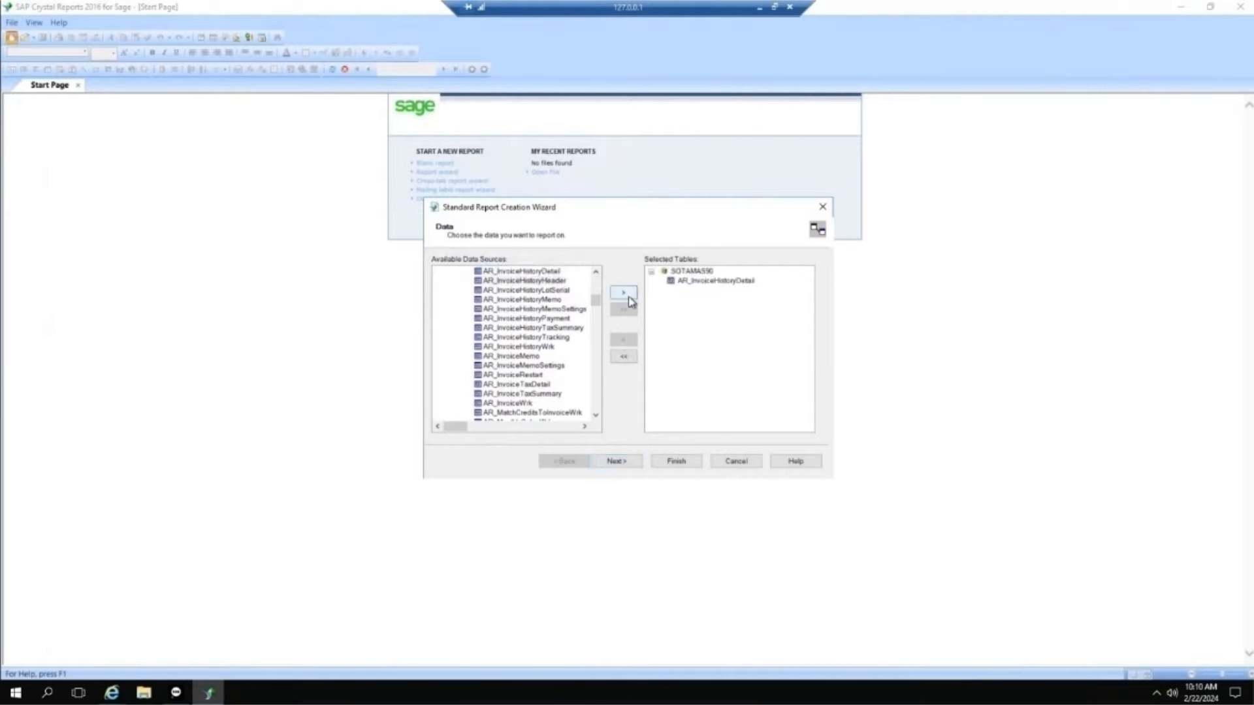
left_click(548, 281)
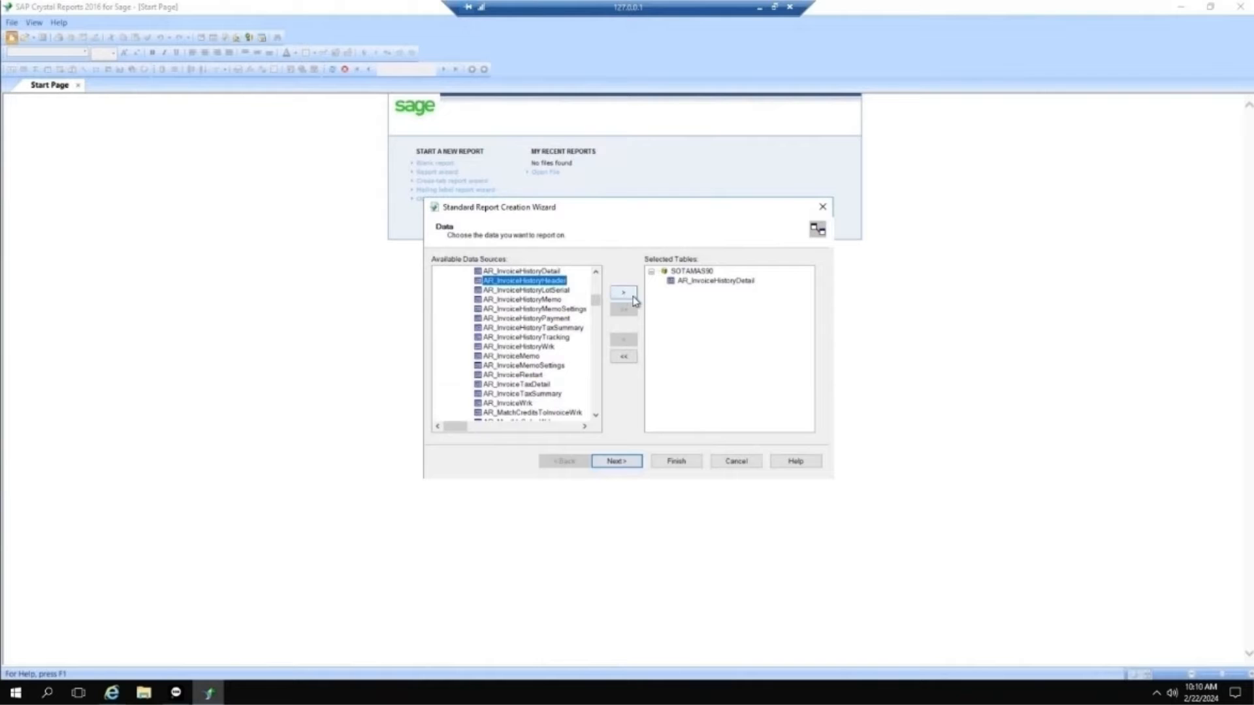
left_click(633, 295)
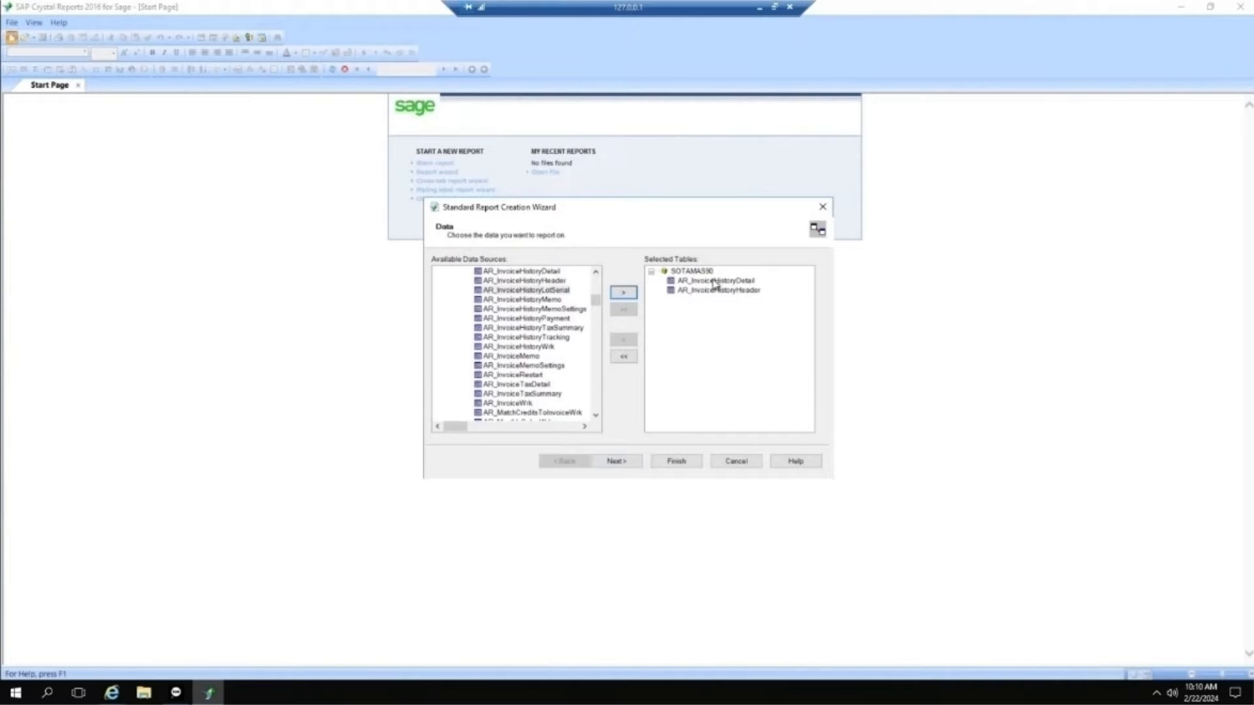
Step: Finish the report wizard and view the new report in Design view and back in Preview
left_click(698, 463)
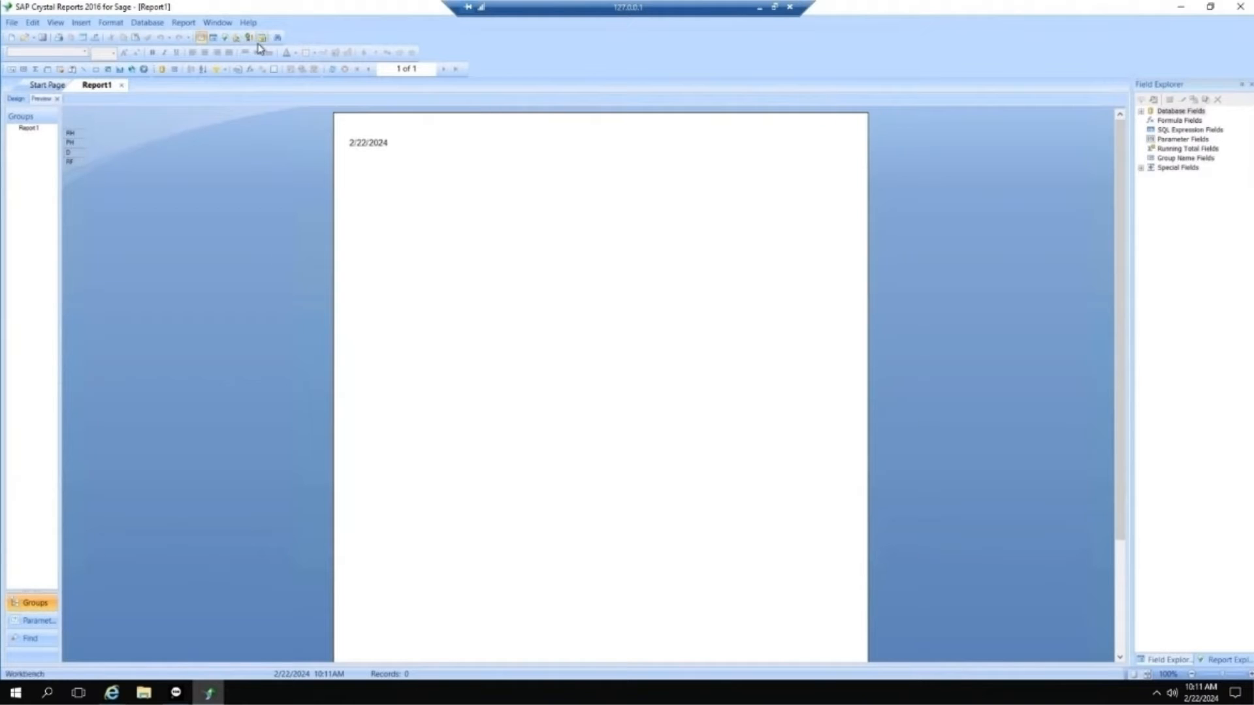
left_click(17, 99)
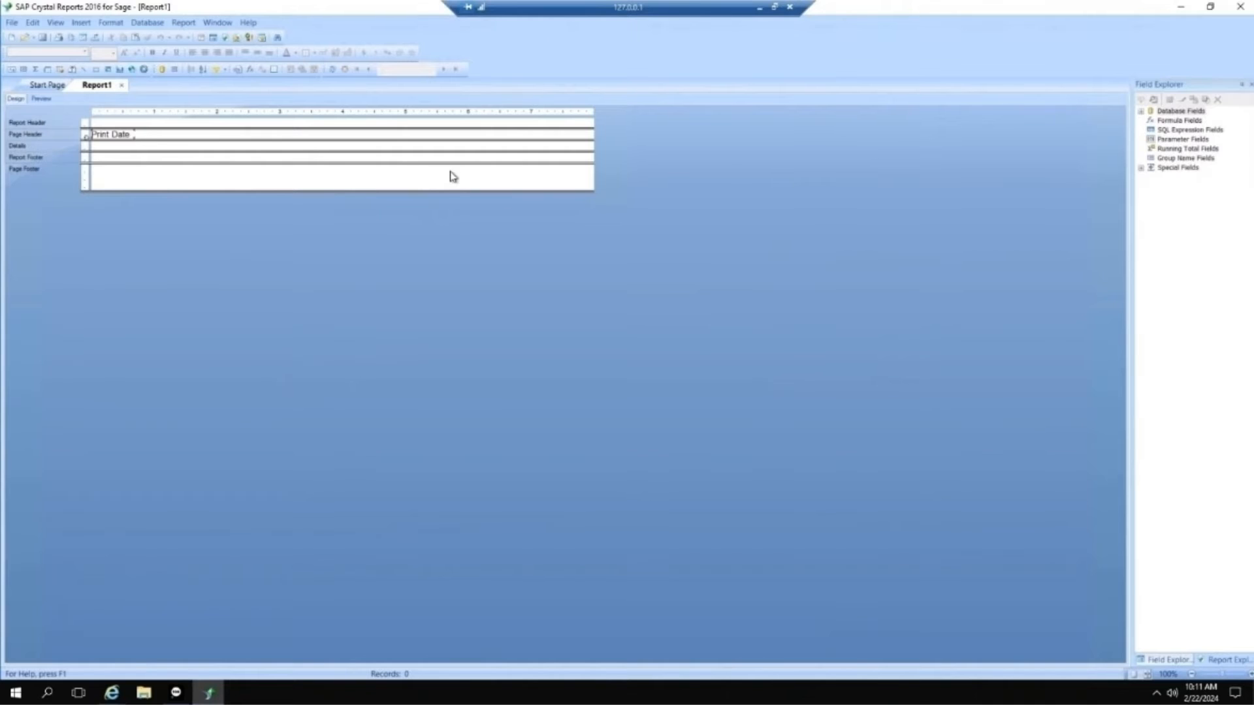
left_click(49, 100)
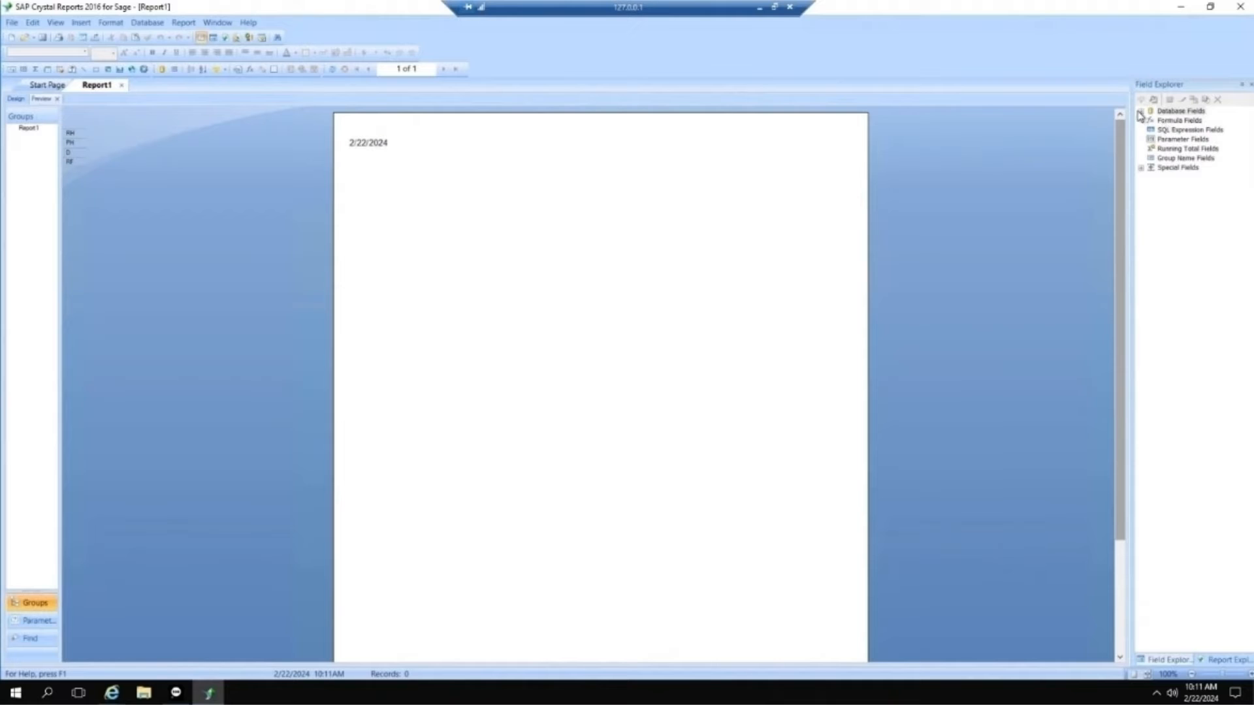
Step: Examine the invoice history header table's fields, the formula, parameter and running total categories, and the special fields available for the report
left_click(1141, 111)
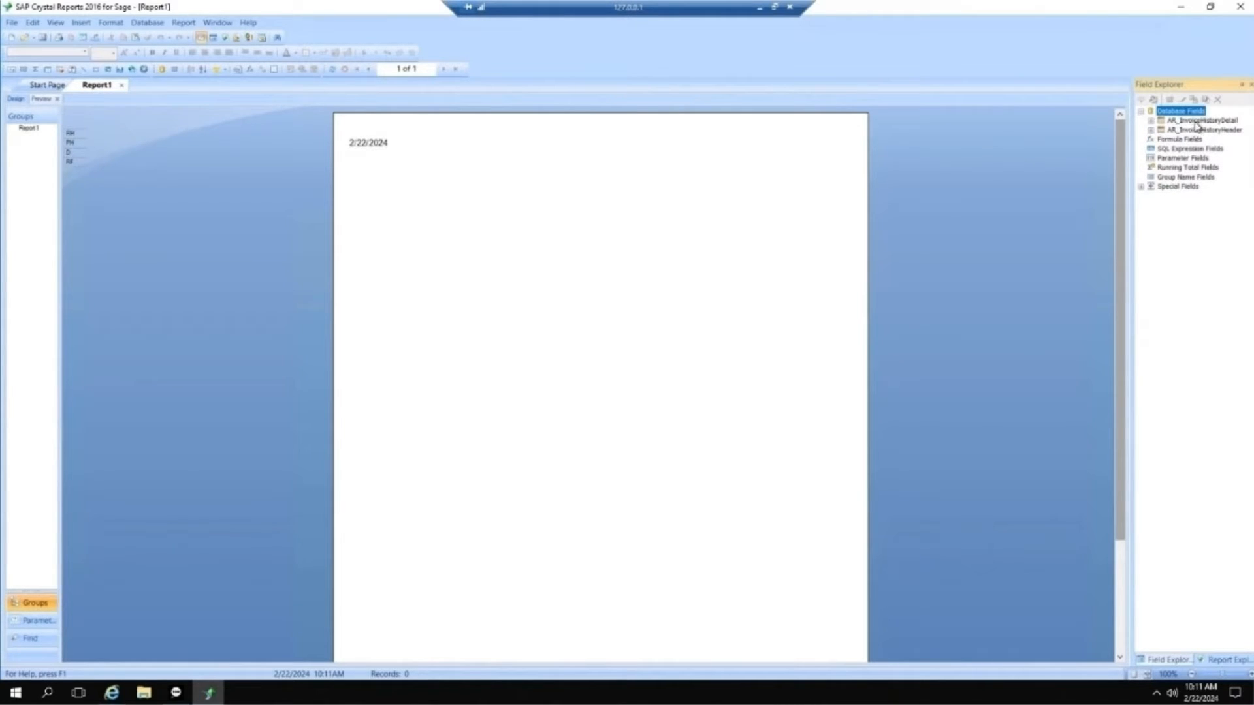
left_click(1152, 129)
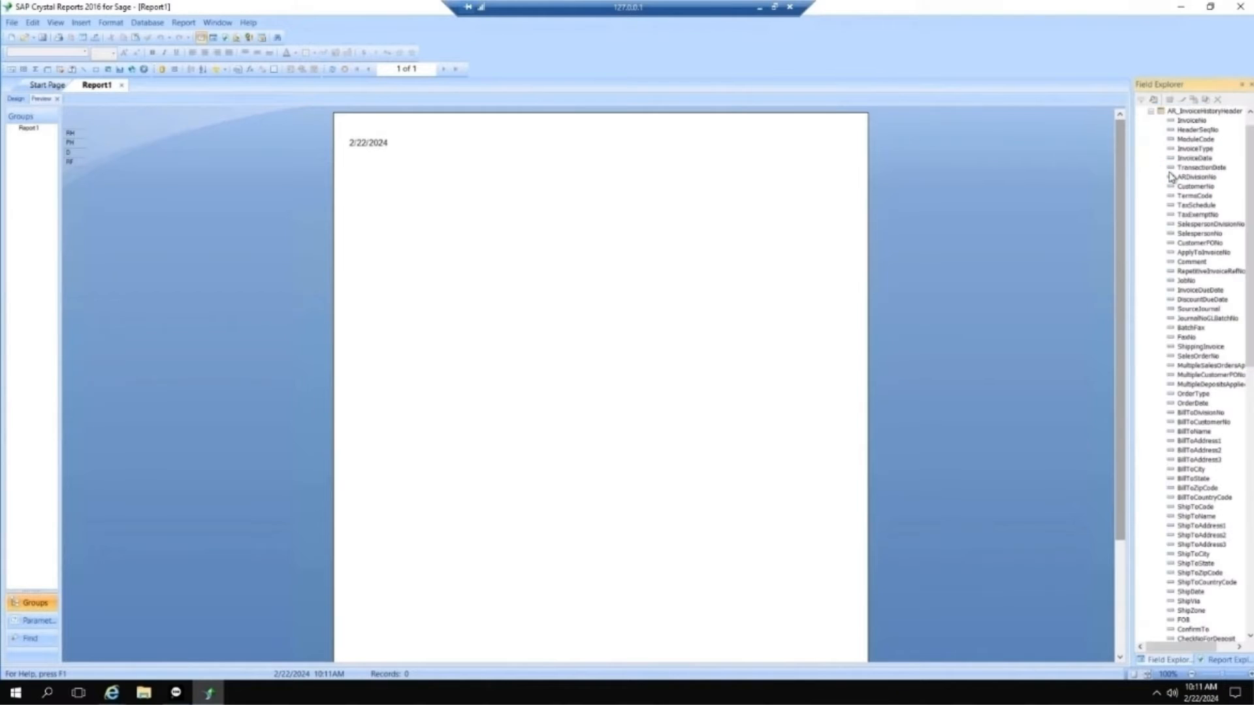
left_click(1153, 113)
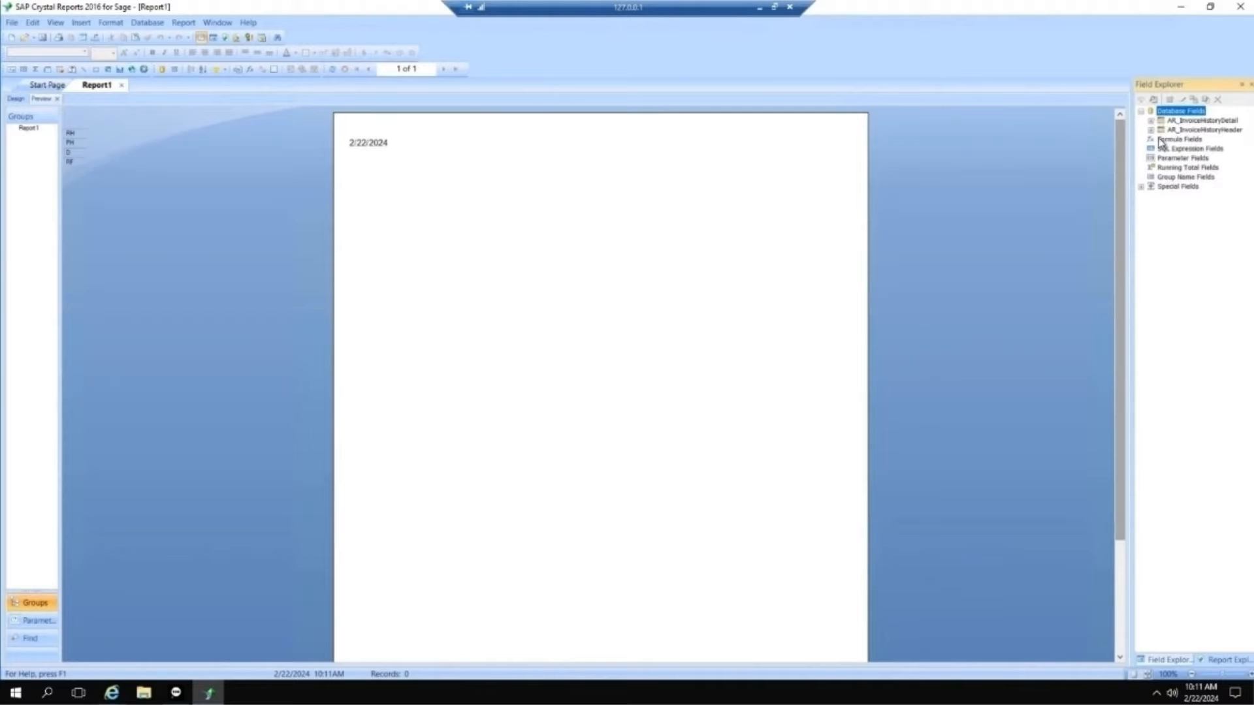
left_click(1161, 139)
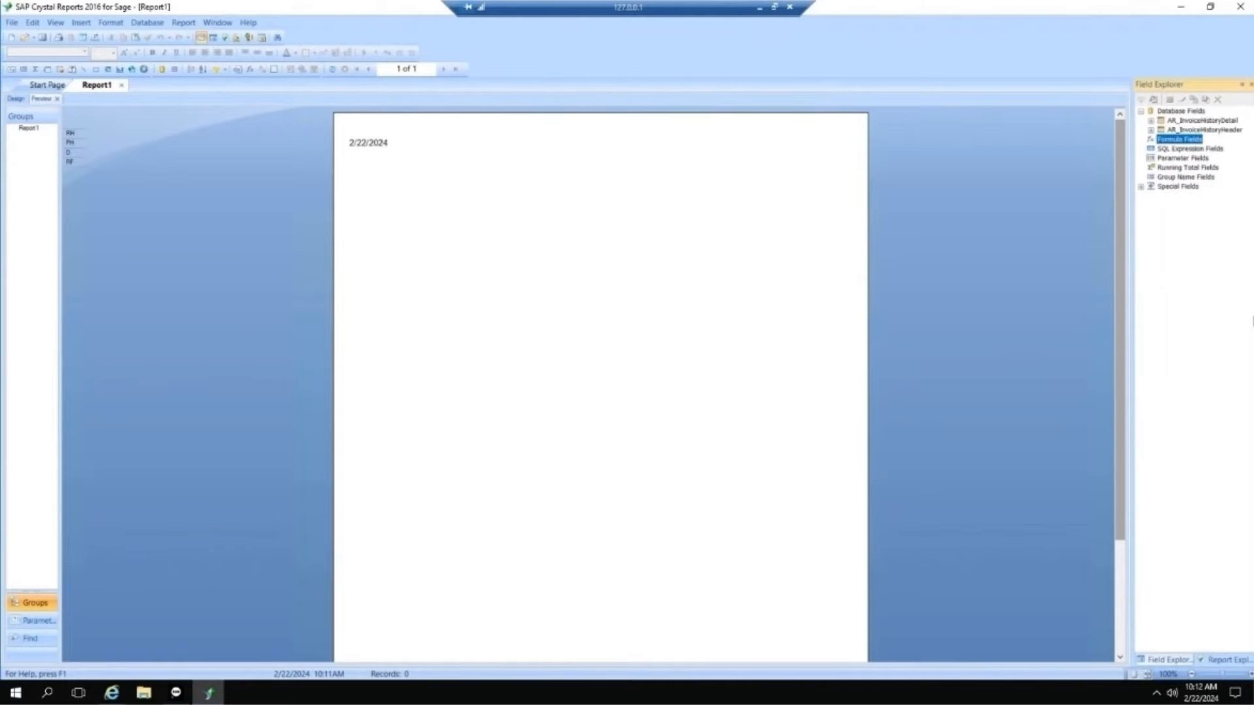
left_click(1207, 160)
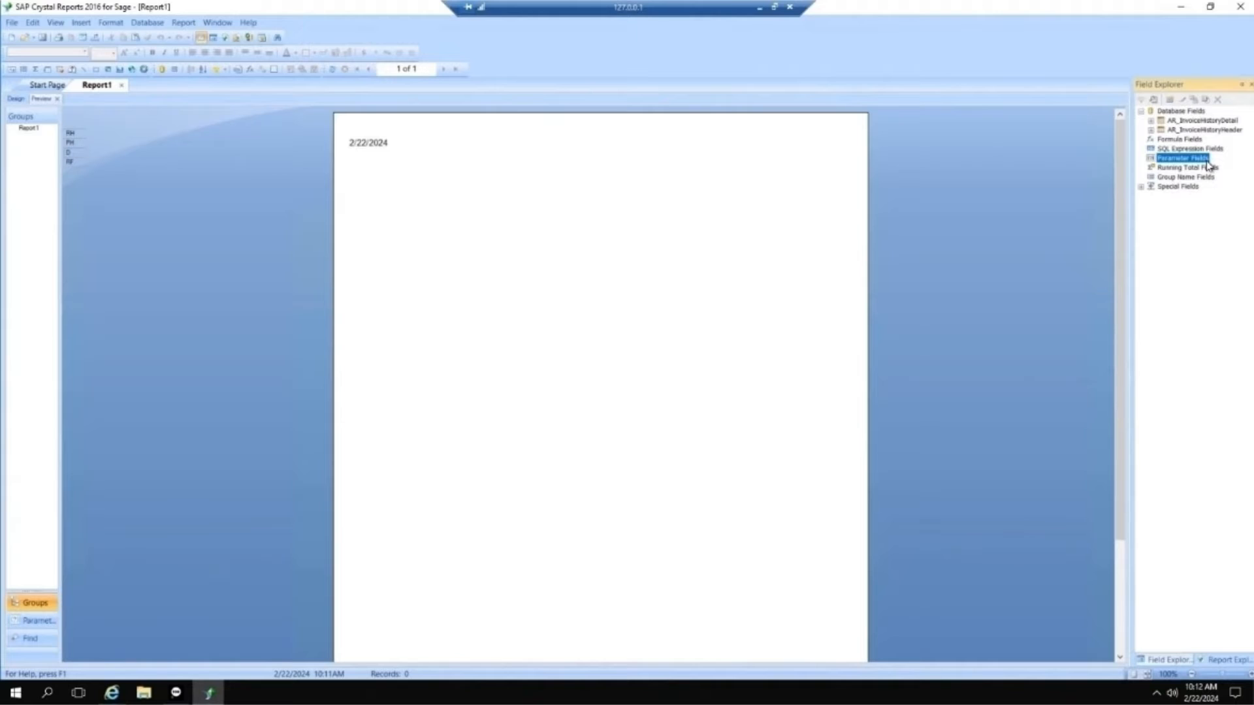
left_click(1189, 169)
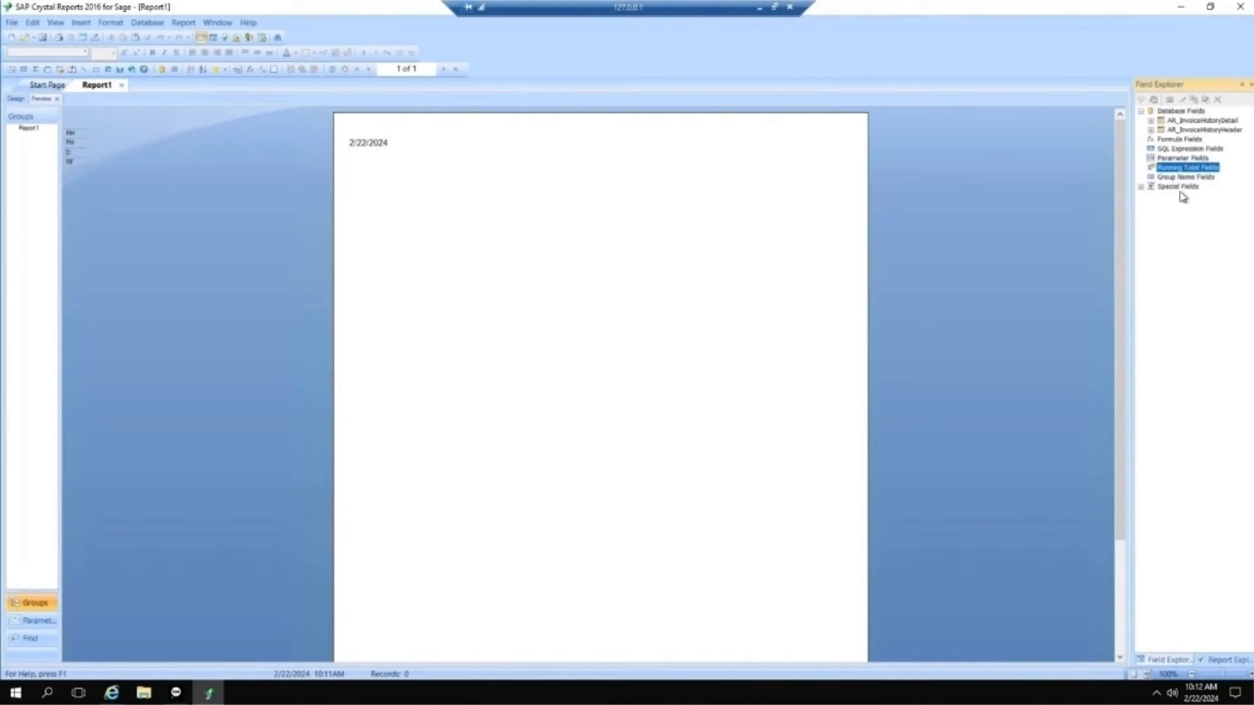
left_click(1142, 187)
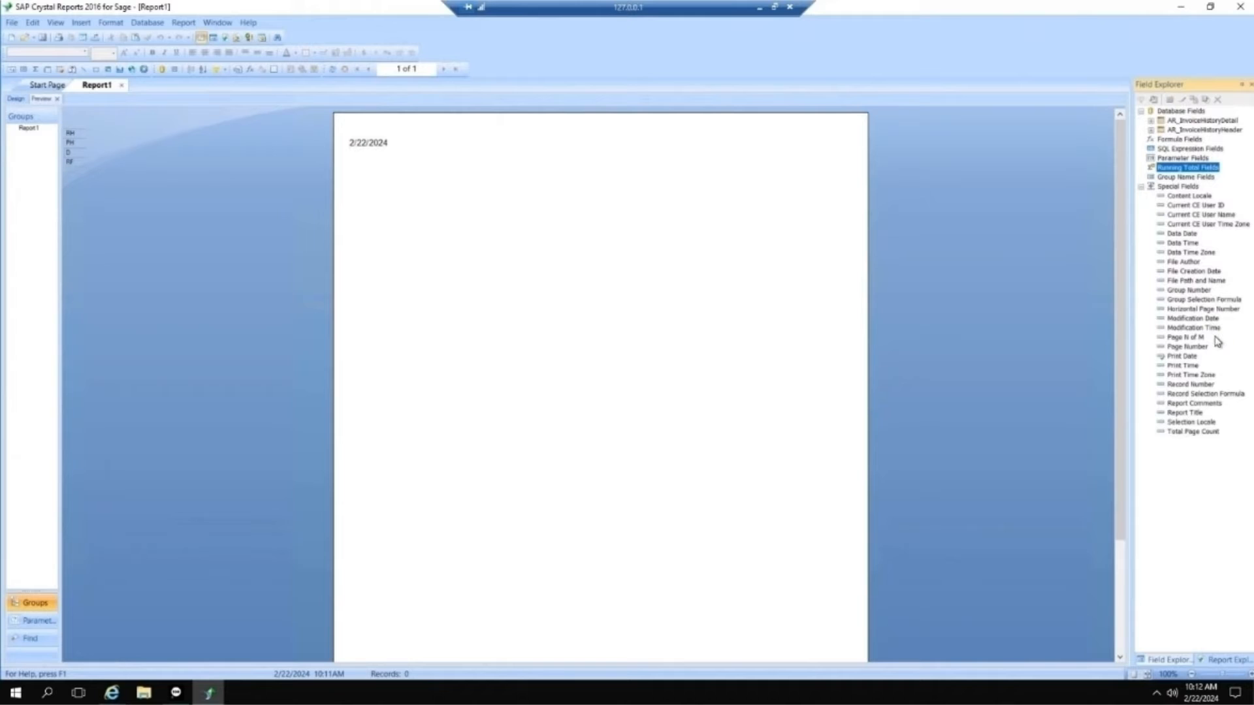
left_click(1185, 337)
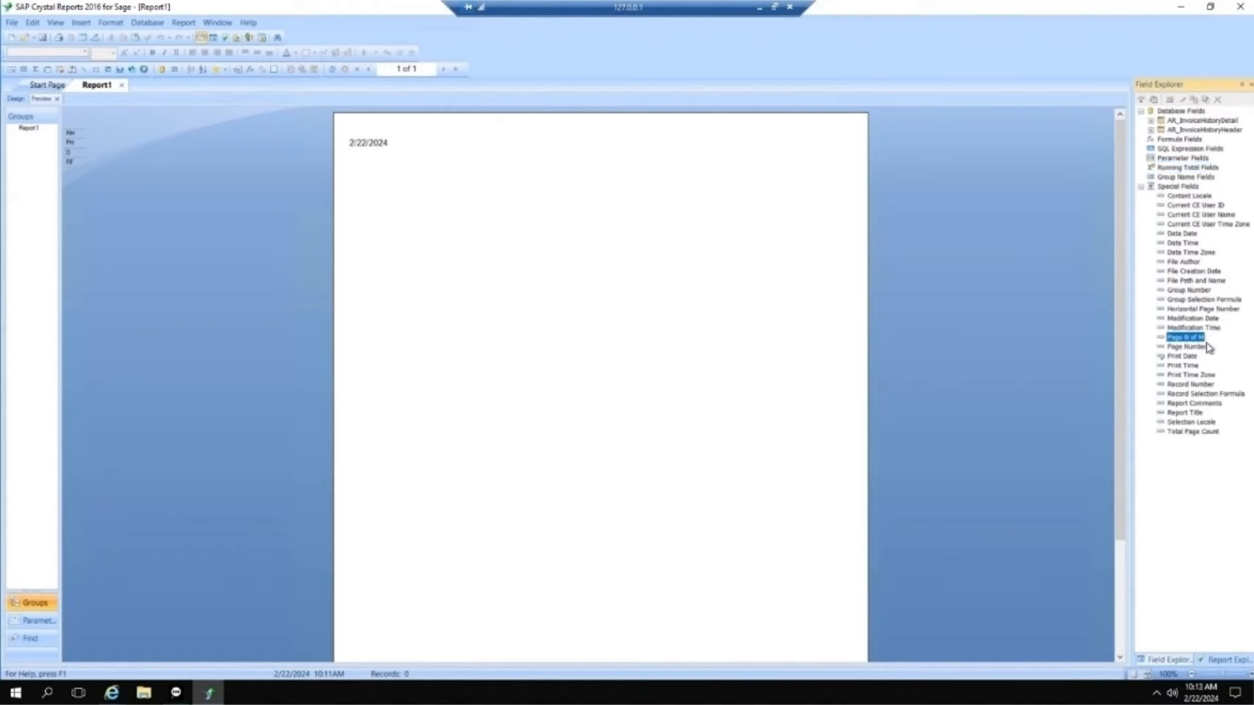
left_click(1202, 348)
left_click(1198, 357)
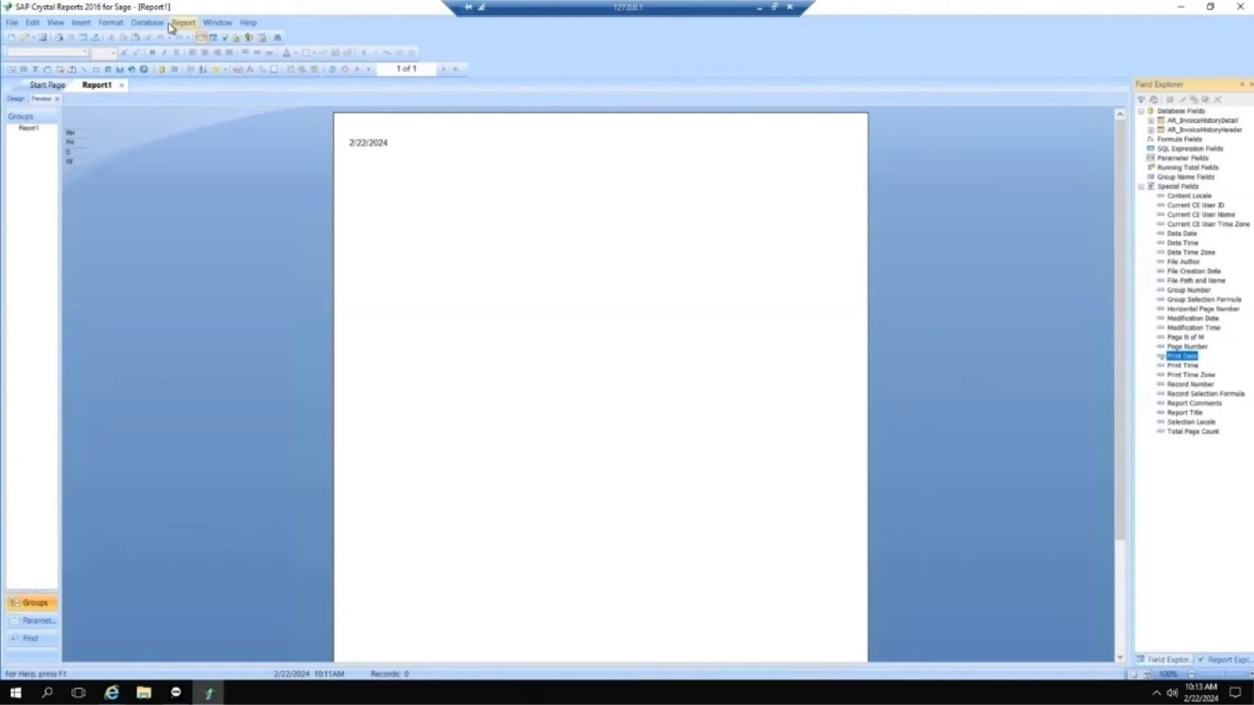
Step: In the Database Expert, place AR_InvoiceHistoryHeader beside AR_InvoiceHistoryDetail and link InvoiceNo in the detail table to InvoiceNo in the header table
left_click(148, 23)
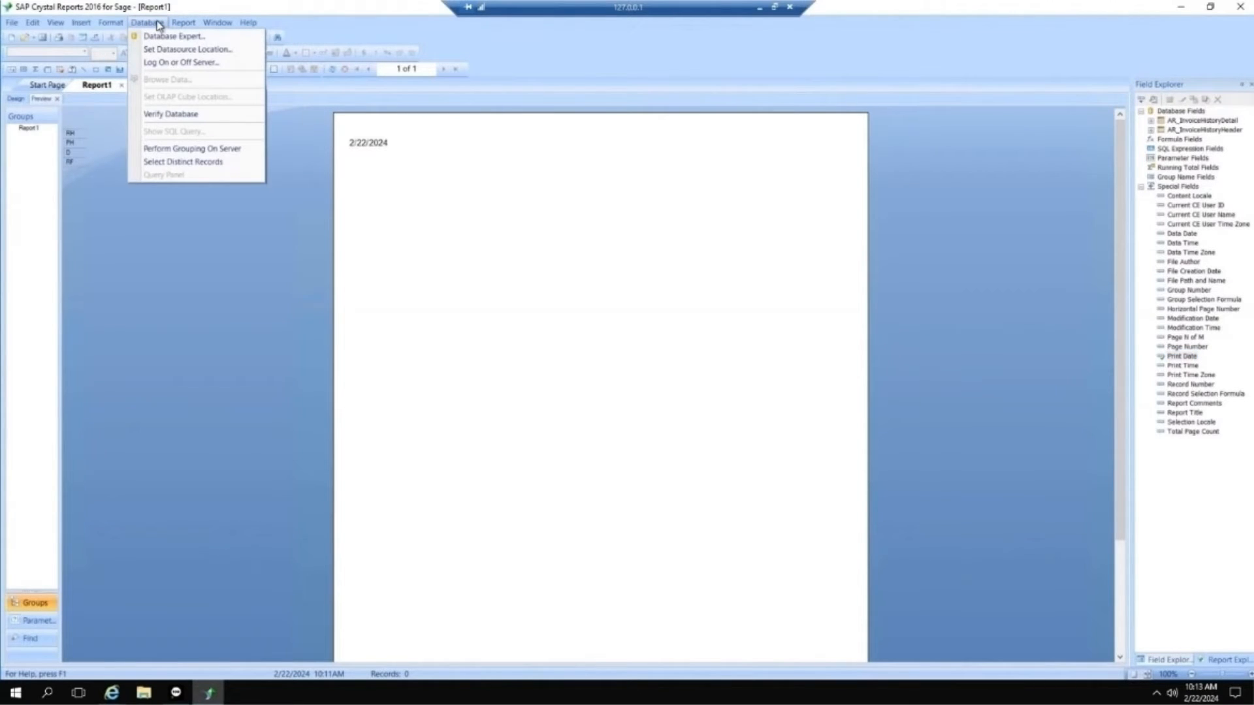
left_click(165, 36)
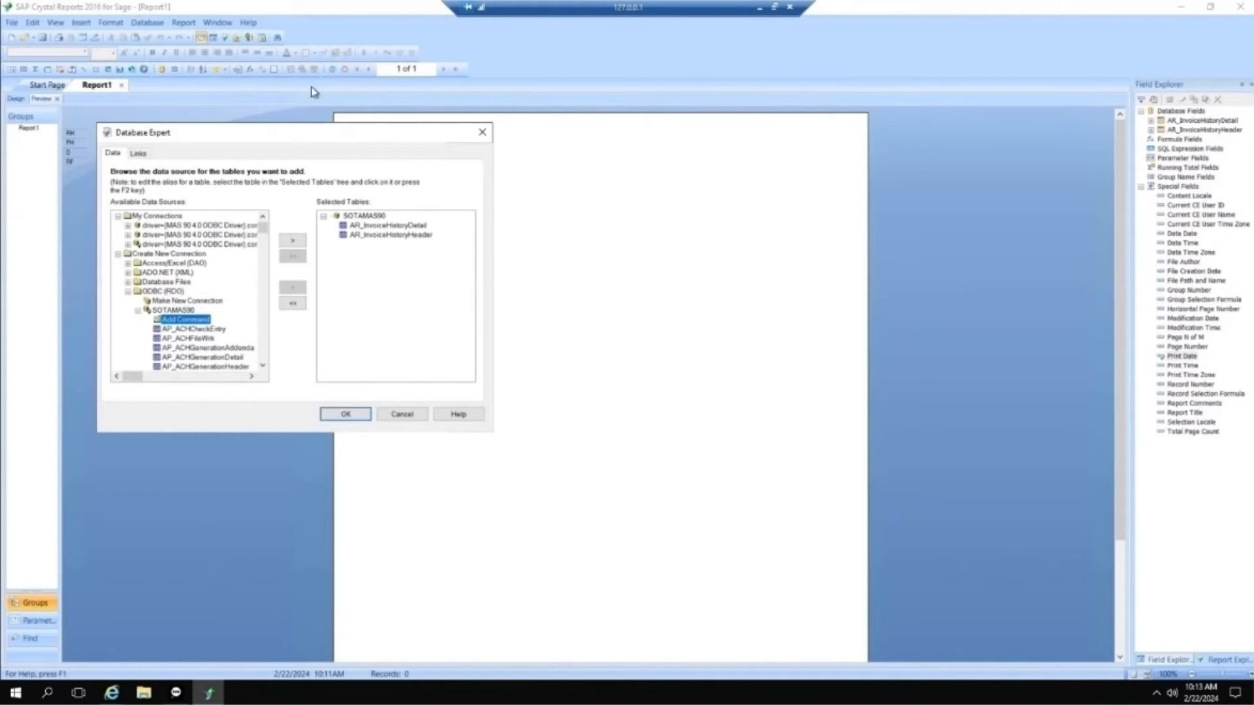
left_click(148, 154)
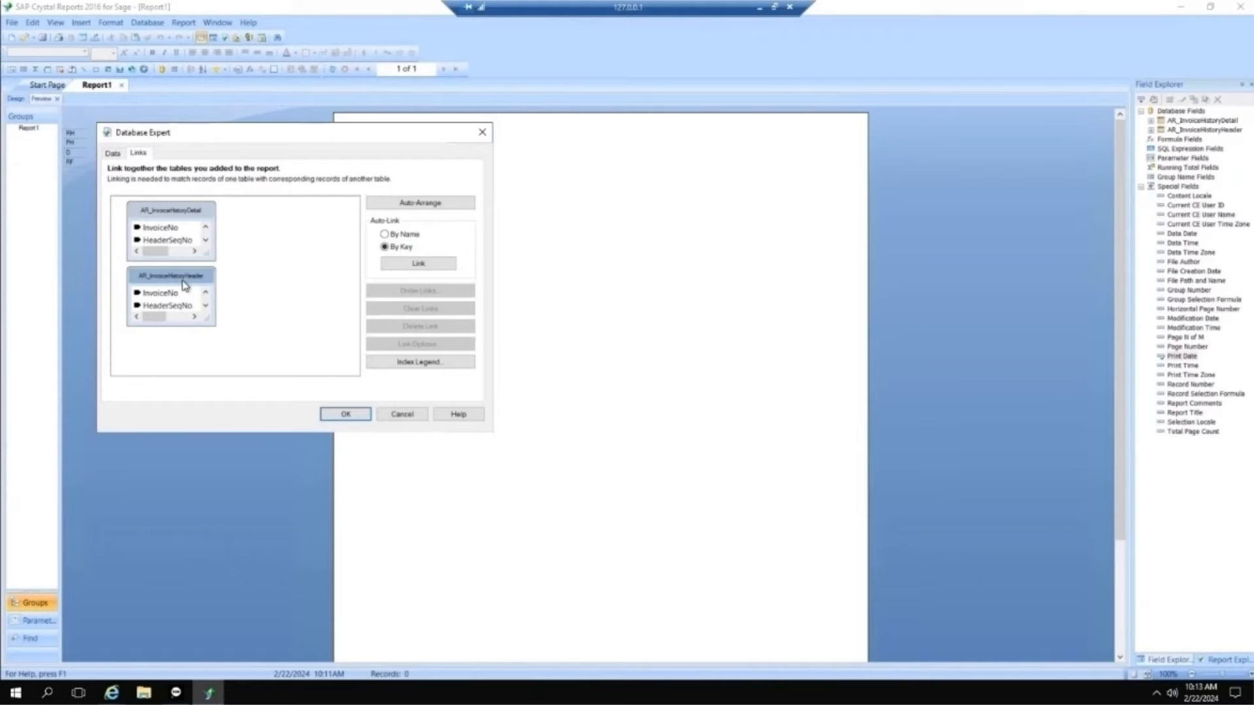
left_click_drag(185, 286, 312, 223)
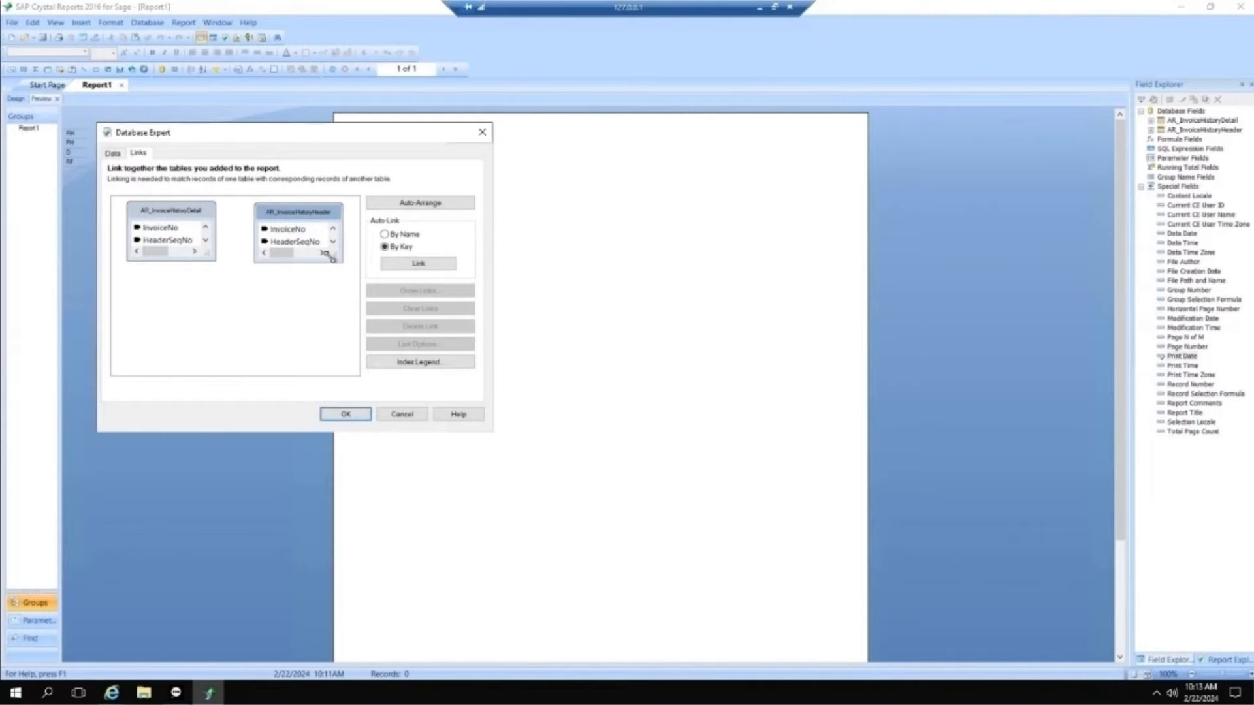
left_click(168, 233)
left_click_drag(168, 234, 296, 231)
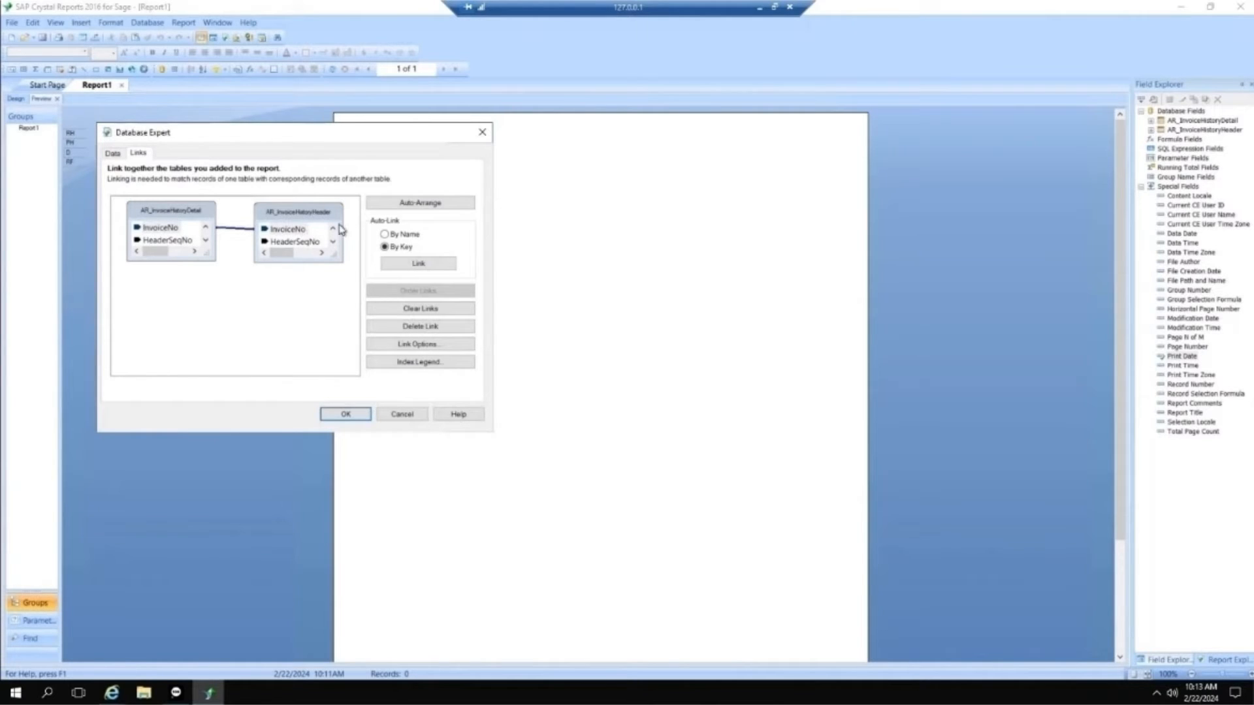
Step: Set the InvoiceNo link's join type to Left Outer Join, apply the table links, and refresh the report data
double_click(242, 234)
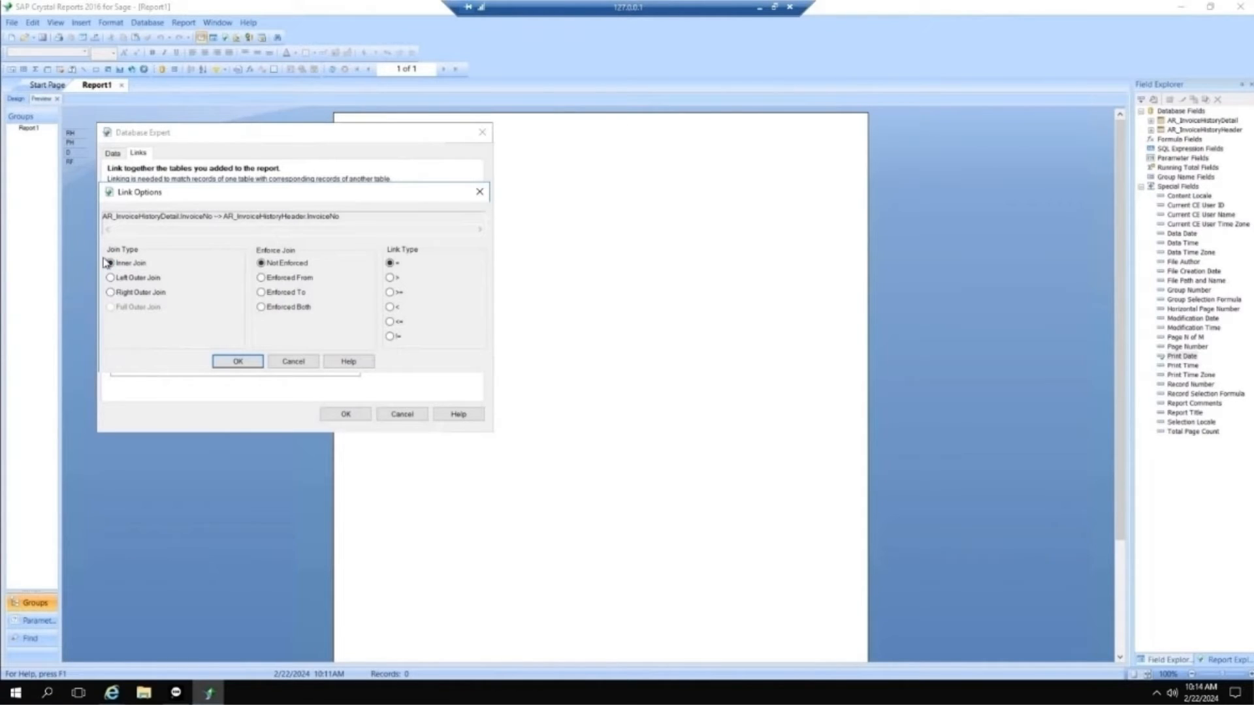
left_click(121, 281)
left_click(236, 362)
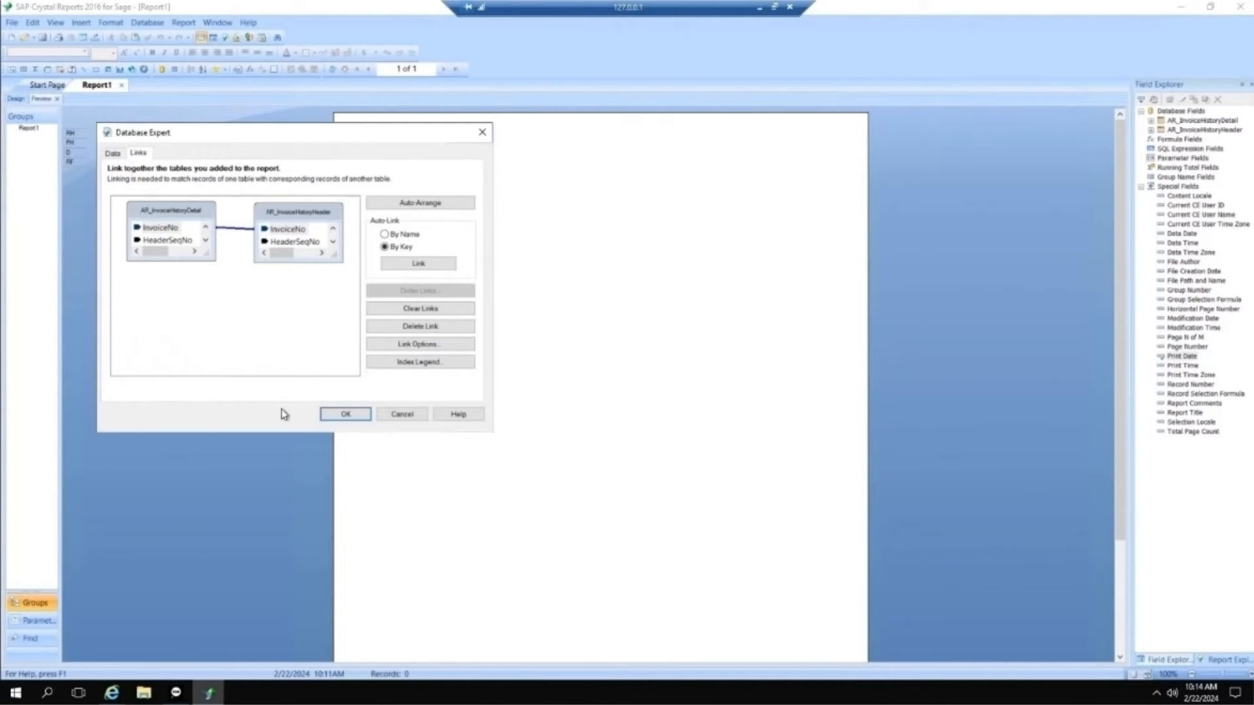
left_click(344, 416)
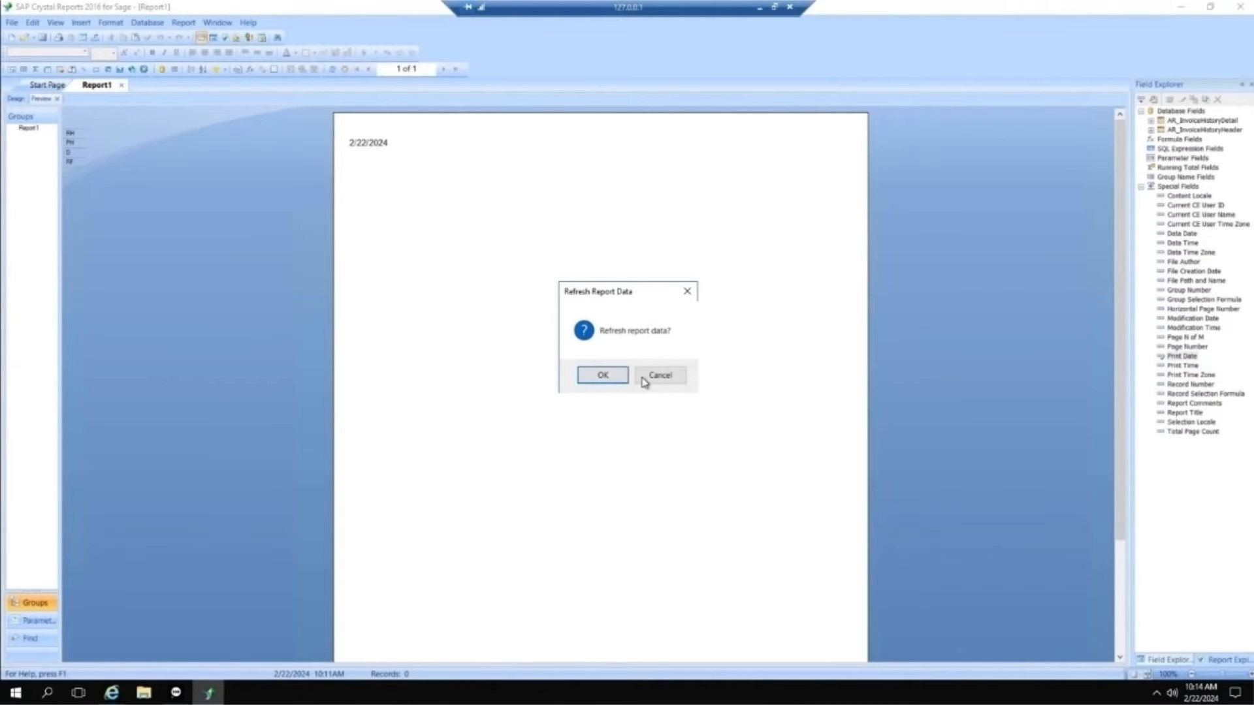
left_click(610, 379)
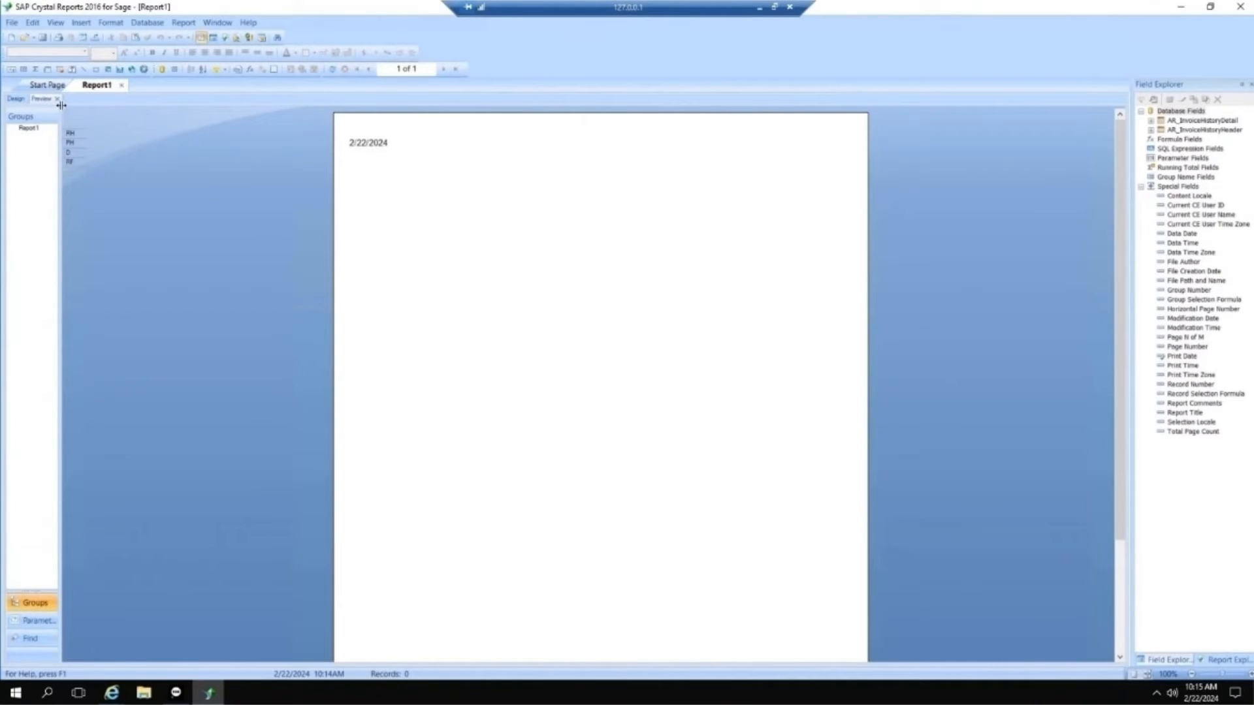
left_click(96, 43)
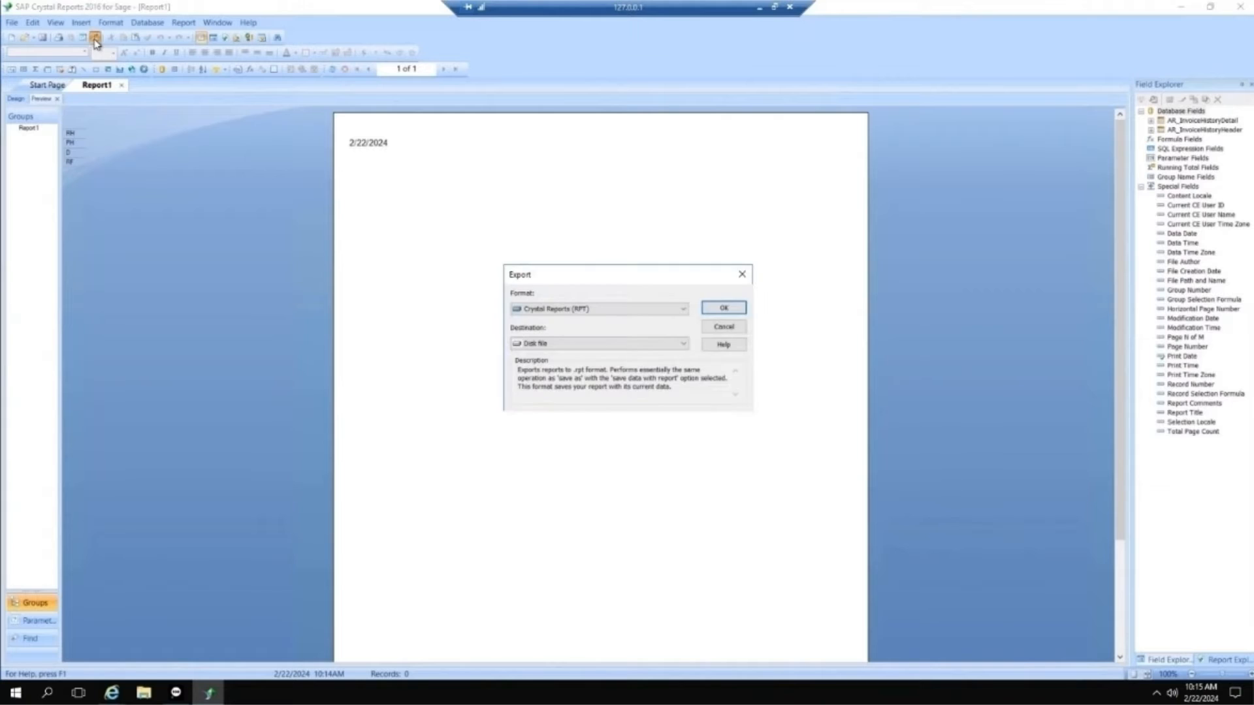
left_click(684, 310)
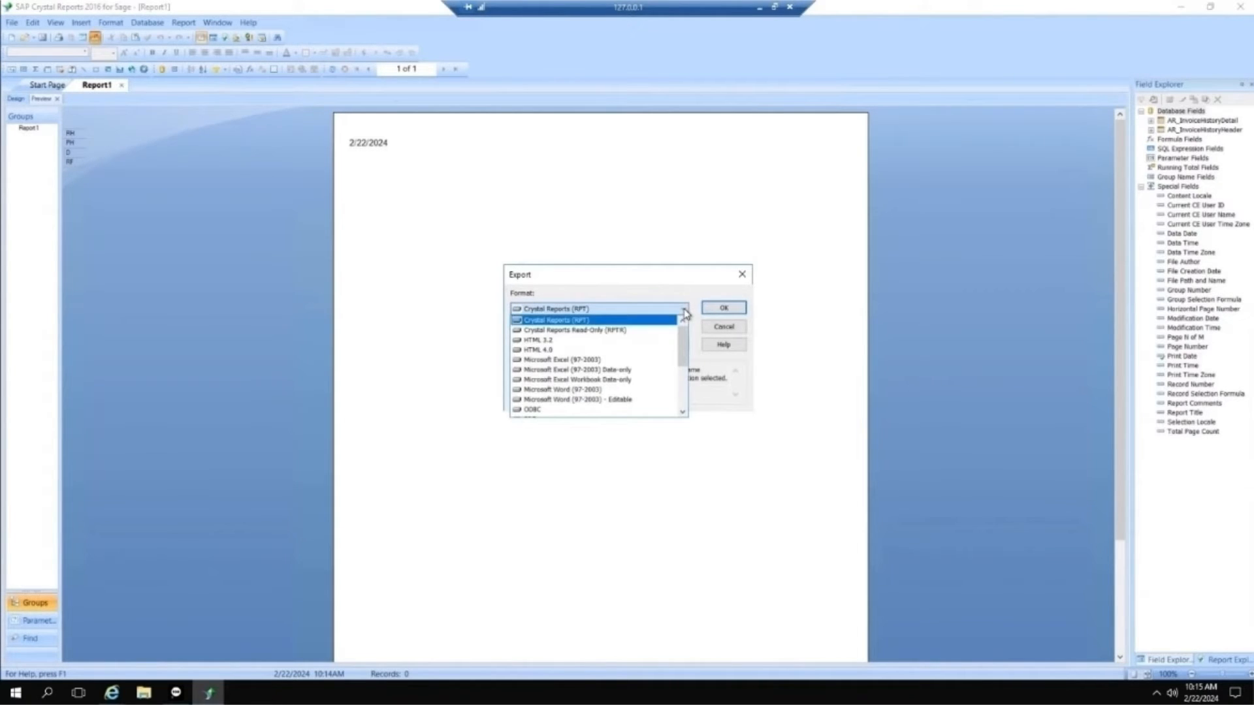
left_click(612, 364)
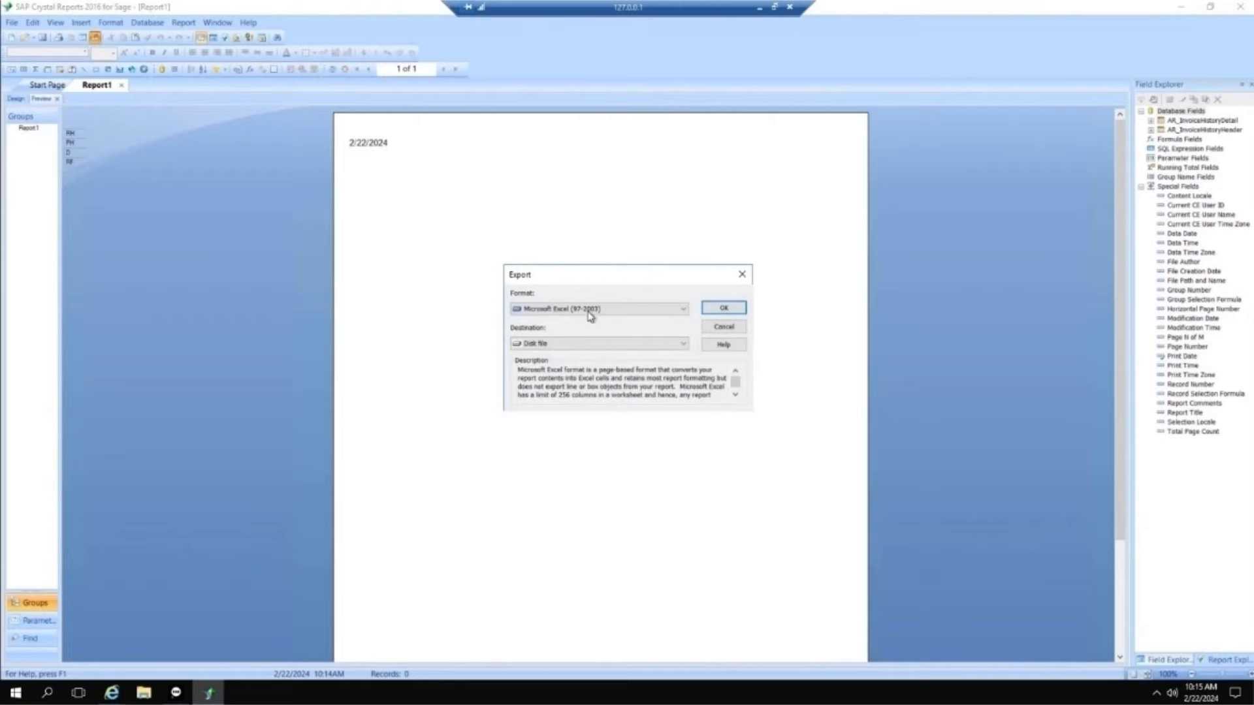
left_click(683, 345)
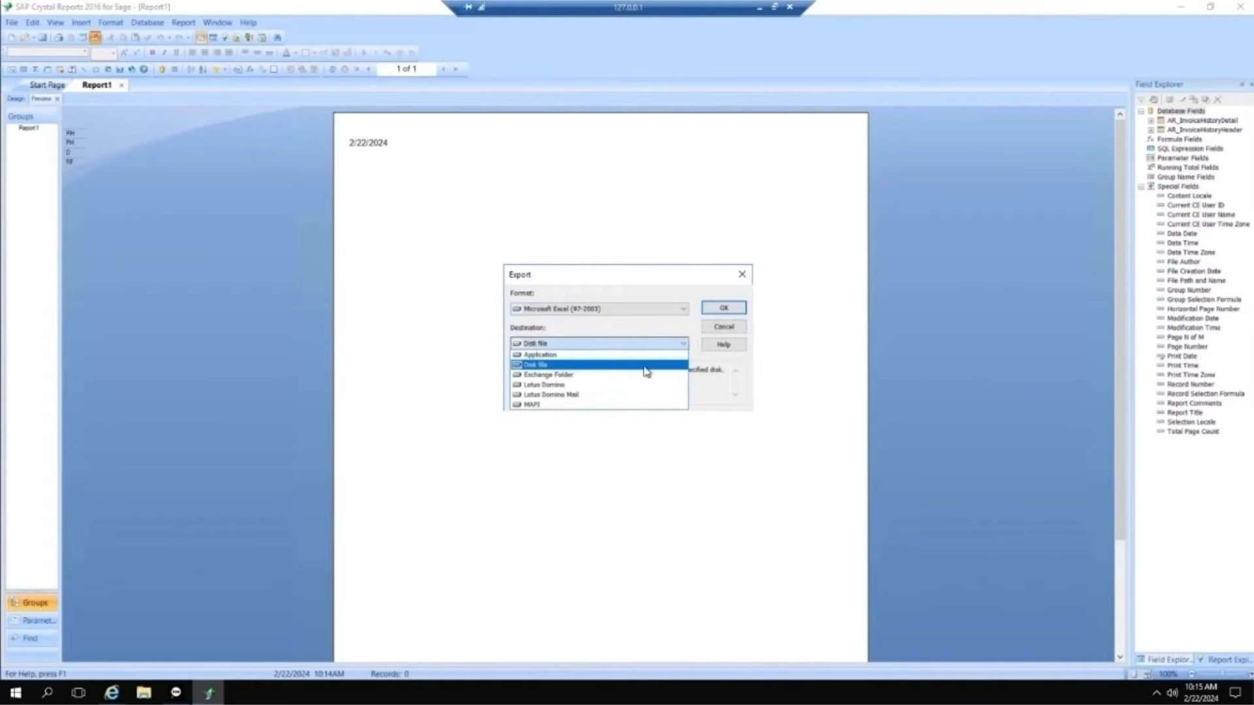
left_click(562, 355)
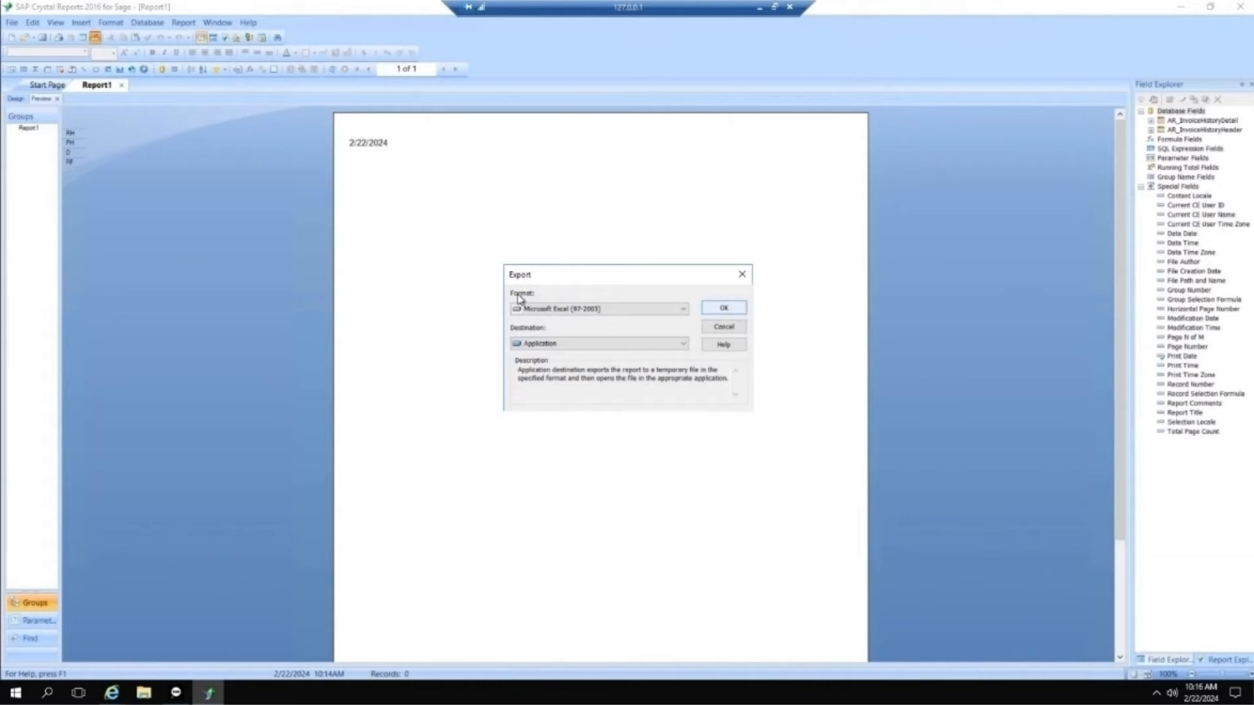
left_click(725, 327)
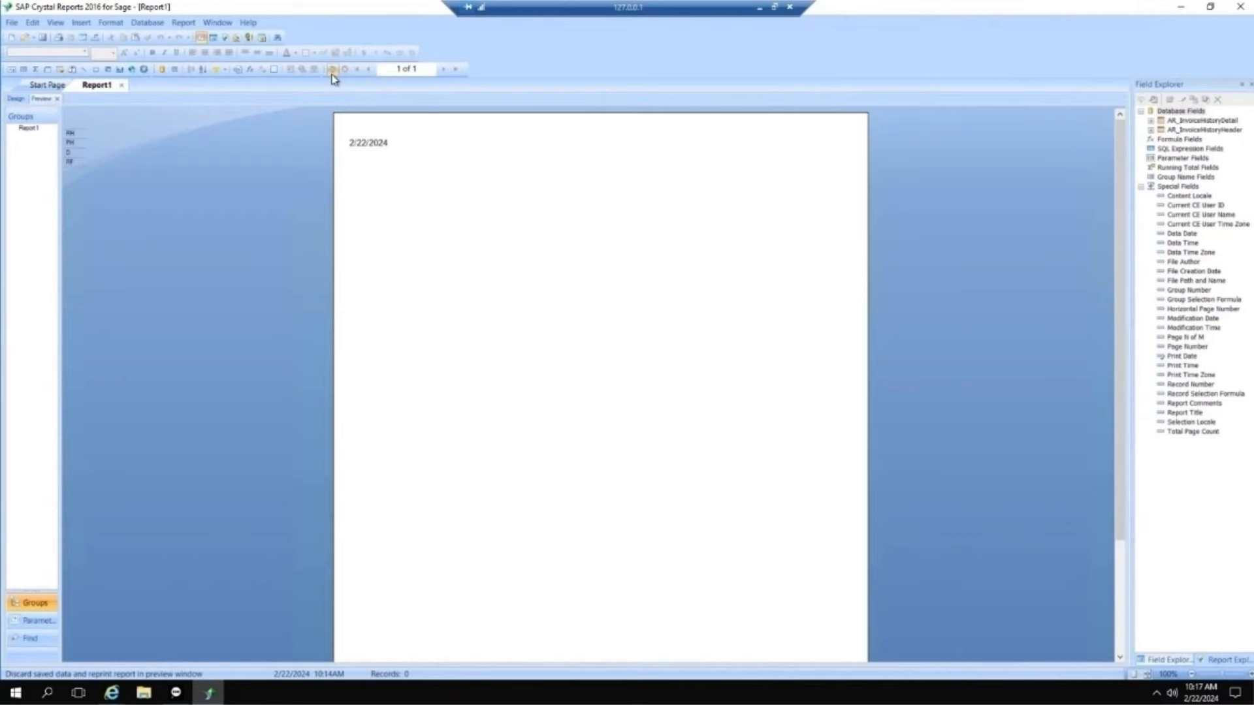
Step: In Design view, move the Print Date field from the Page Header to the Page Footer section
left_click(15, 99)
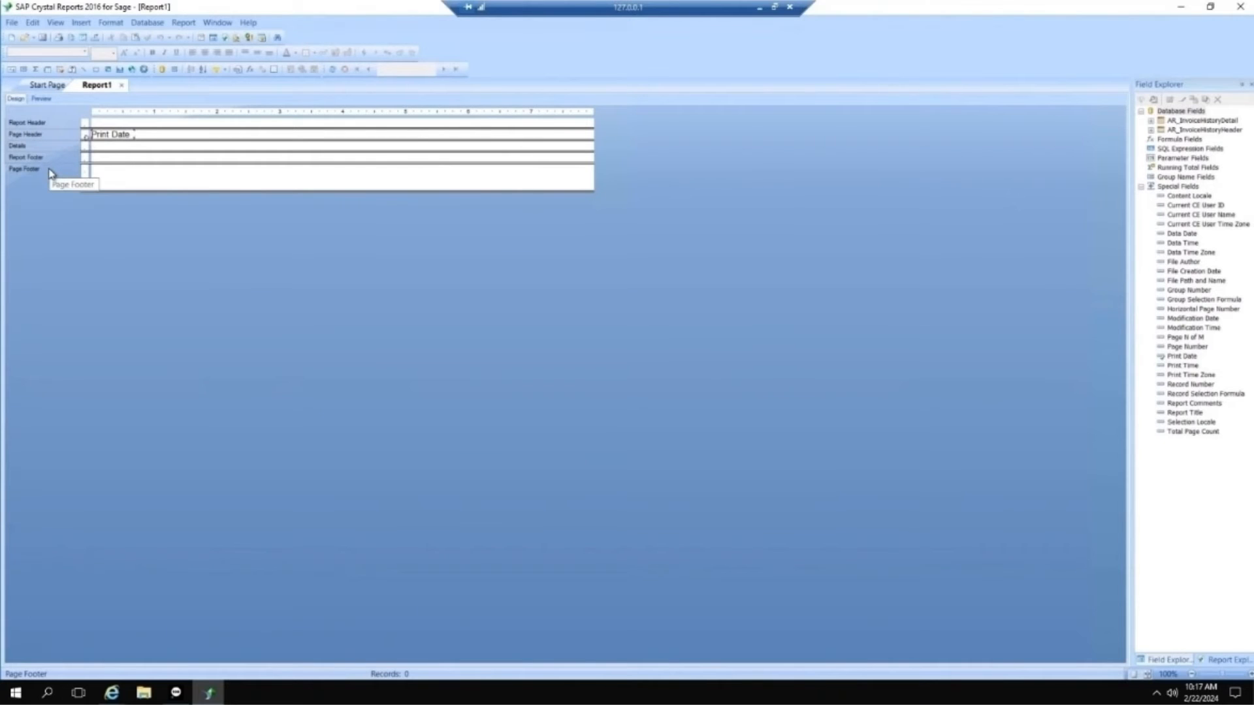
left_click_drag(127, 140, 118, 178)
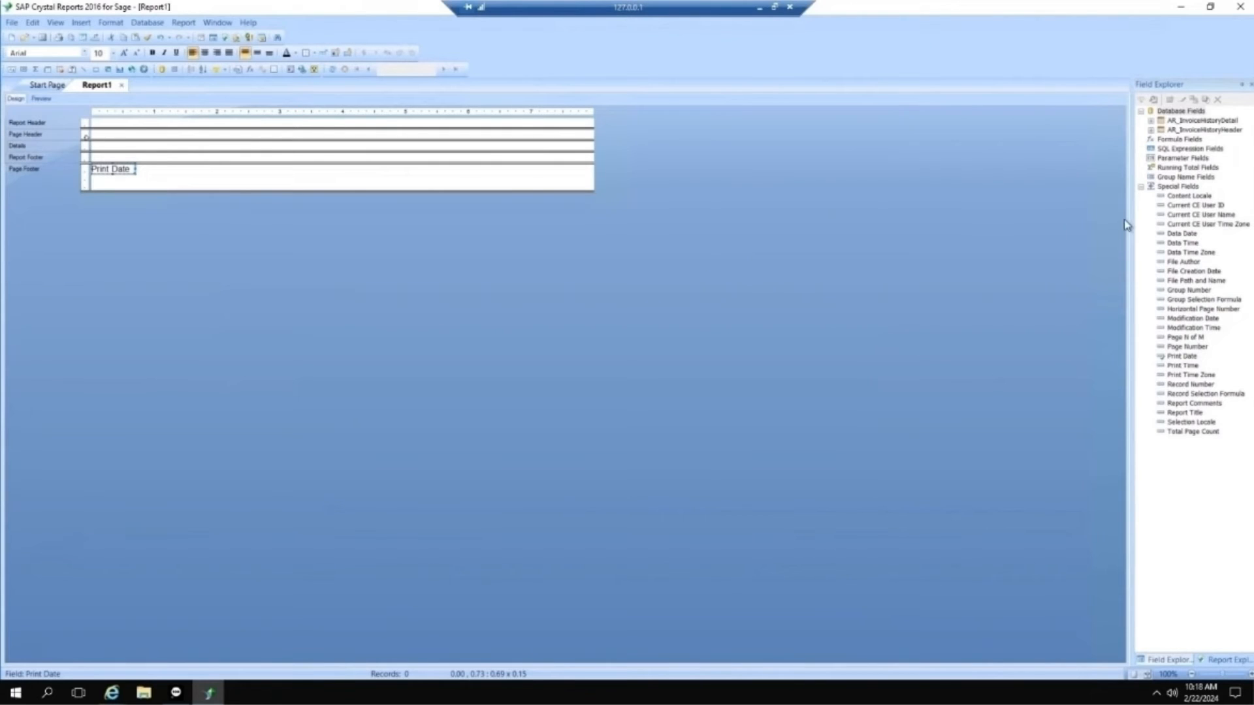
Step: Place the ItemCode field from AR_InvoiceHistoryDetail near the start of the report's Details section
left_click(1151, 120)
scroll(1153, 370, "down", 1)
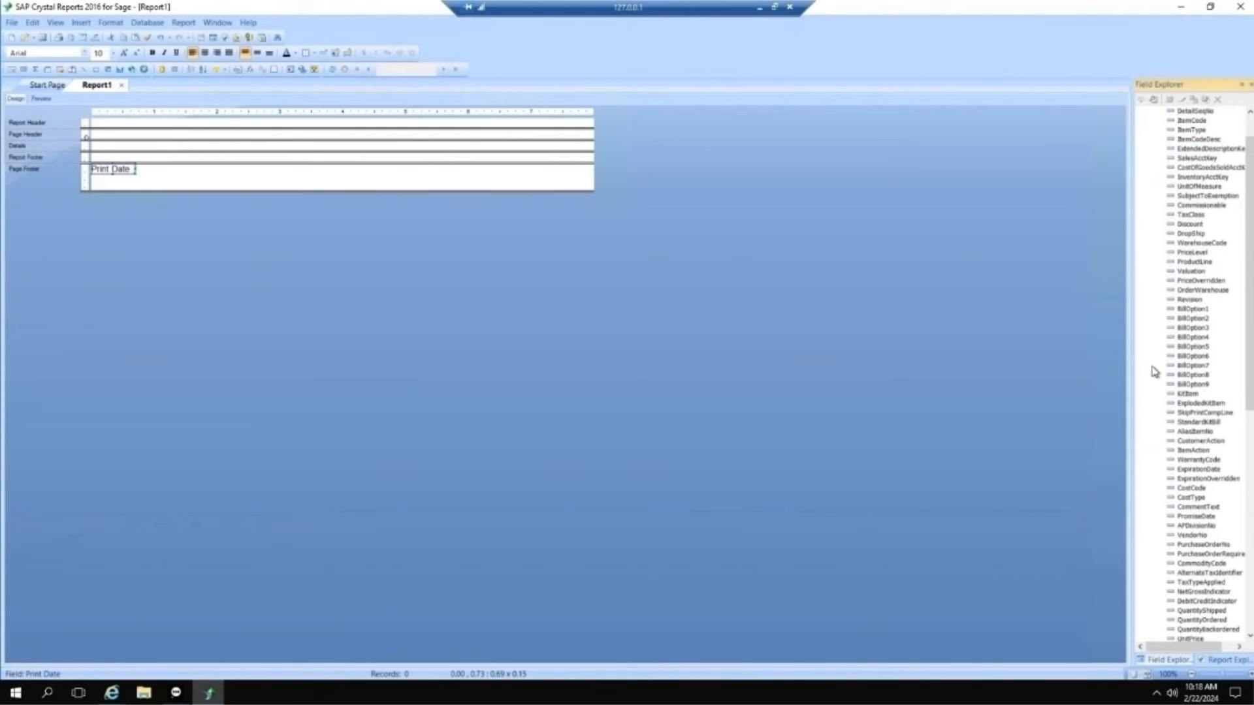
scroll(1163, 369, "down", 5)
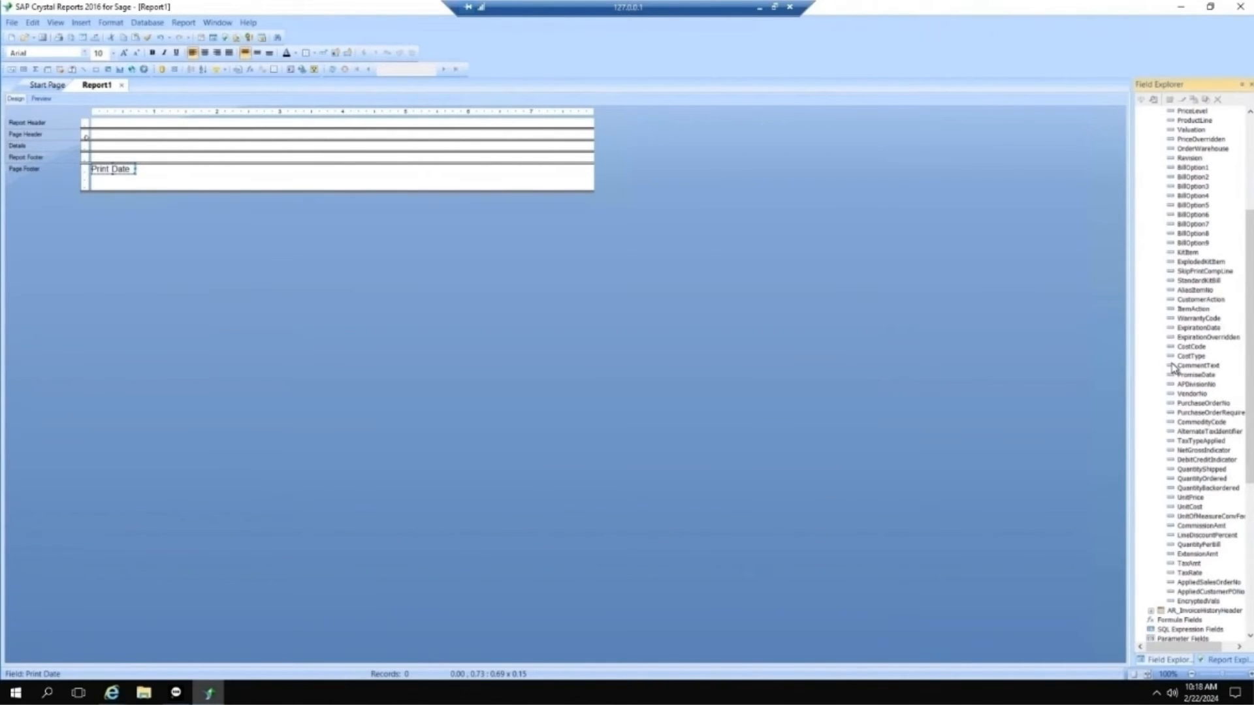
scroll(1200, 281, "up", 1)
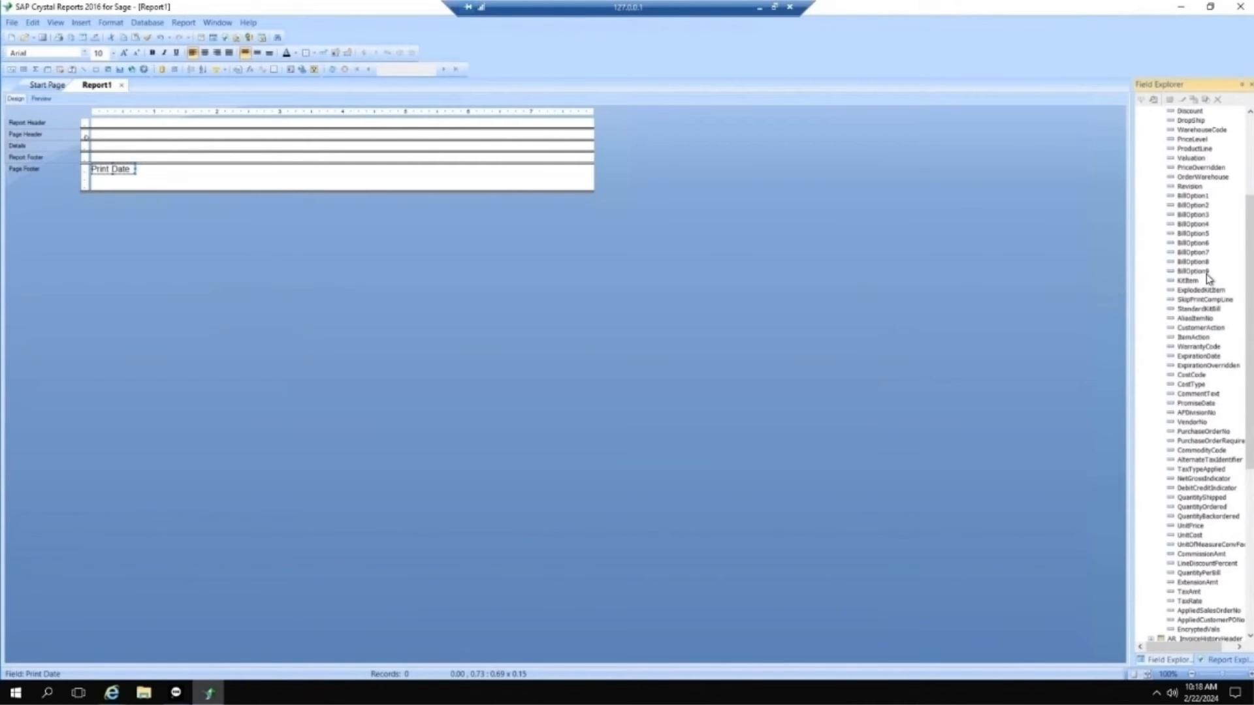
scroll(1212, 269, "up", 5)
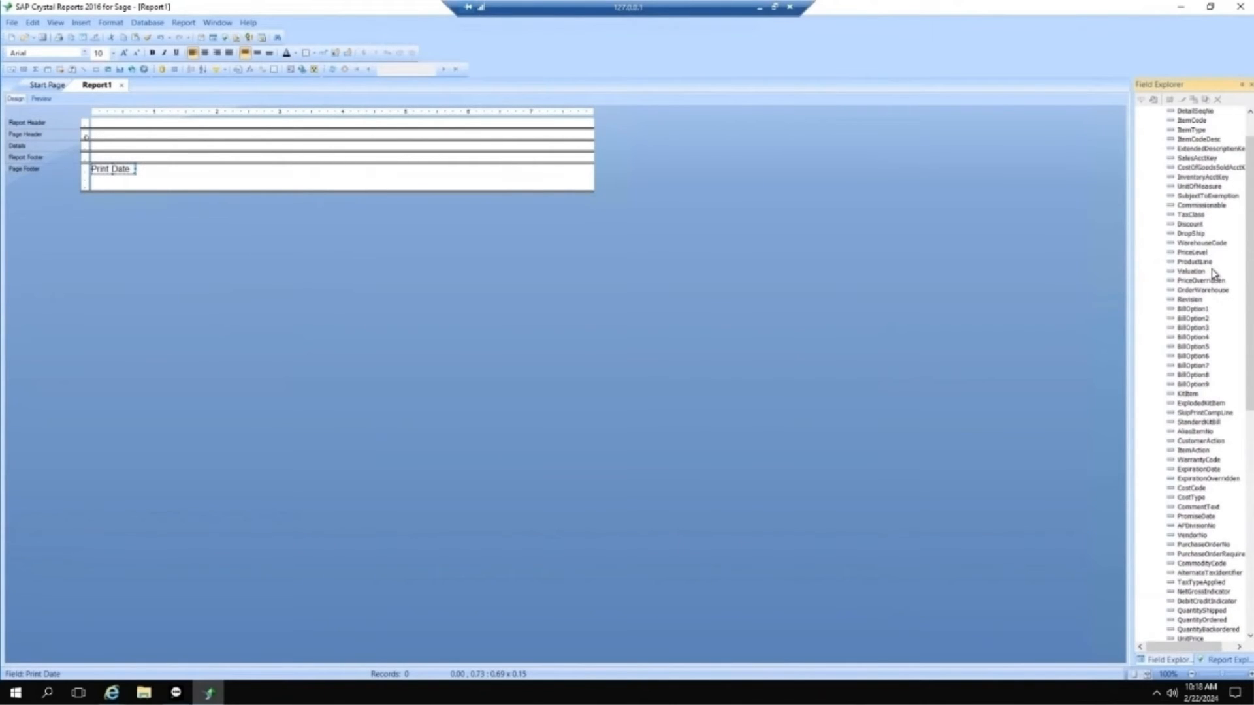
scroll(1215, 270, "down", 1)
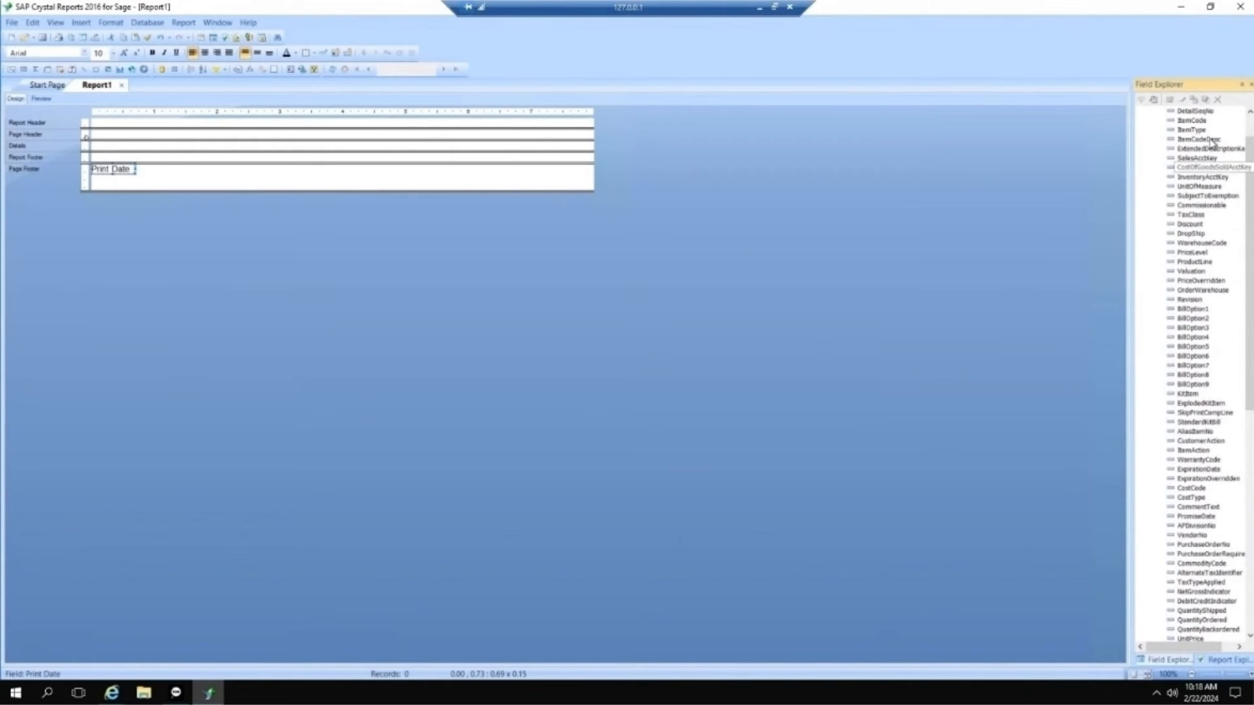
left_click_drag(1193, 121, 85, 139)
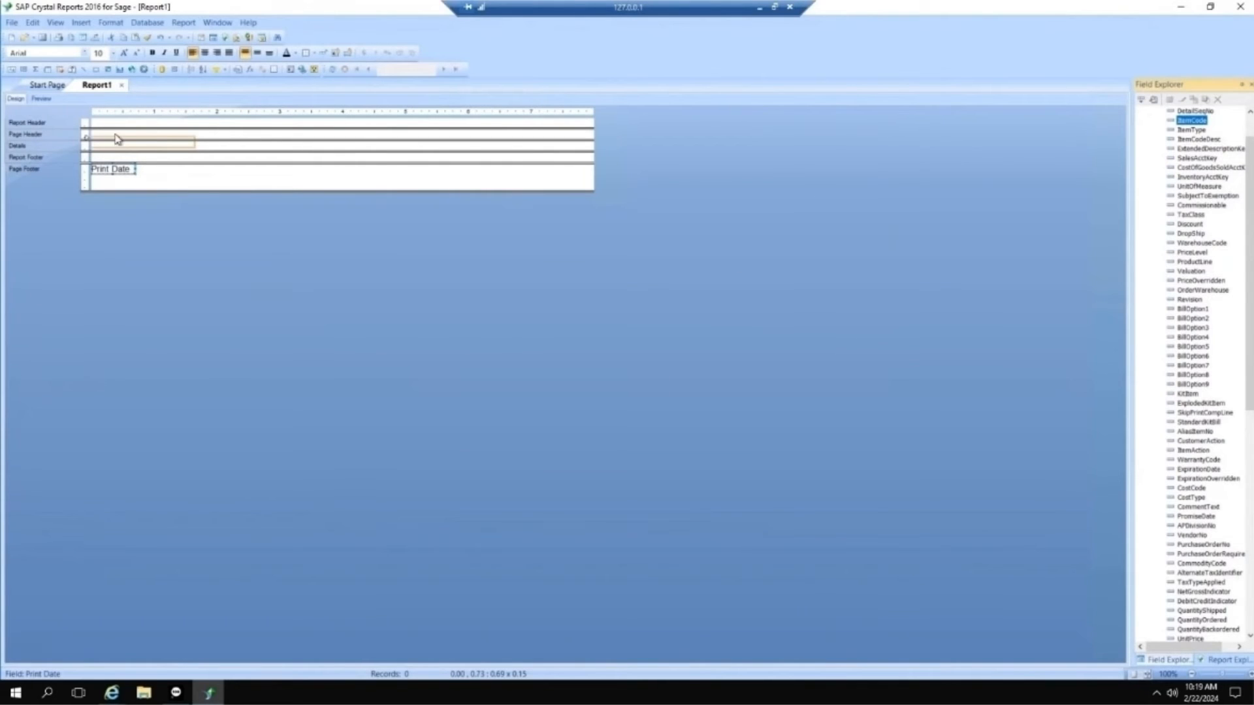
left_click(140, 145)
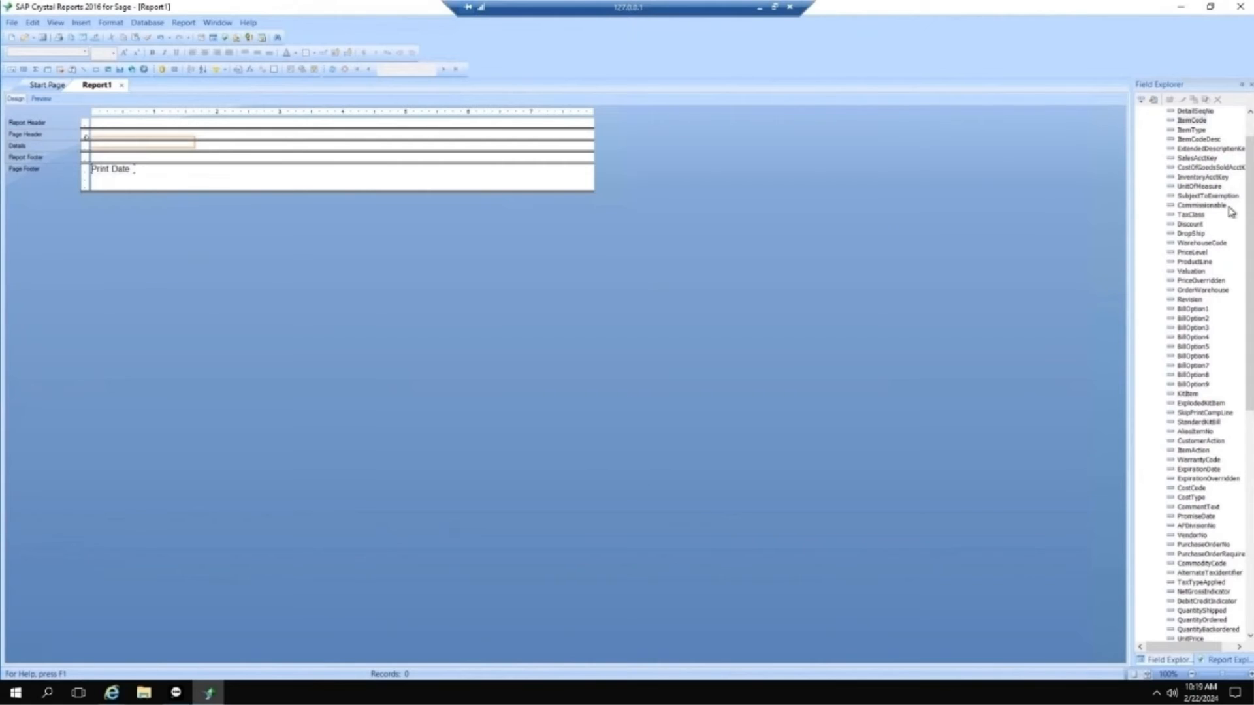
left_click_drag(1197, 125, 103, 146)
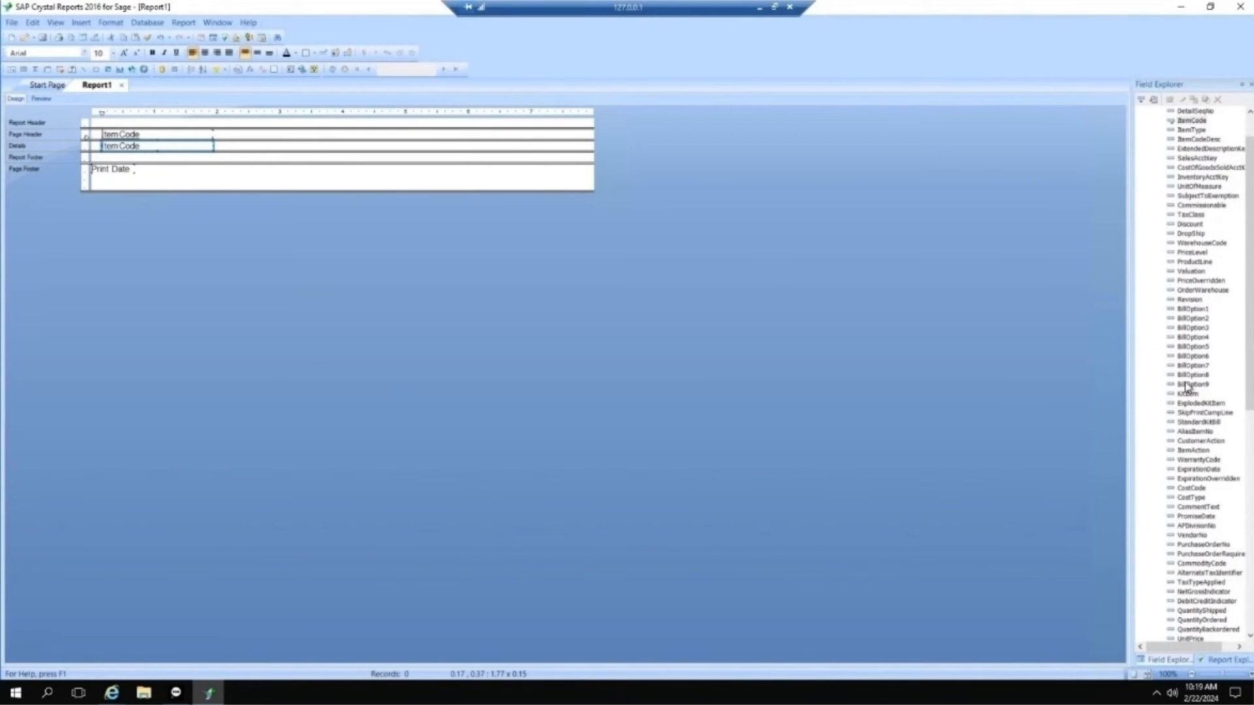
Step: Place QuantityShipped from AR_InvoiceHistoryDetail and InvoiceDate from AR_InvoiceHistoryHeader side by side after ItemCode in the Details section
left_click(1249, 463)
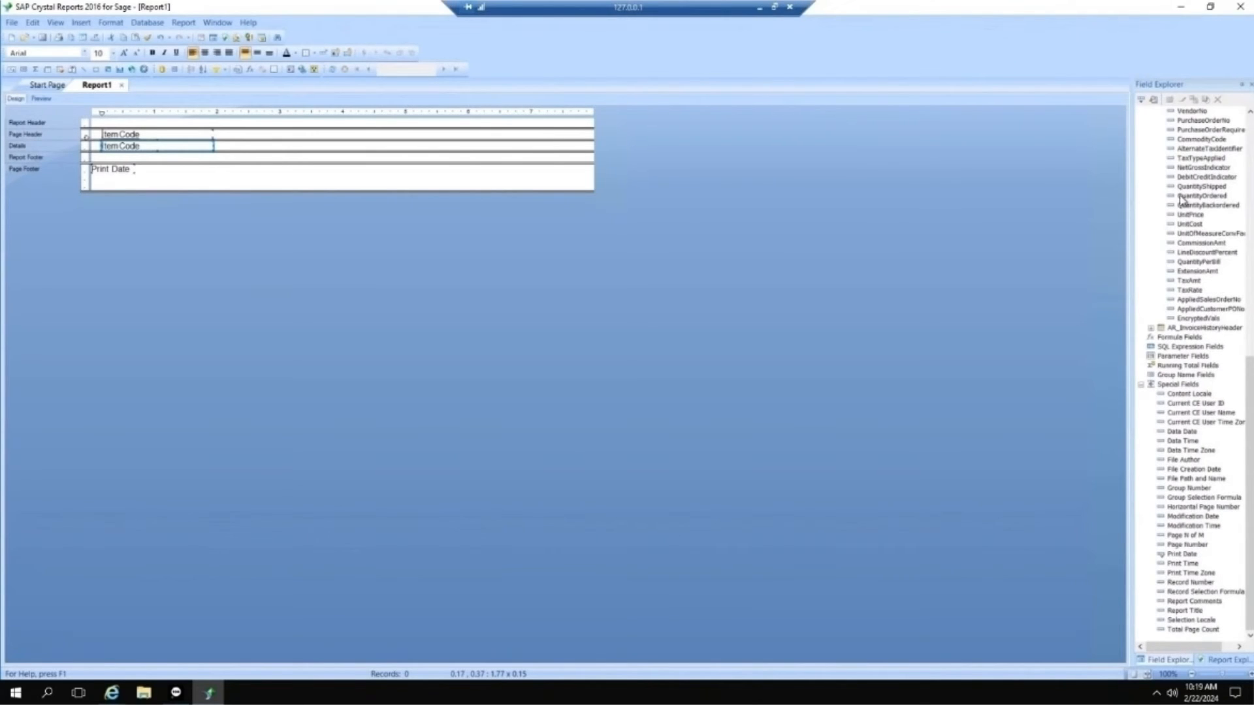
left_click_drag(1186, 187, 226, 148)
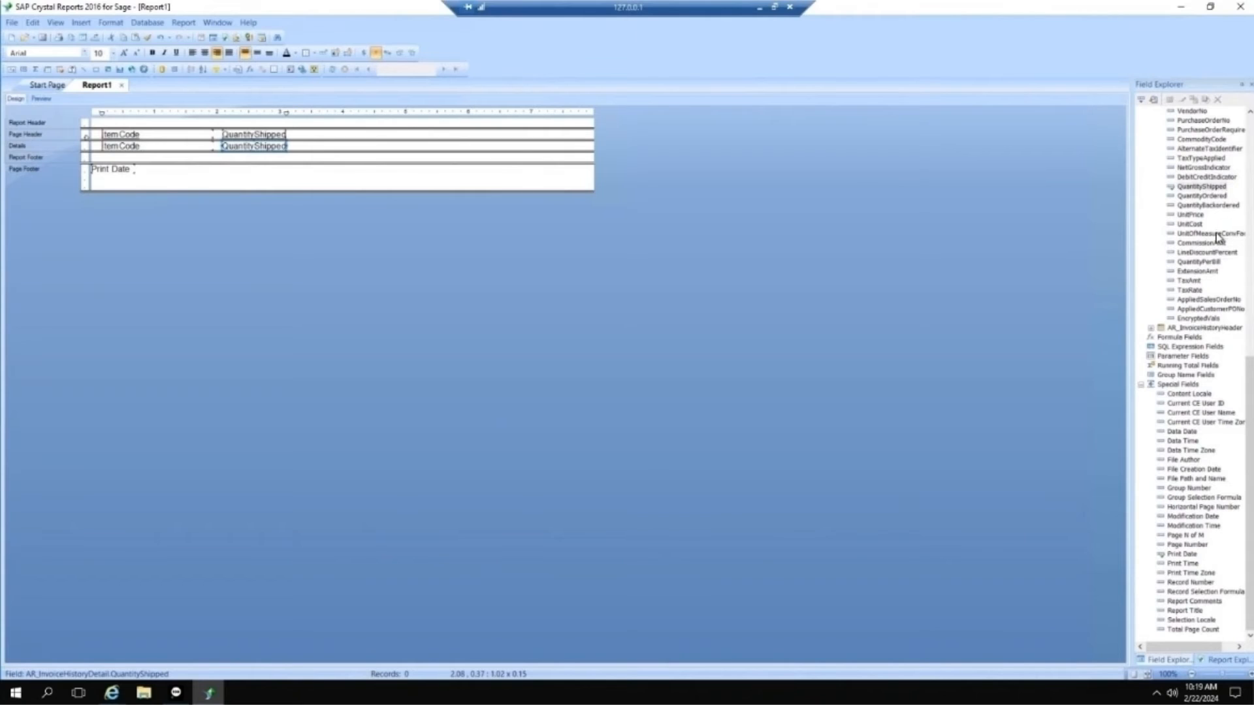
scroll(1219, 237, "up", 2)
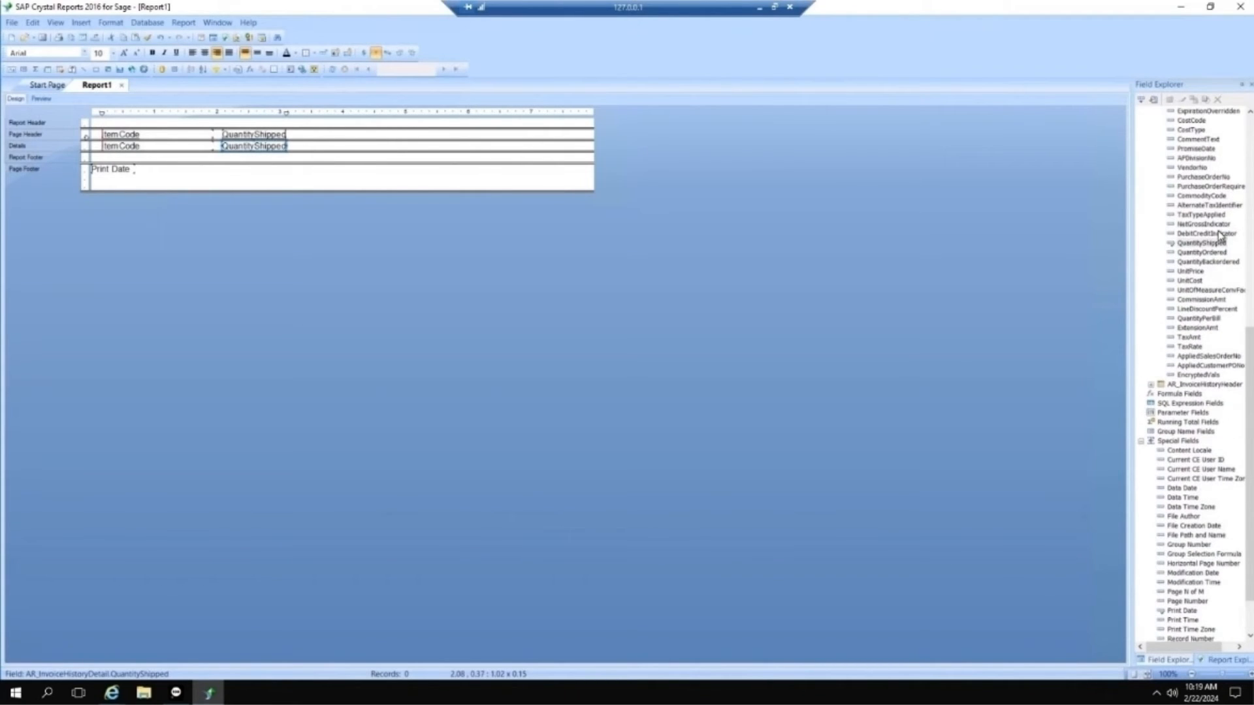
scroll(1219, 236, "up", 2)
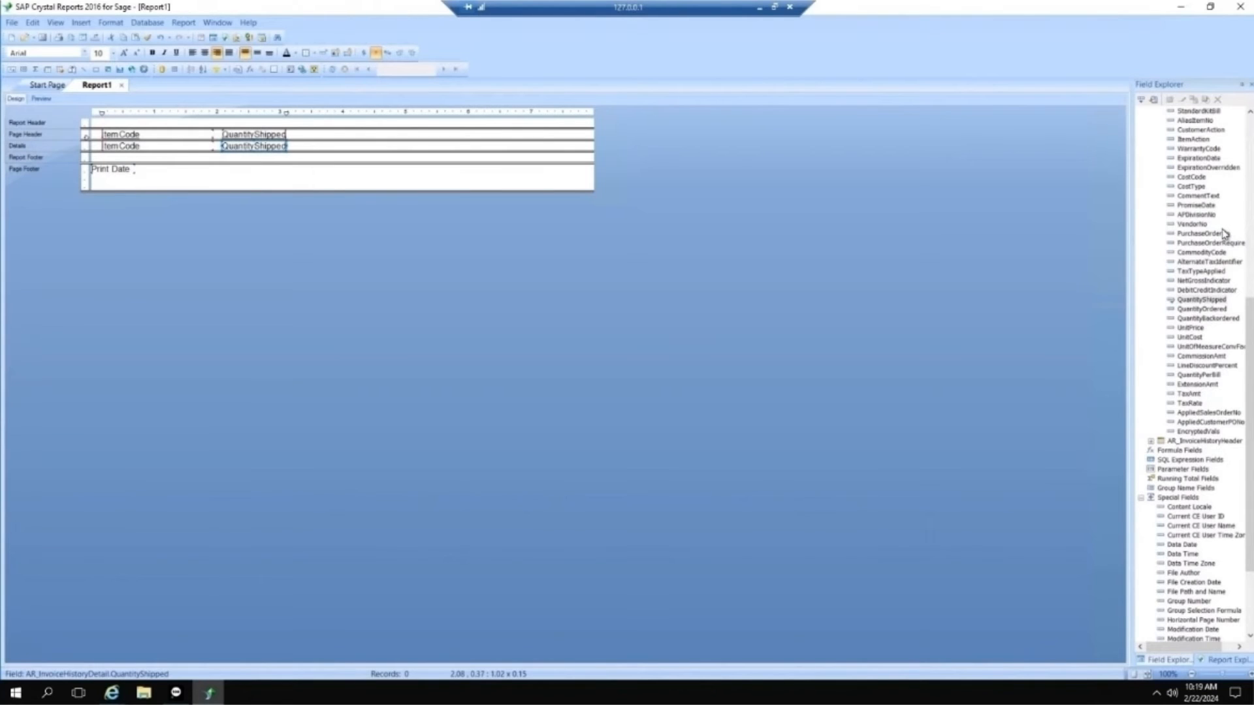
scroll(1224, 233, "up", 2)
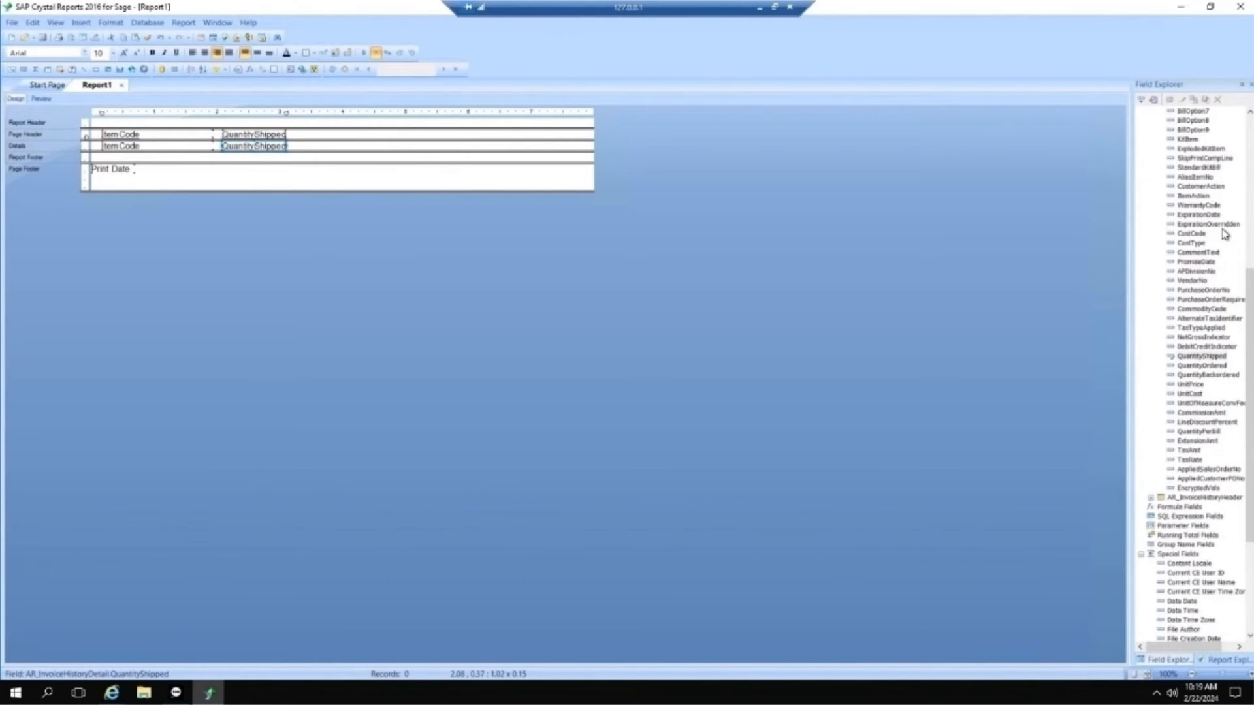
scroll(1224, 234, "up", 4)
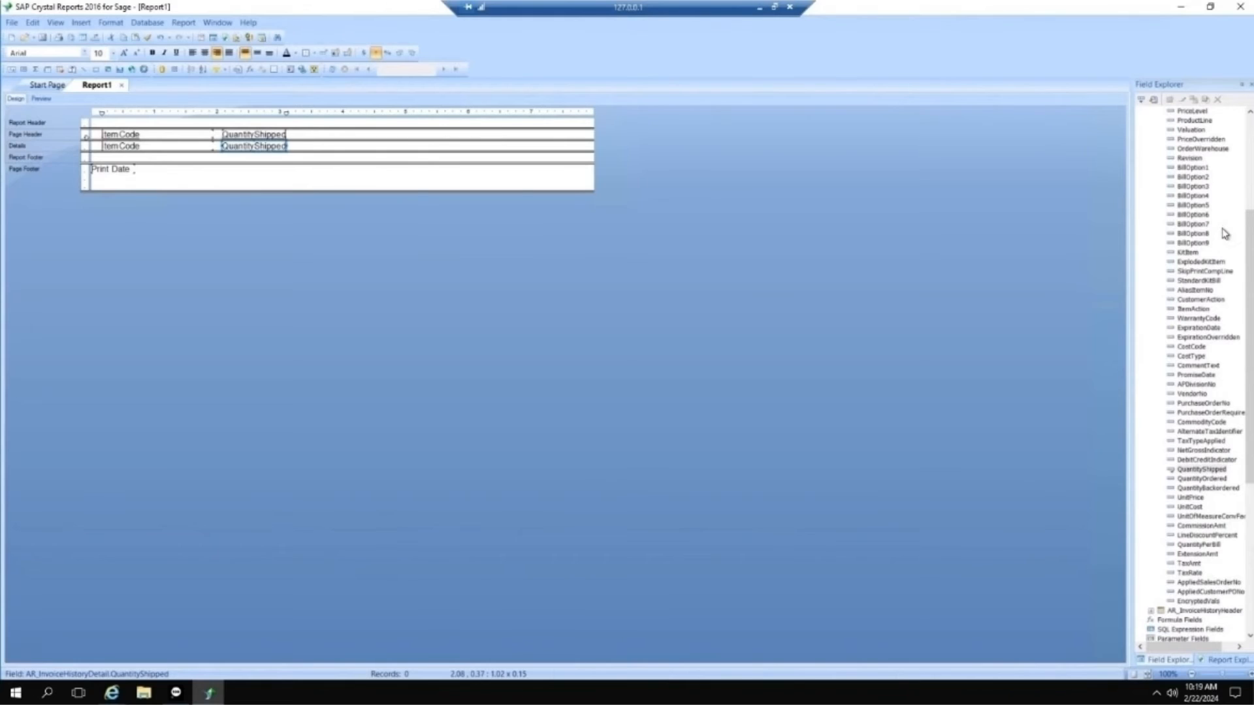
scroll(1224, 233, "up", 6)
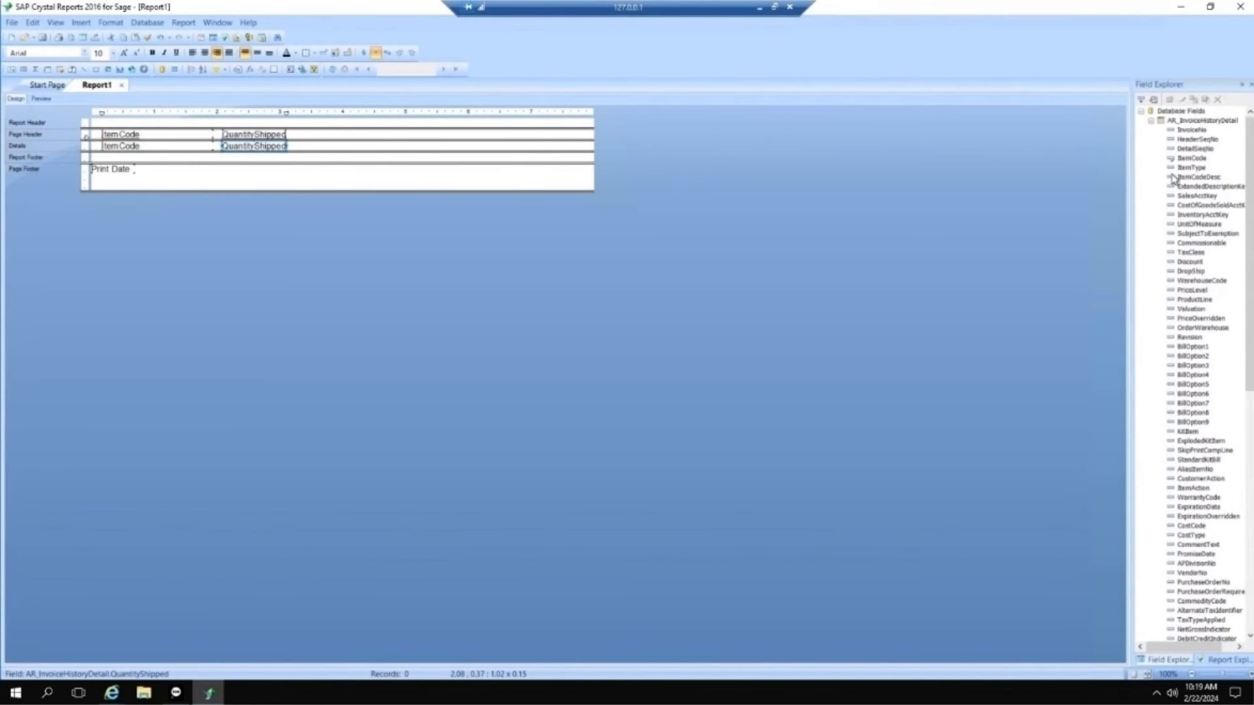
left_click(1152, 121)
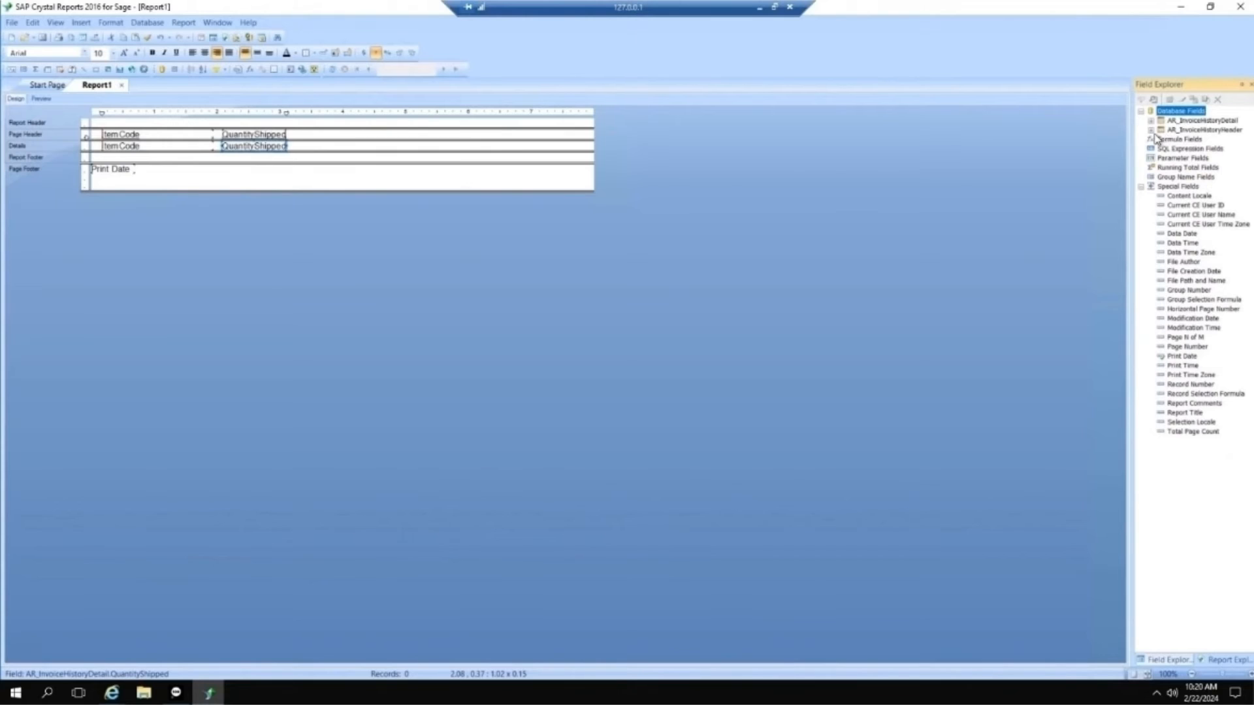
left_click(1151, 131)
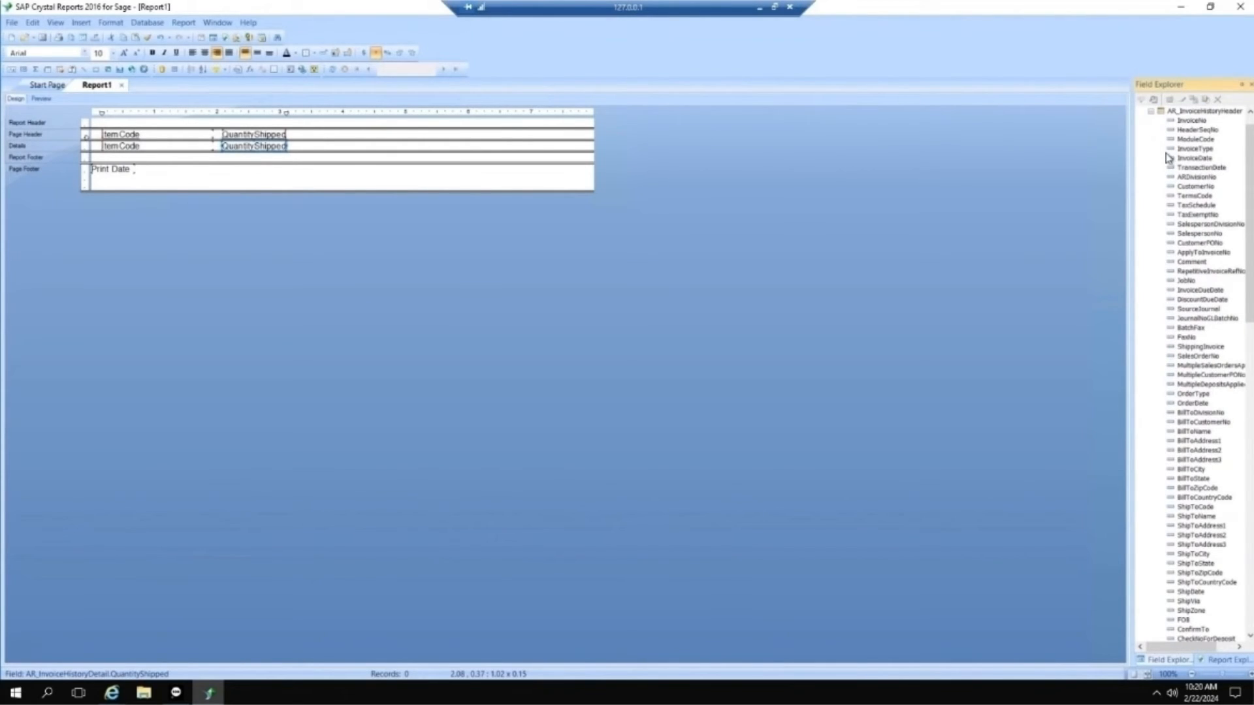
left_click_drag(1191, 160, 327, 146)
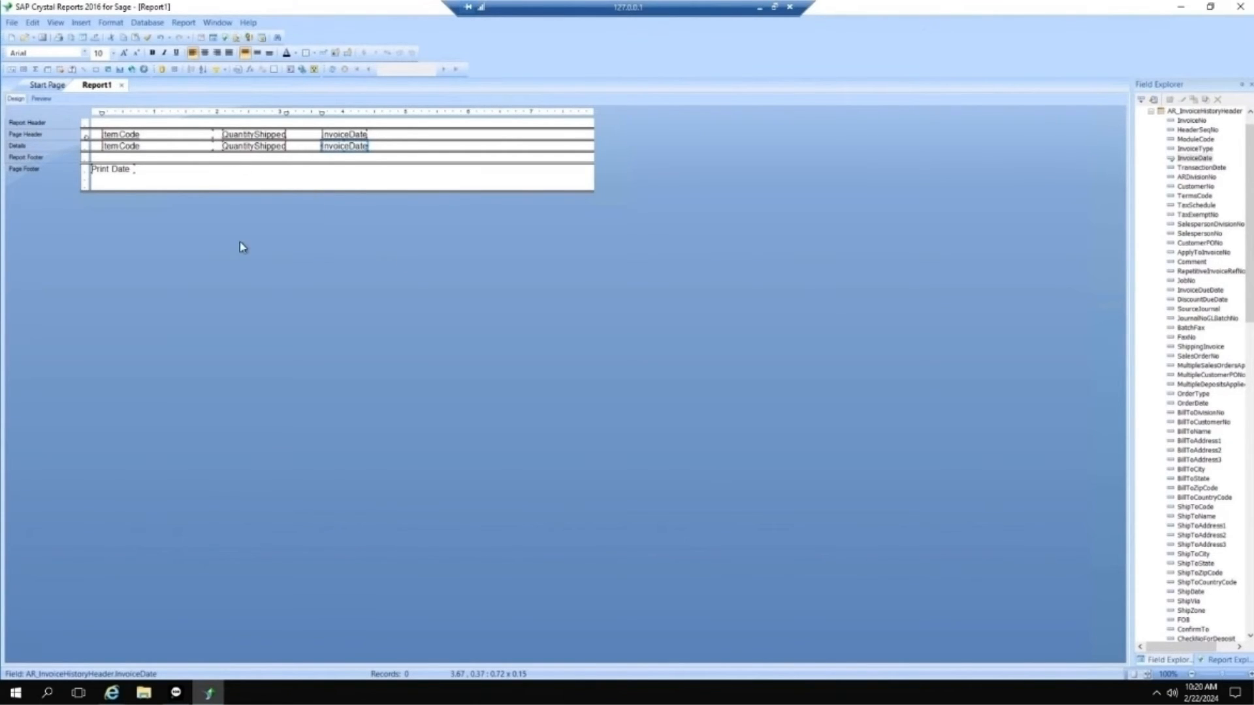
Step: Create a new formula field named dollars and open it in the Formula Editor
left_click(1153, 114)
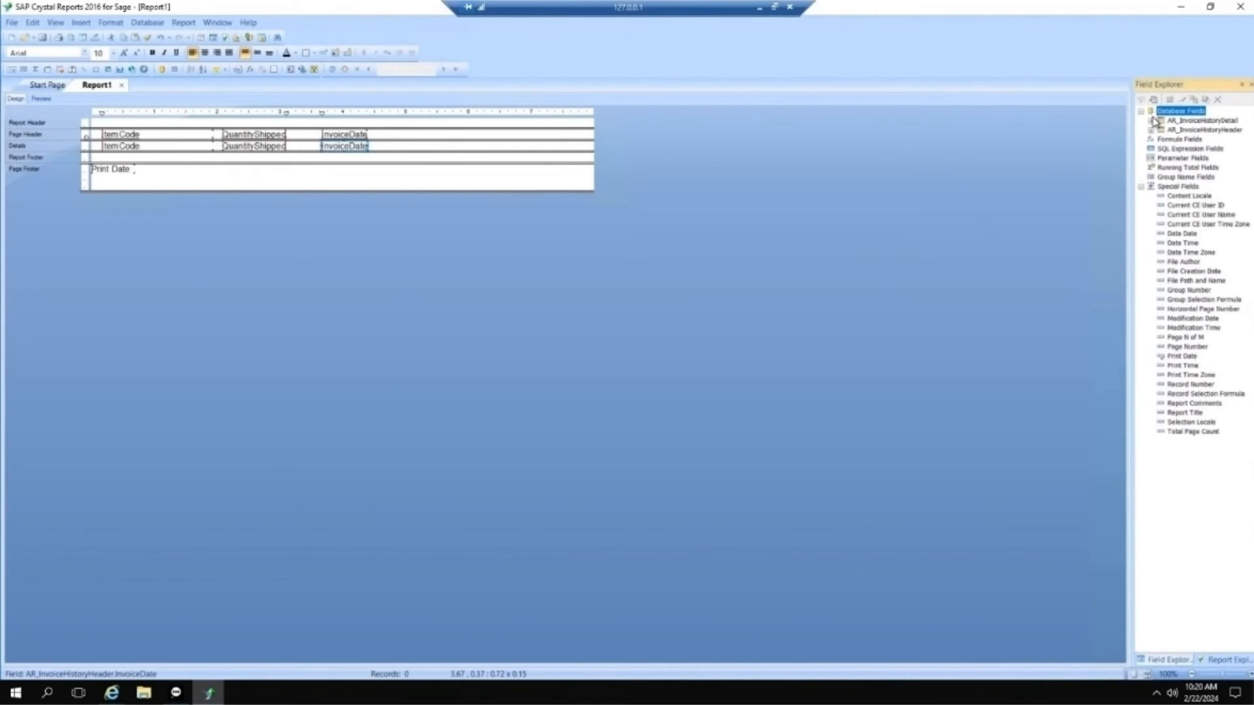
left_click(1161, 141)
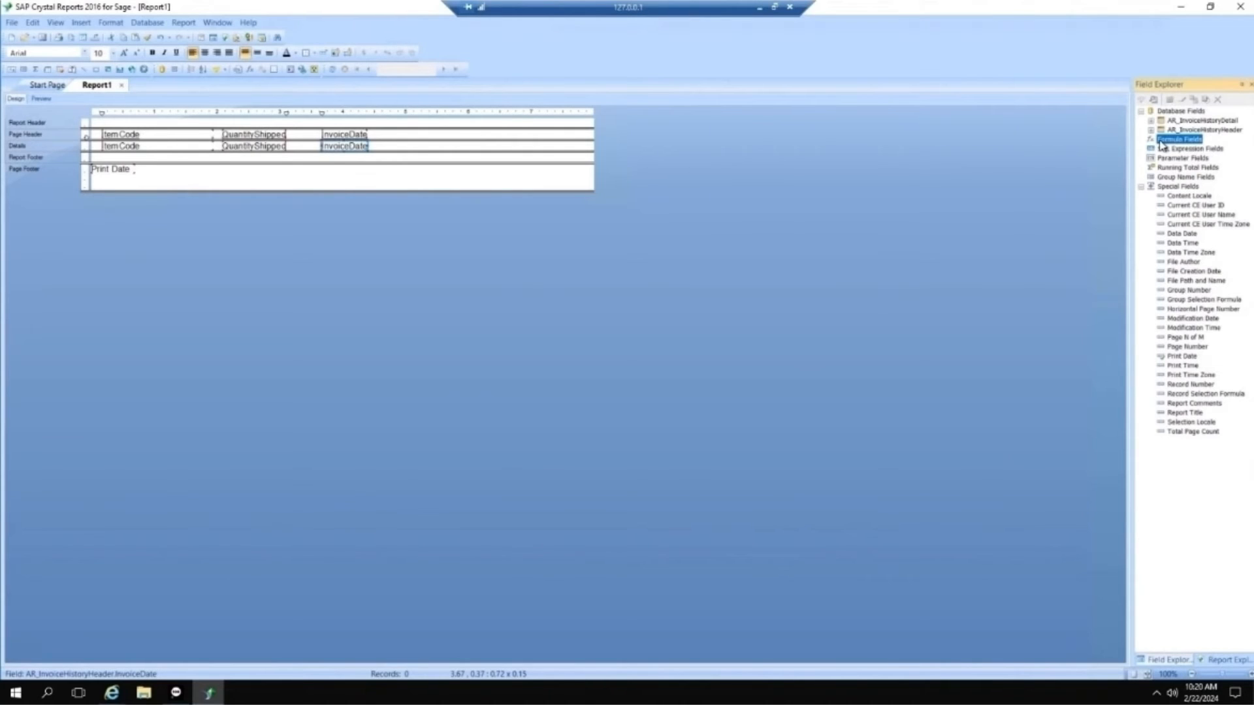
left_click(1170, 101)
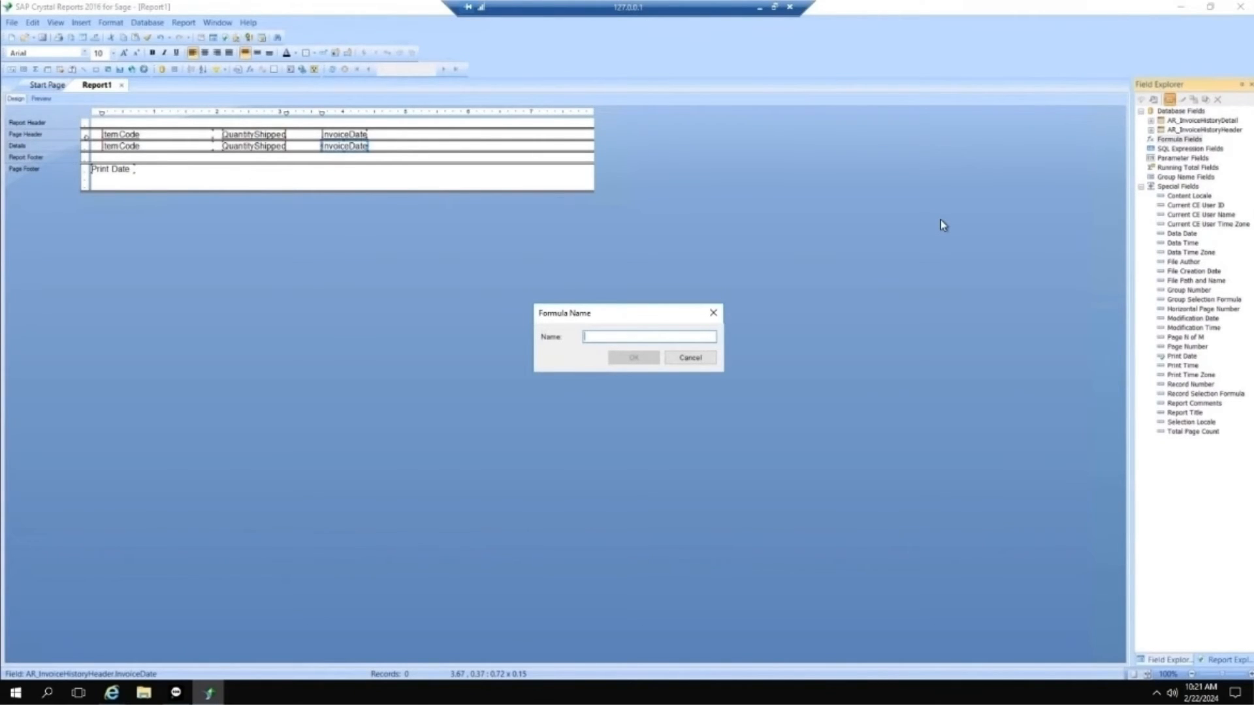
type("dol")
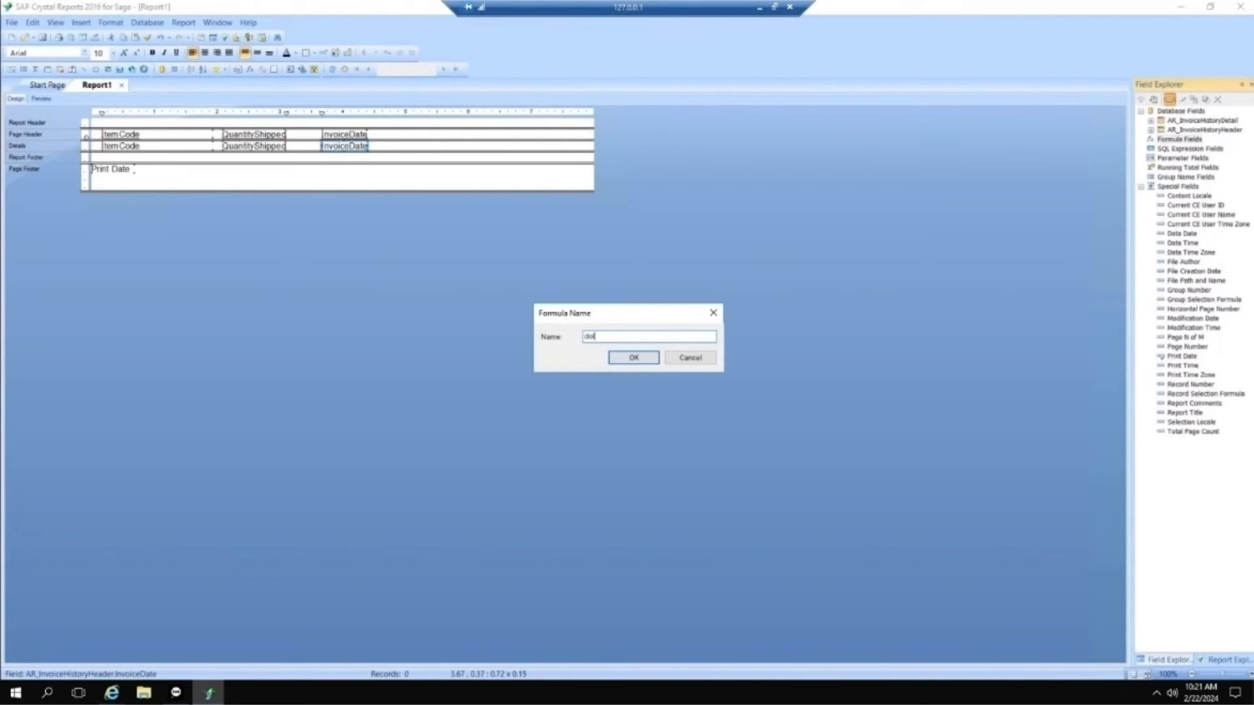
type("ars")
left_click(649, 358)
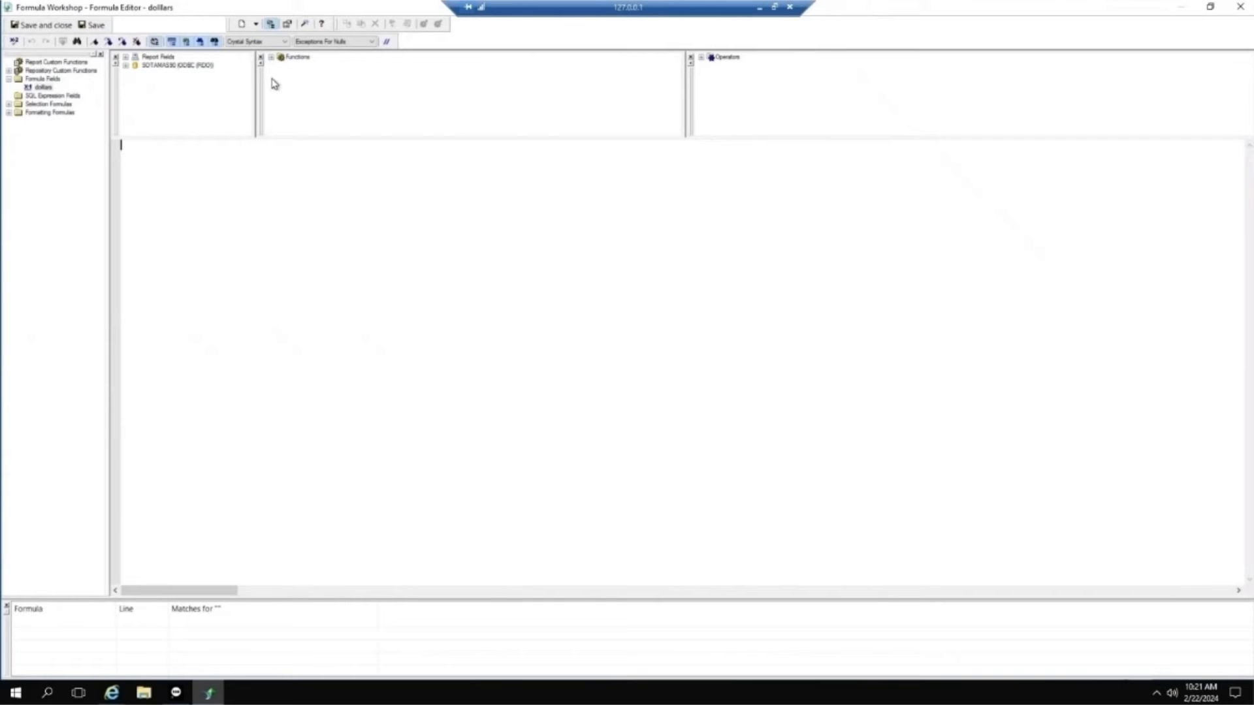
Step: Write the formula {AR_InvoiceHistoryDetail.QuantityShipped}*{AR_InvoiceHistoryDetail.UnitPrice} using the report's QuantityShipped field and the detail table's UnitPrice field
left_click(126, 58)
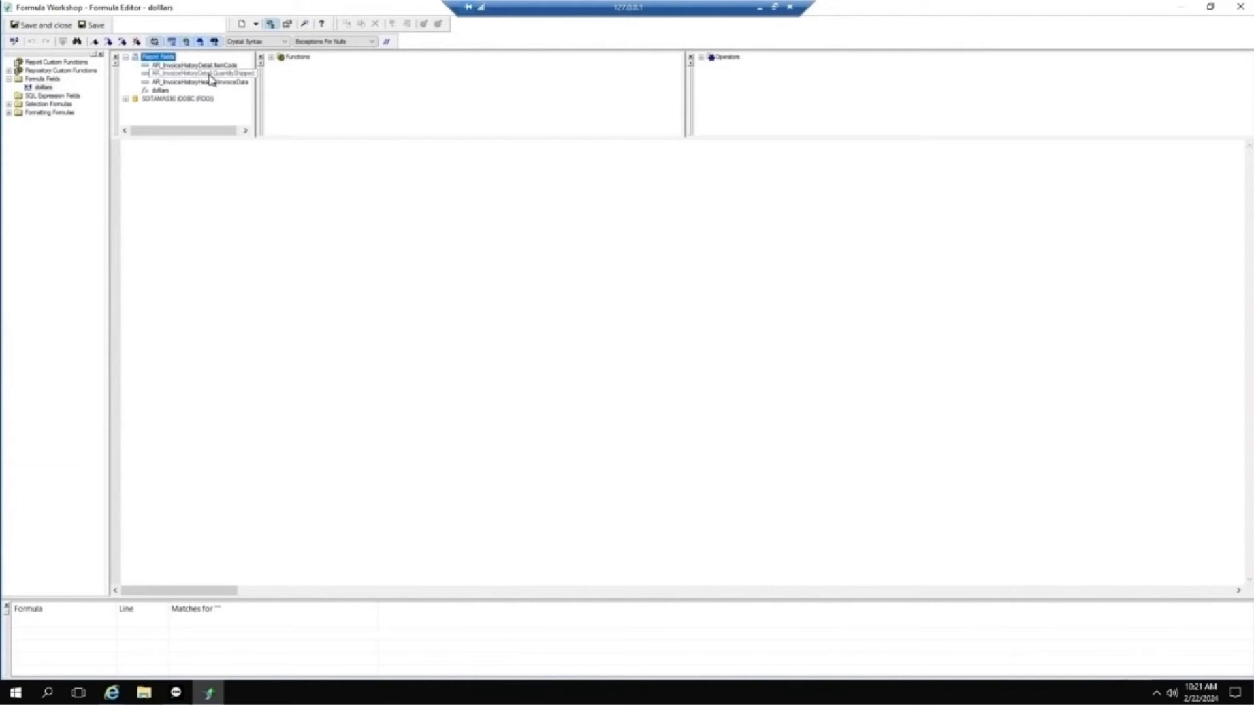
left_click_drag(210, 80, 133, 145)
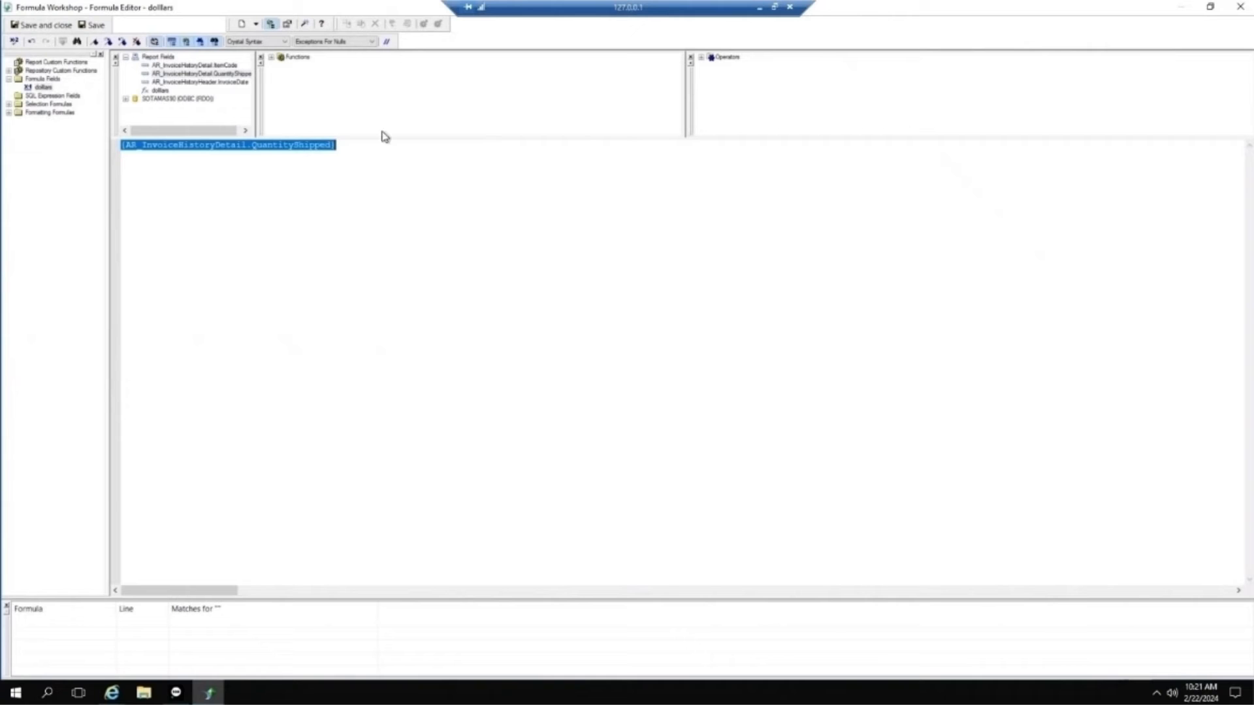
left_click(348, 145)
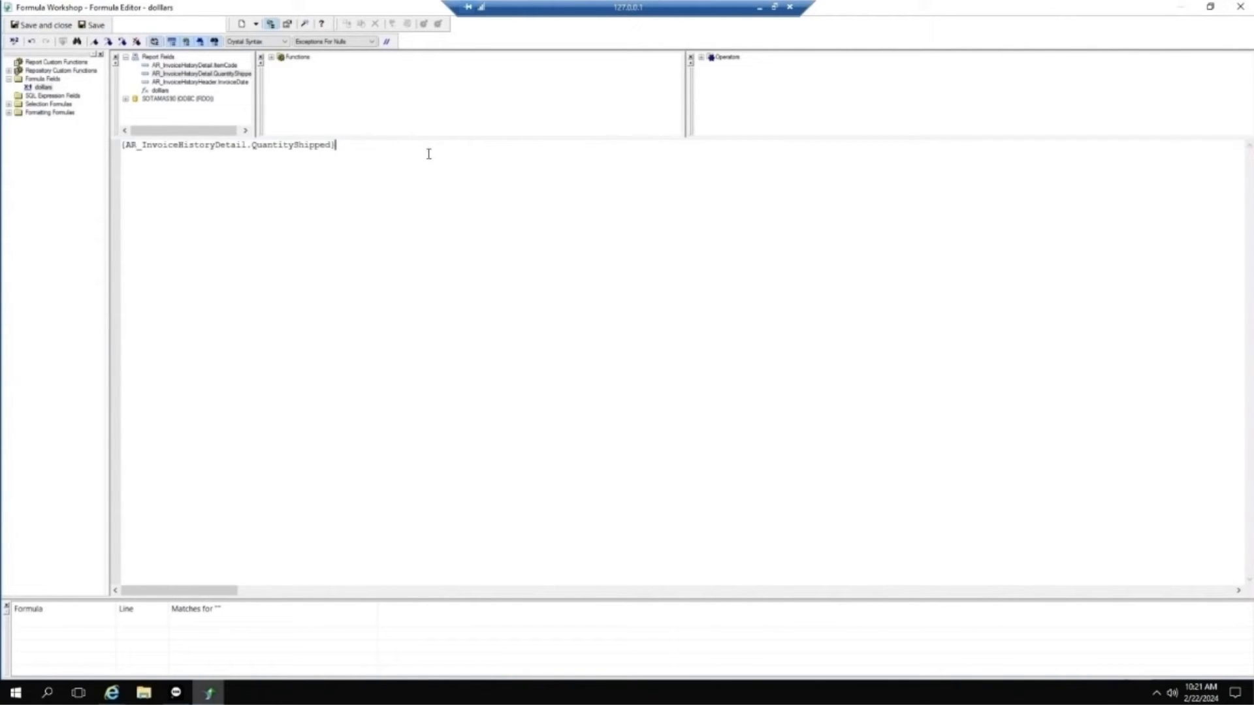
type("*")
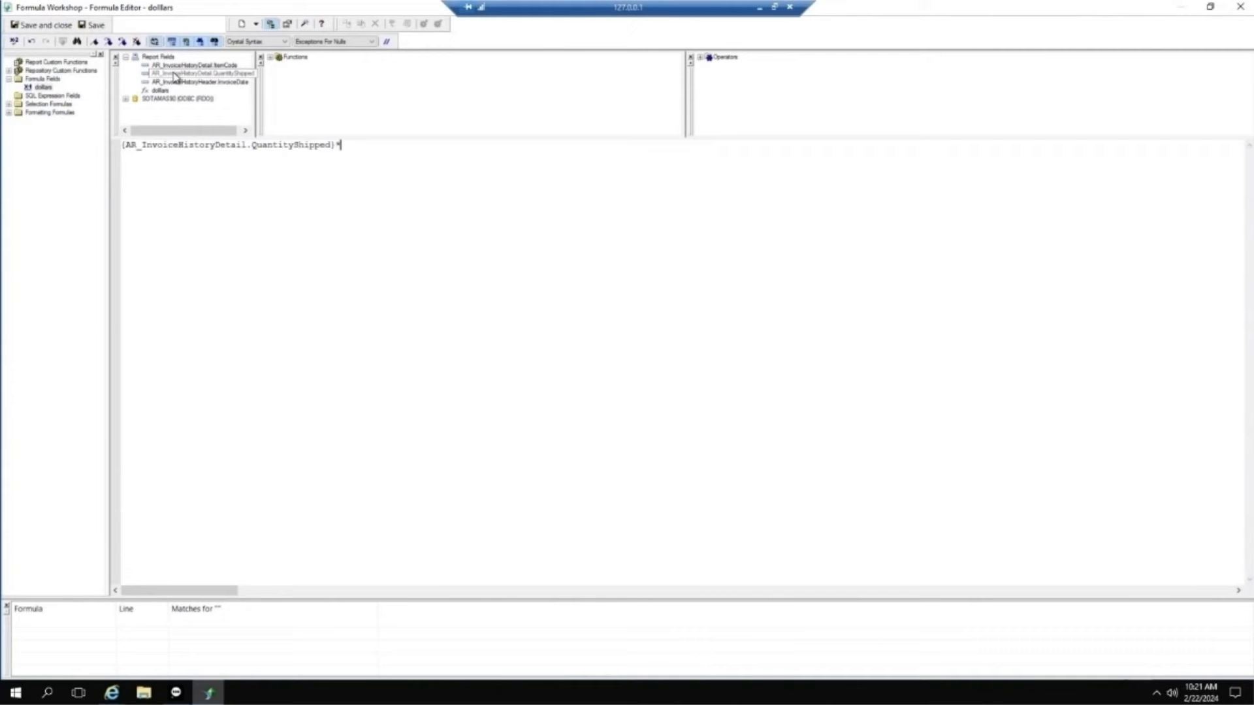
left_click(126, 99)
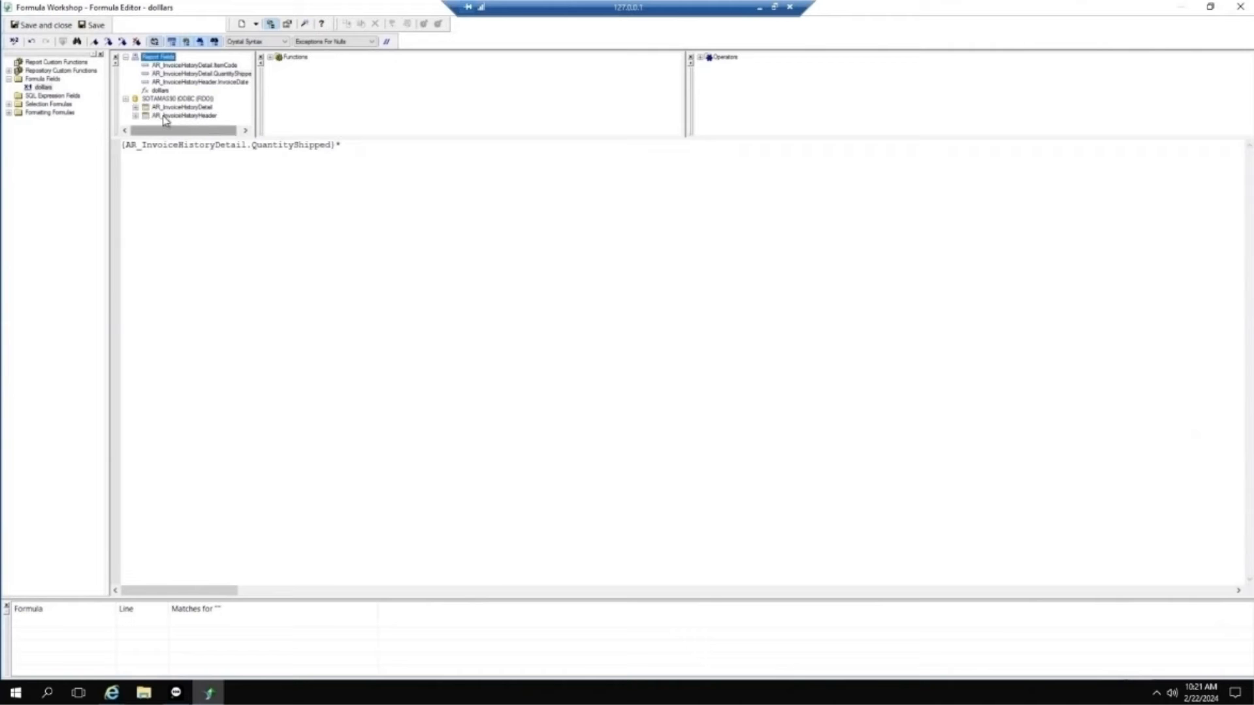
left_click(137, 108)
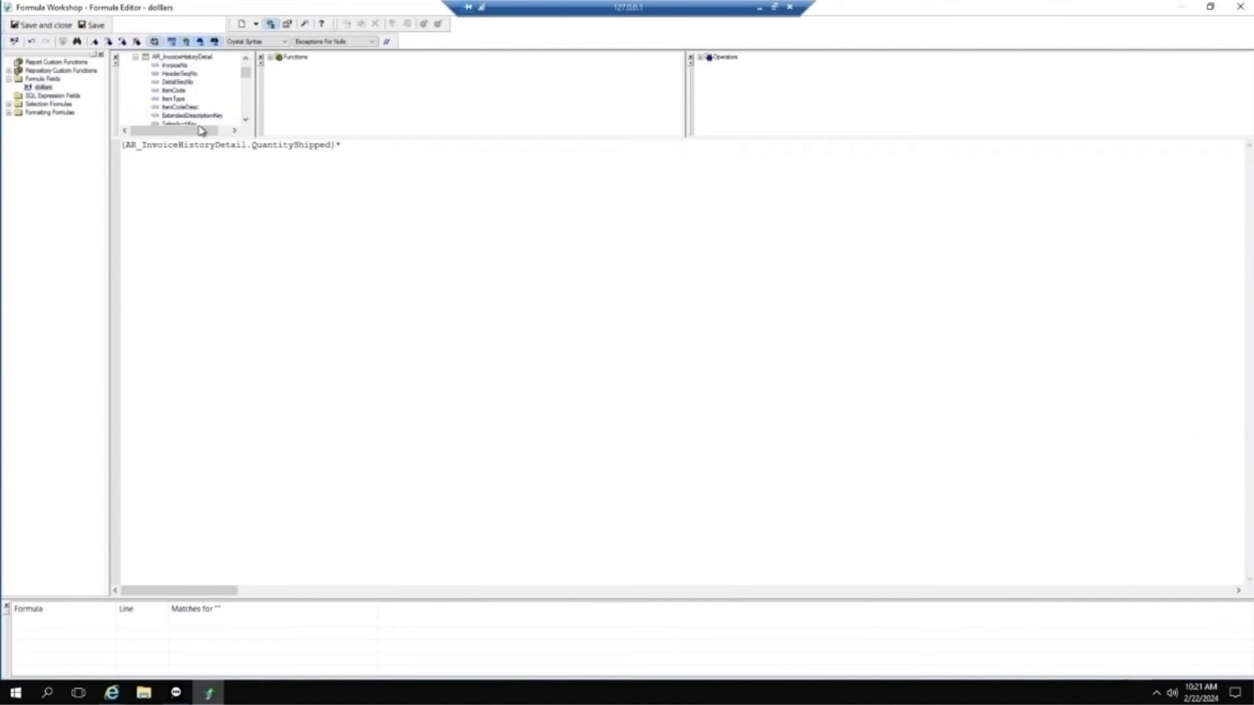
scroll(166, 82, "down", 3)
scroll(182, 83, "down", 2)
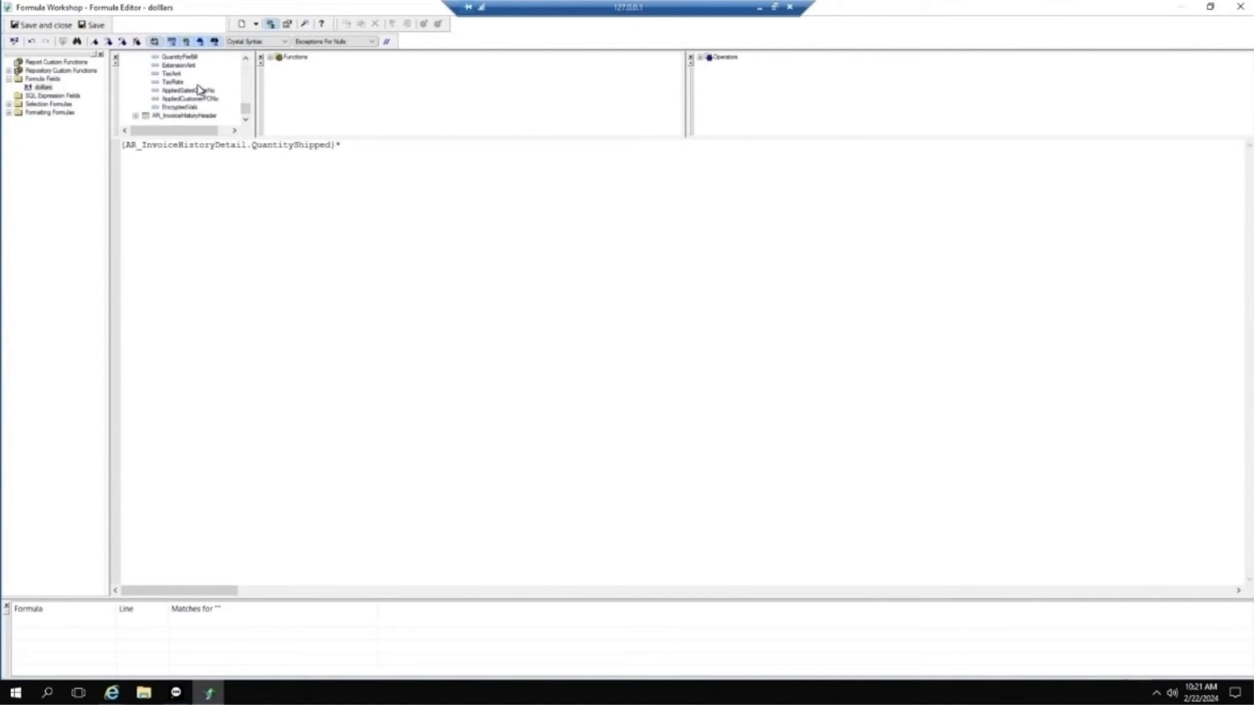
scroll(201, 92, "down", 1)
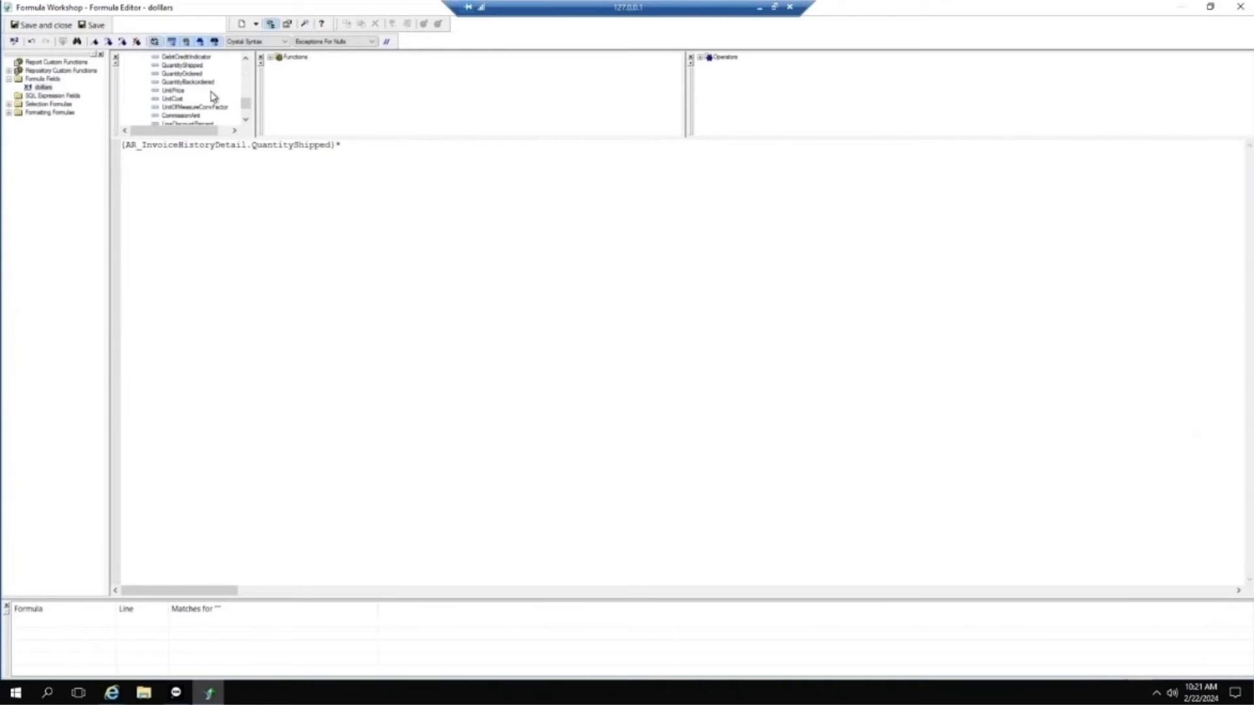
double_click(173, 90)
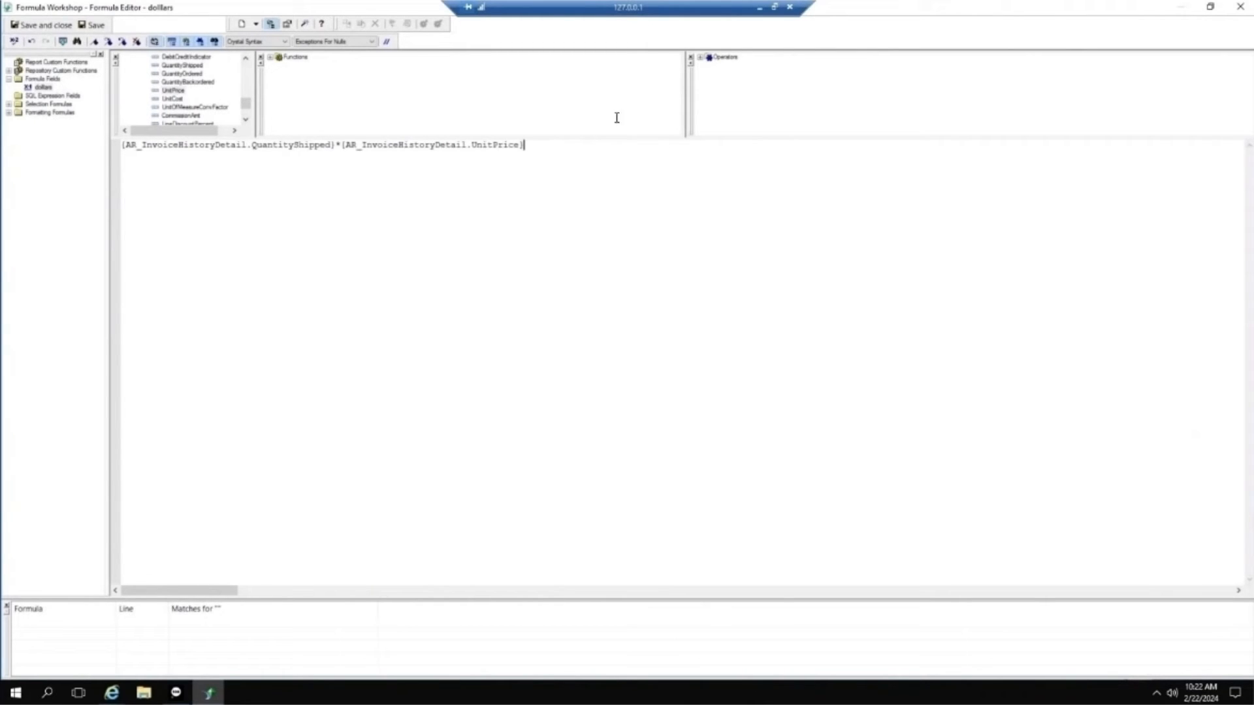
Step: Check the dollars formula for errors, save it, and close the Formula Editor
left_click(15, 46)
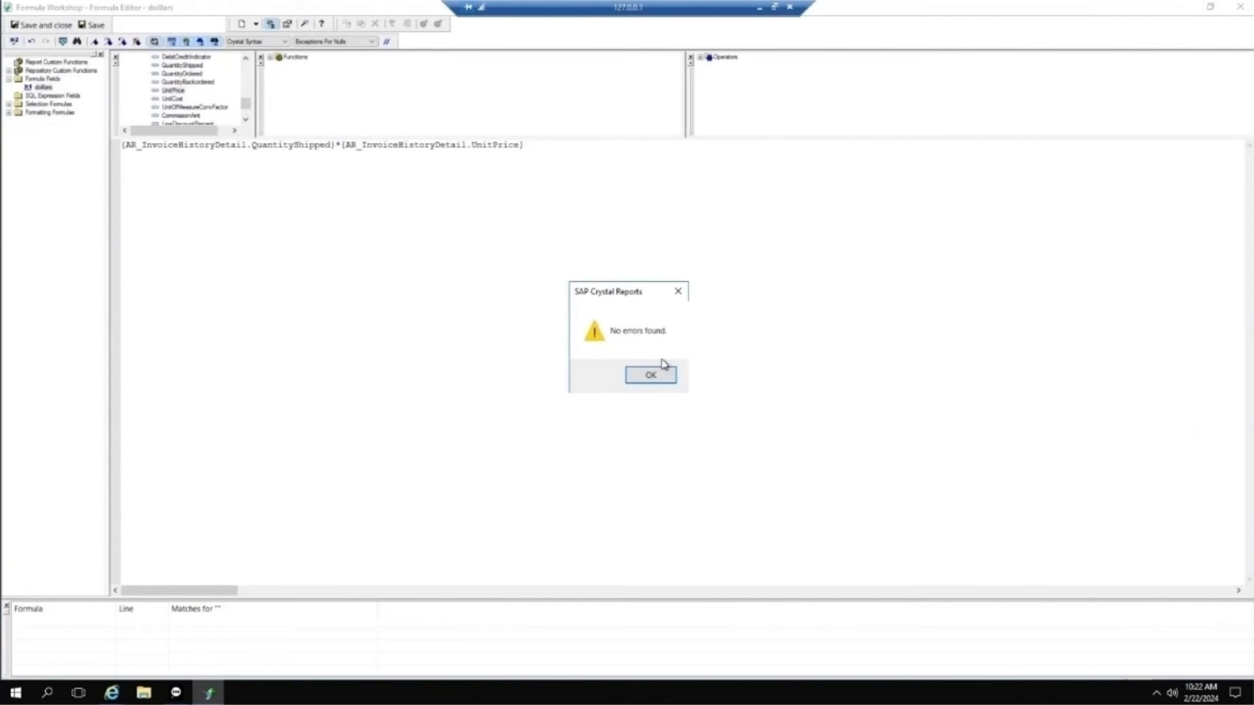
left_click(655, 378)
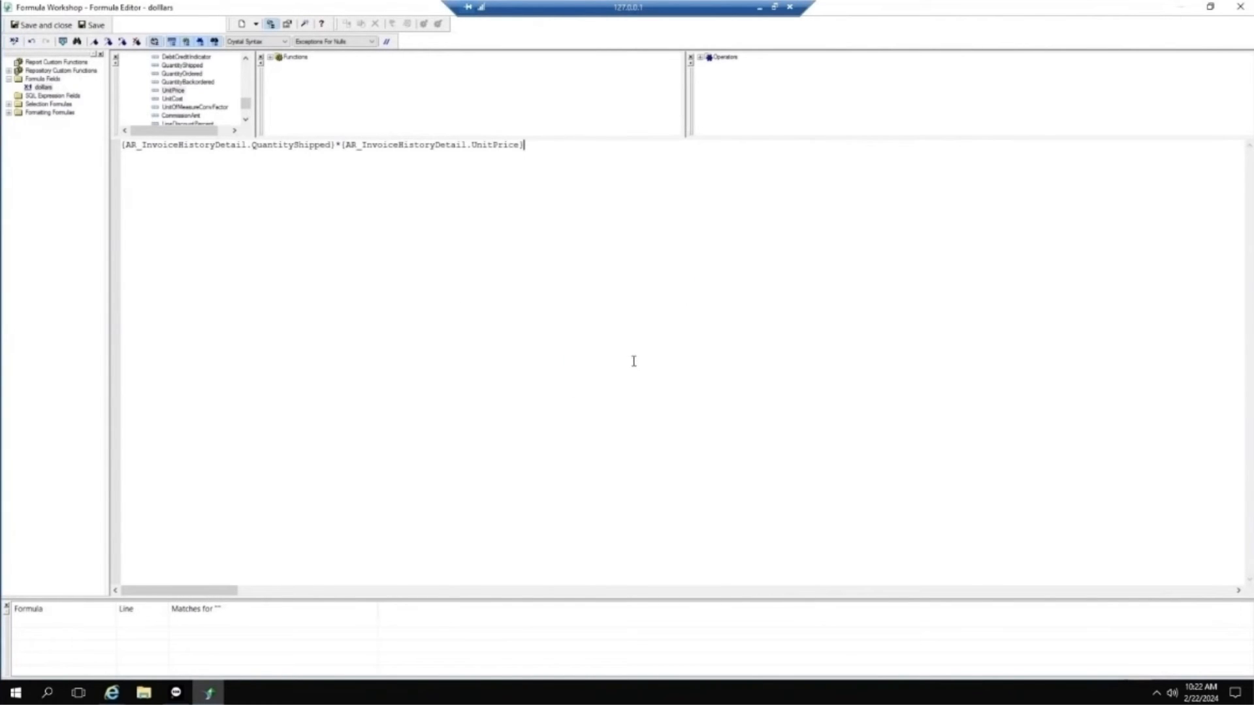
left_click(45, 26)
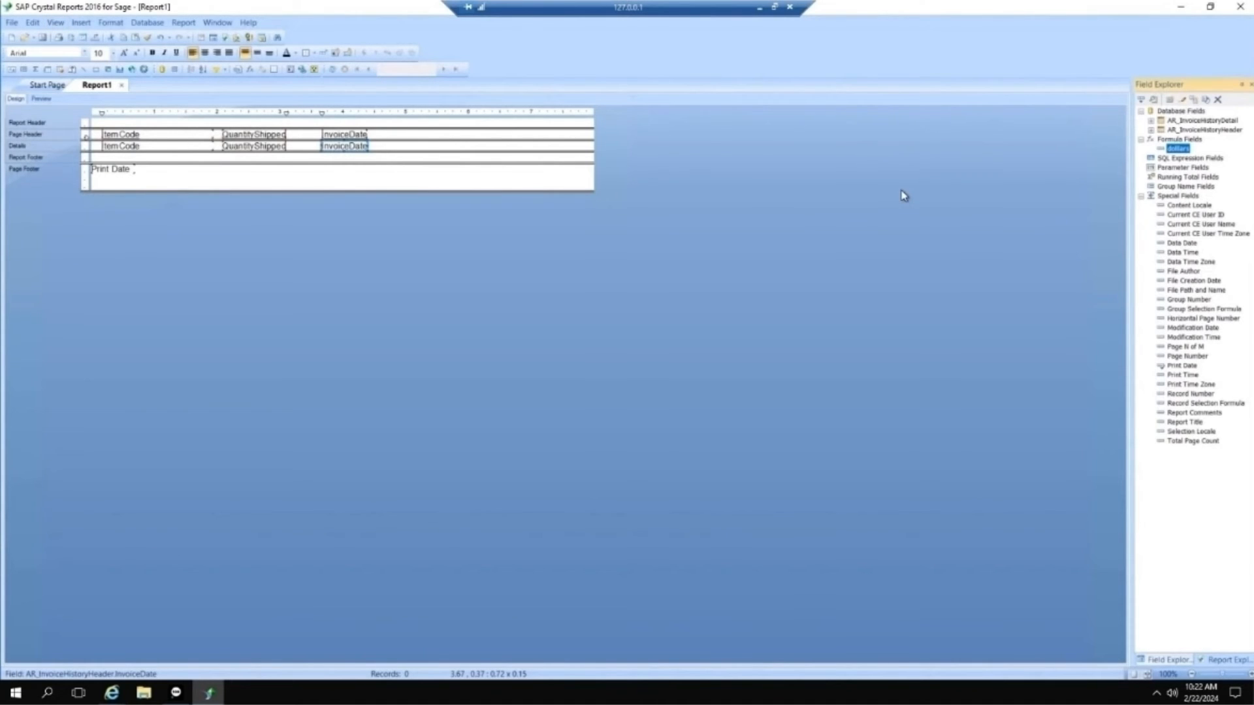
Step: Place the dollars formula field after InvoiceDate in the Details section and preview the report
left_click_drag(1181, 152, 400, 145)
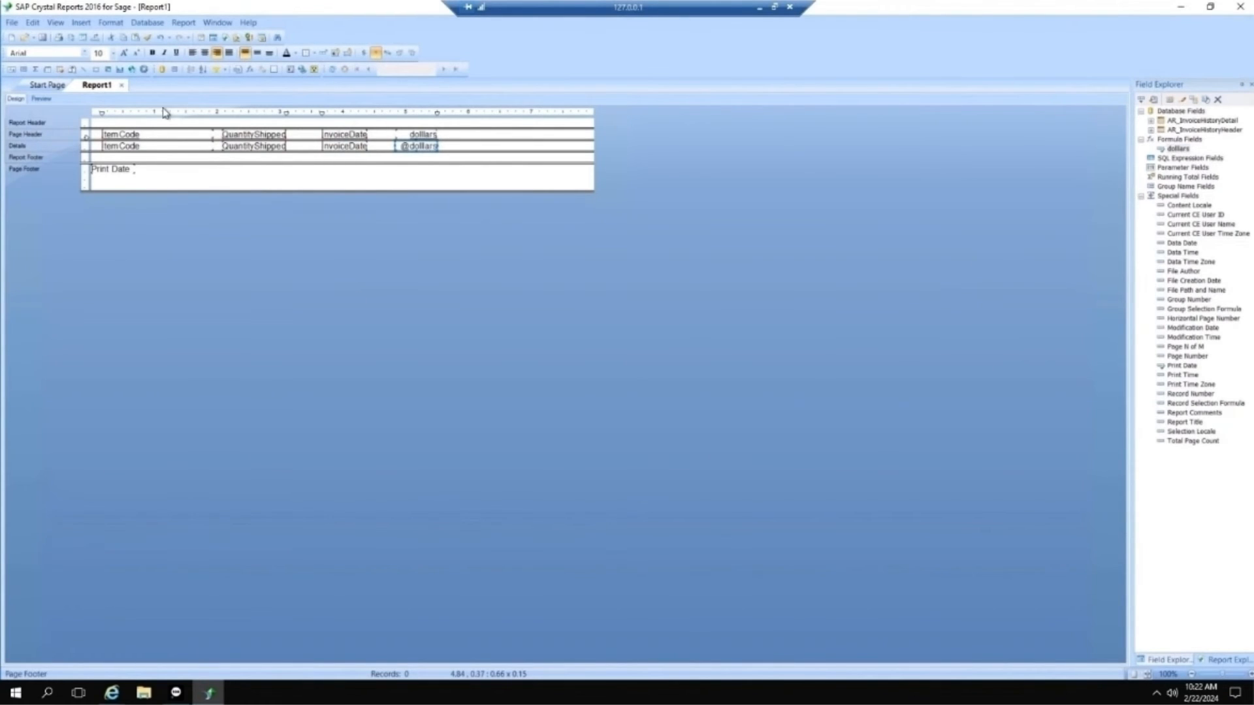
left_click(51, 100)
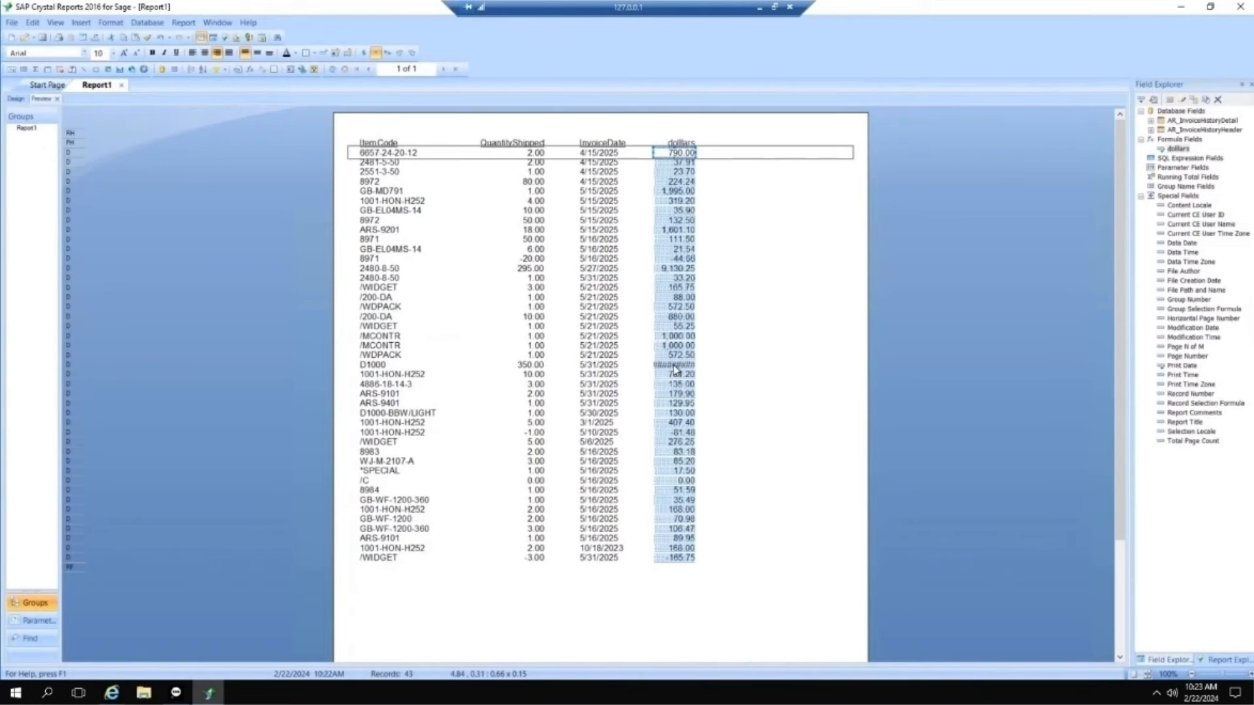
Step: In Design view, widen the dollars formula field in the Details section to about 0.99 inches and preview the report
left_click(17, 98)
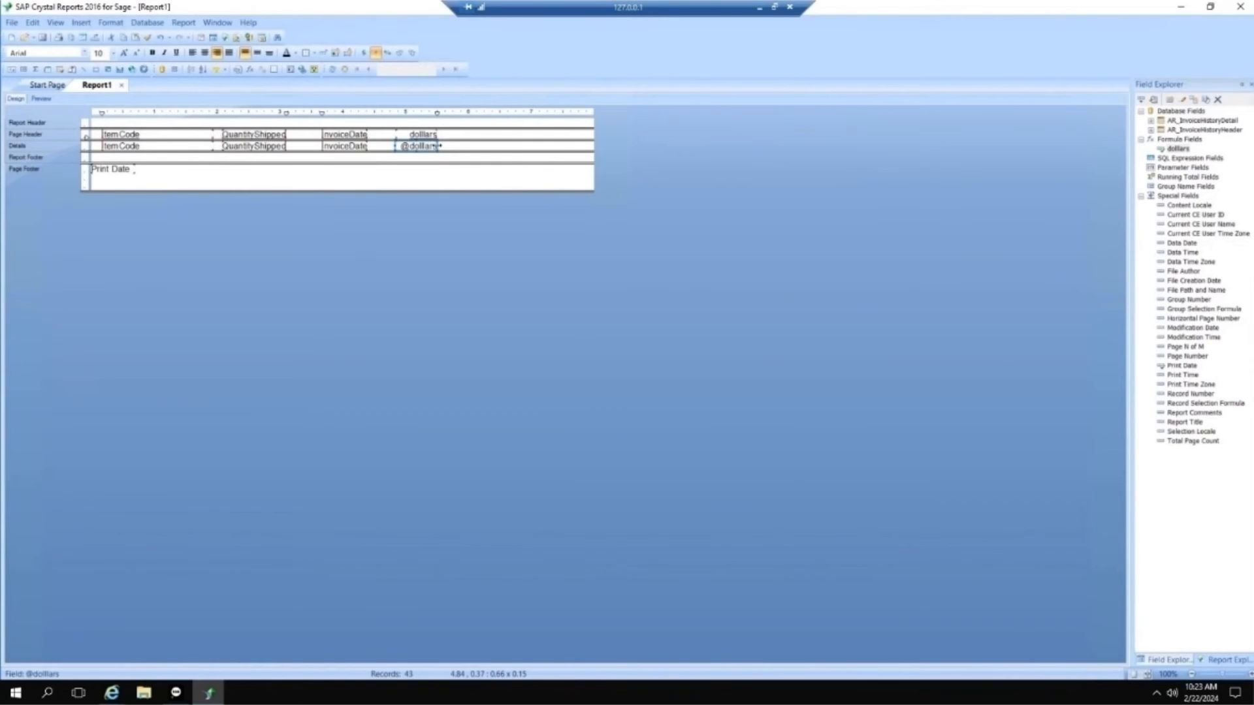
left_click_drag(436, 145, 459, 146)
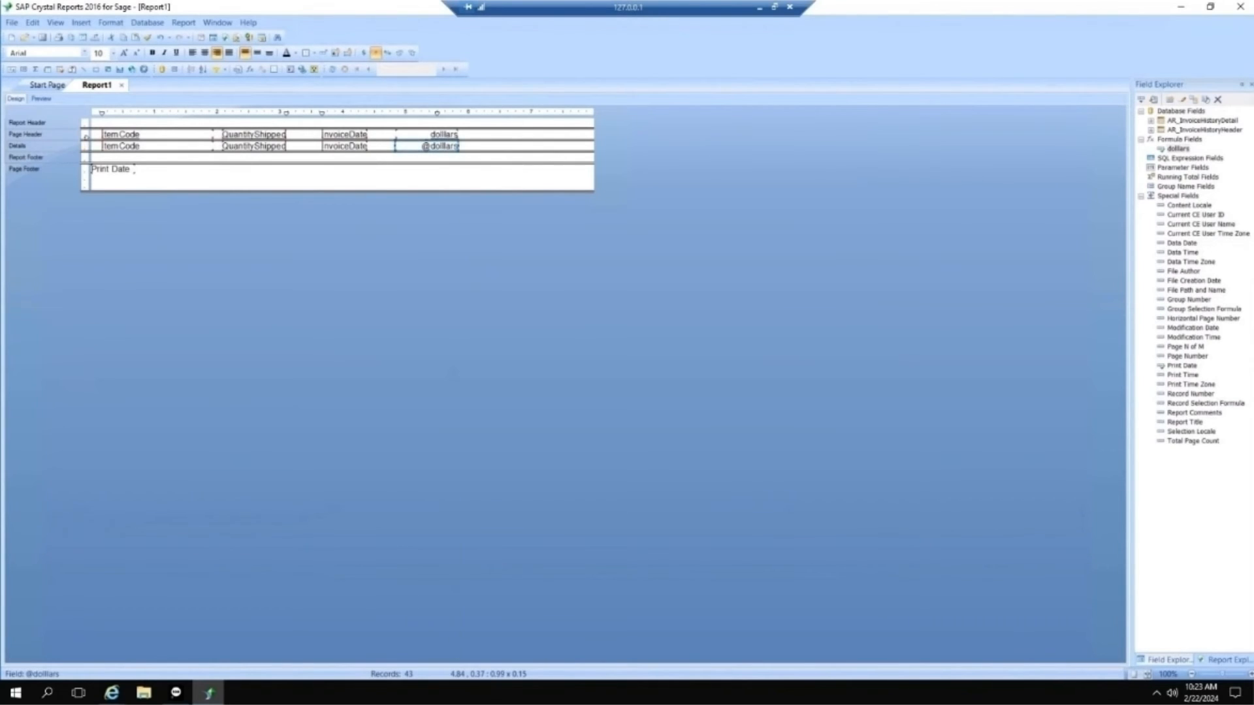
left_click(42, 99)
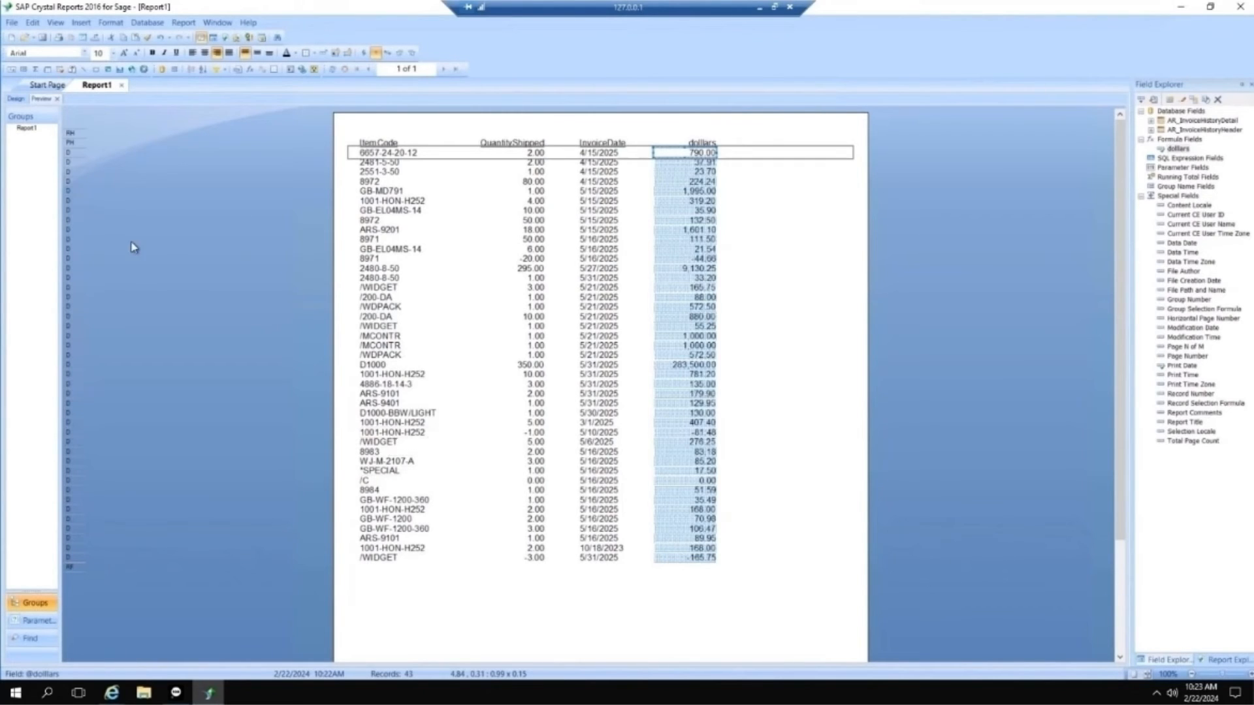
Step: In Design view, insert a group on AR_InvoiceHistoryDetail.ItemCode in ascending order and preview the report
left_click(16, 101)
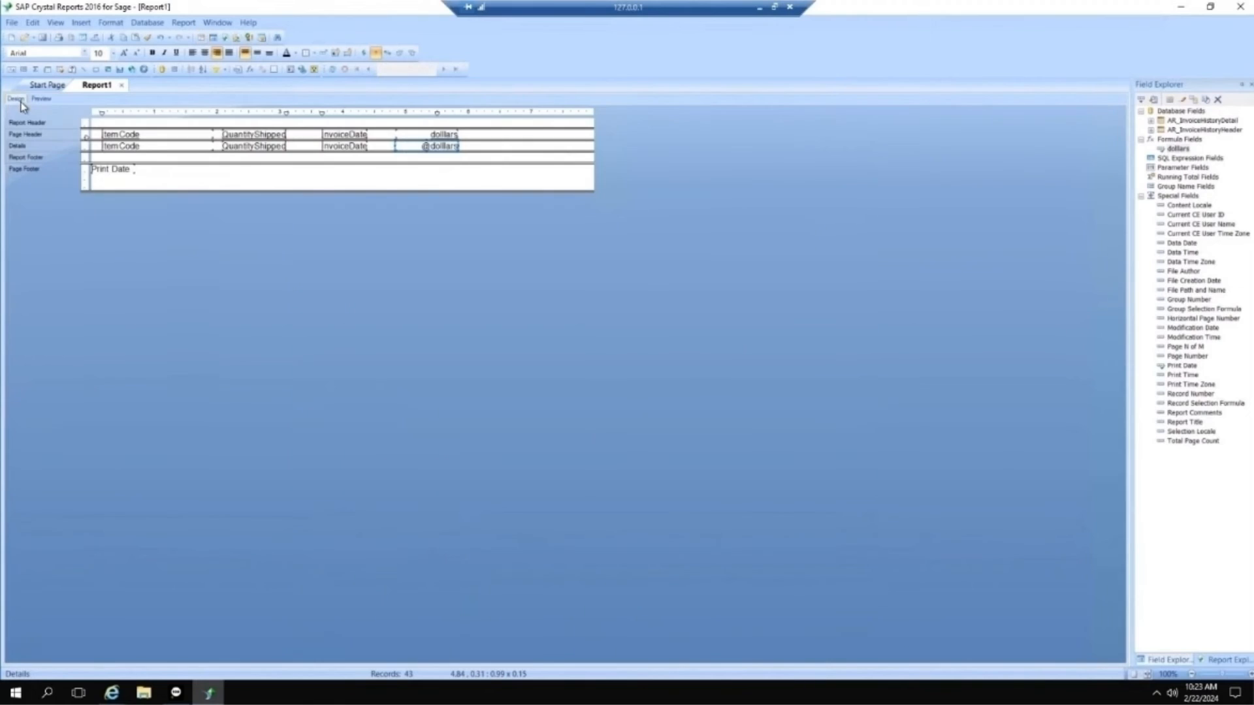
left_click(139, 148)
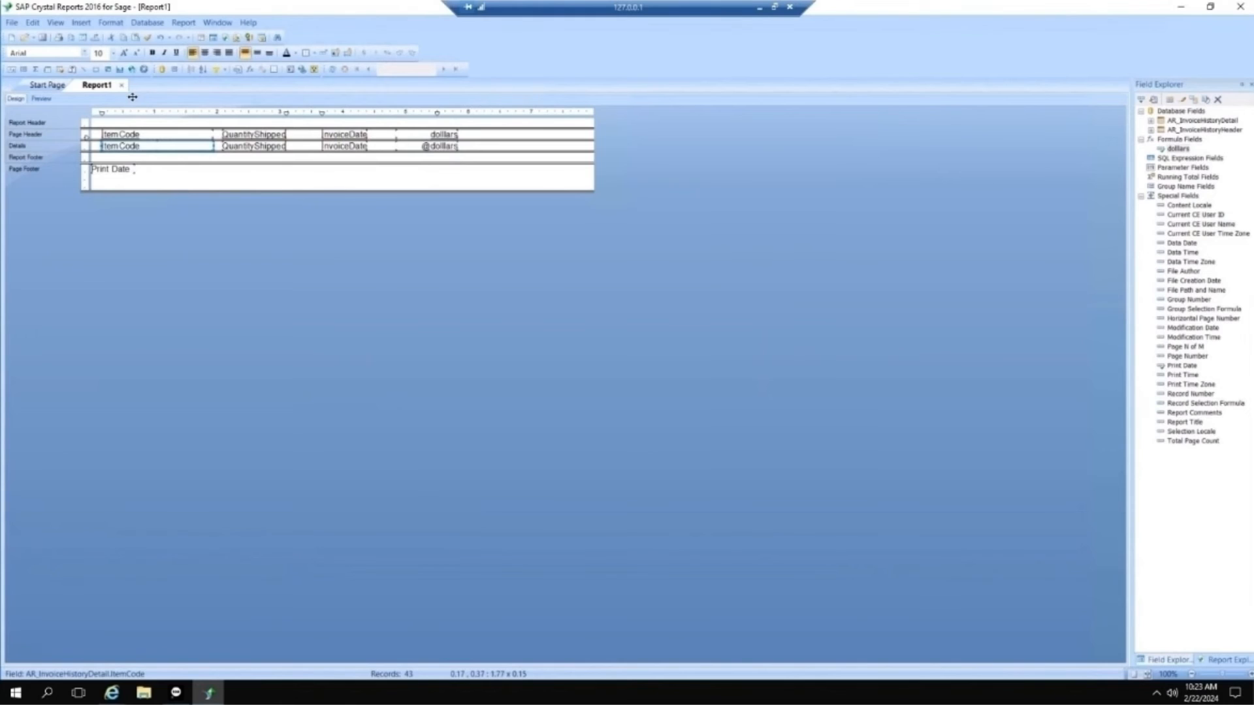
left_click(81, 23)
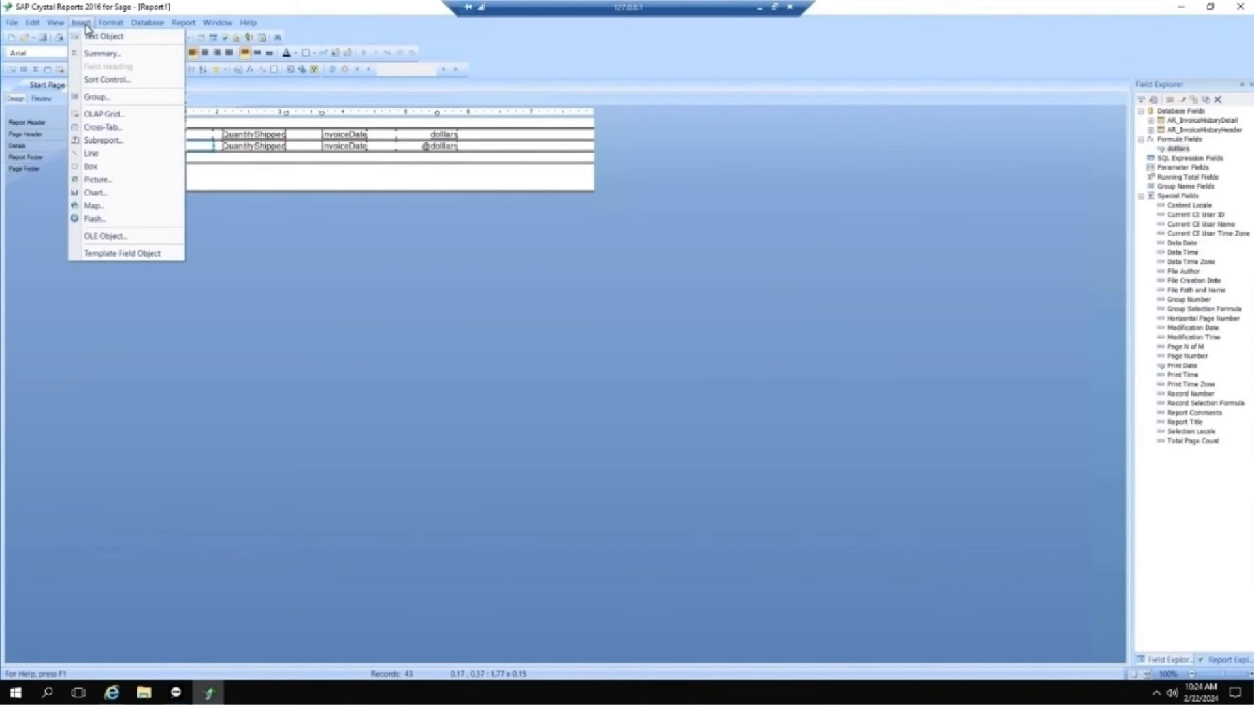
left_click(97, 98)
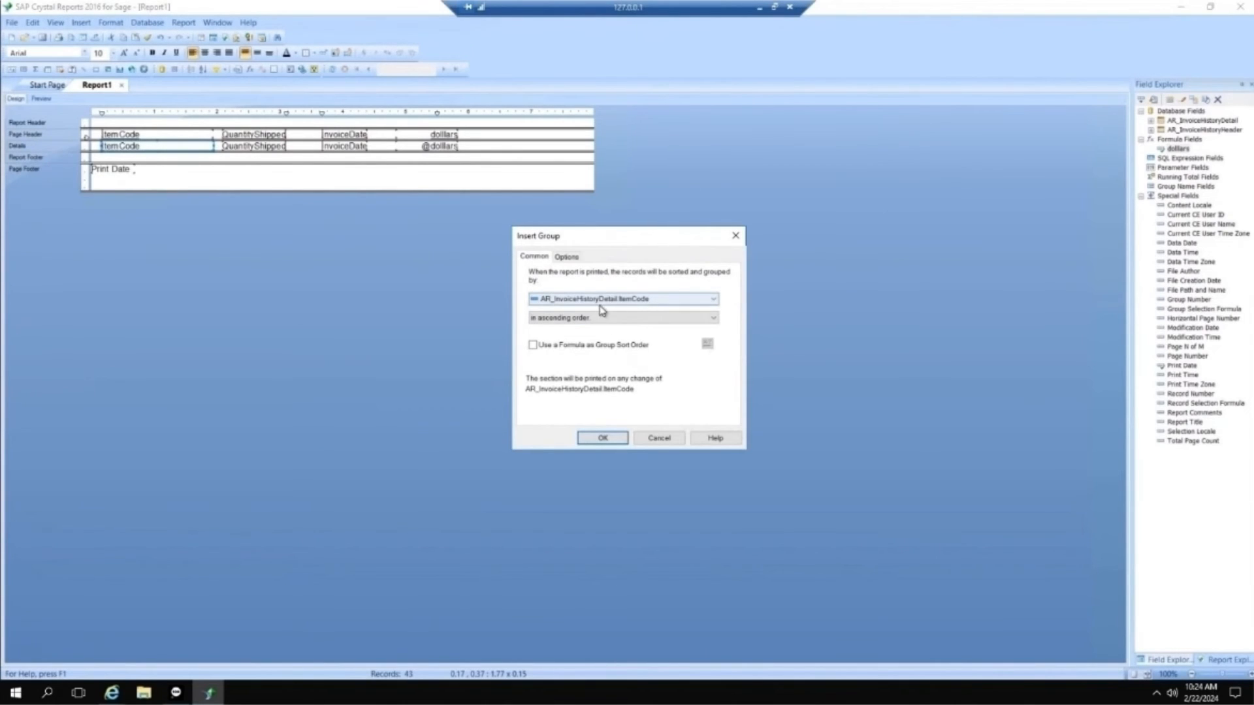
left_click(712, 320)
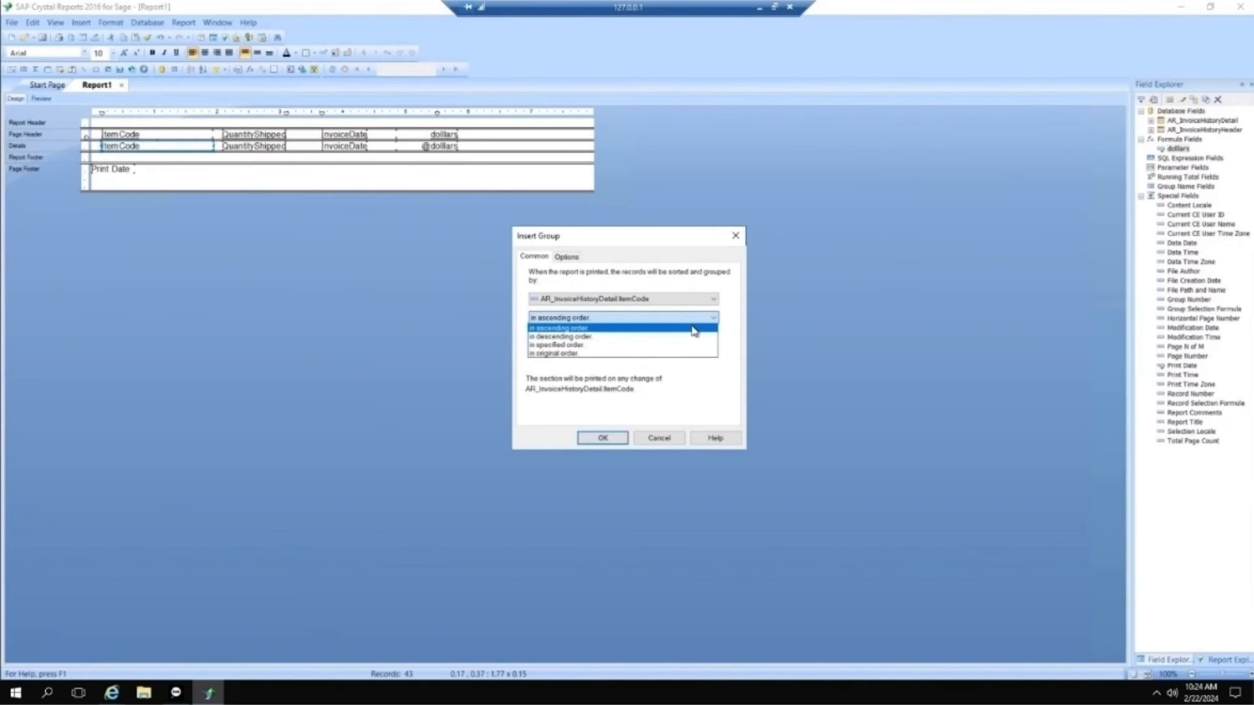
left_click(696, 330)
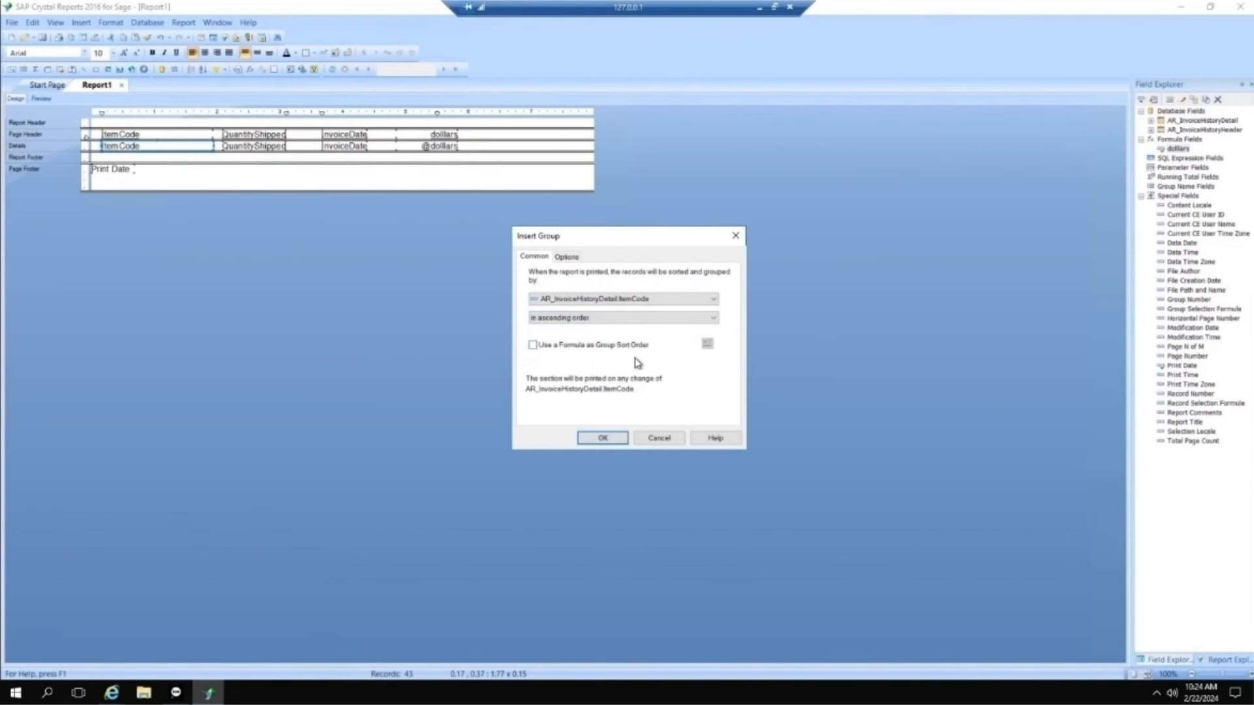
left_click(621, 438)
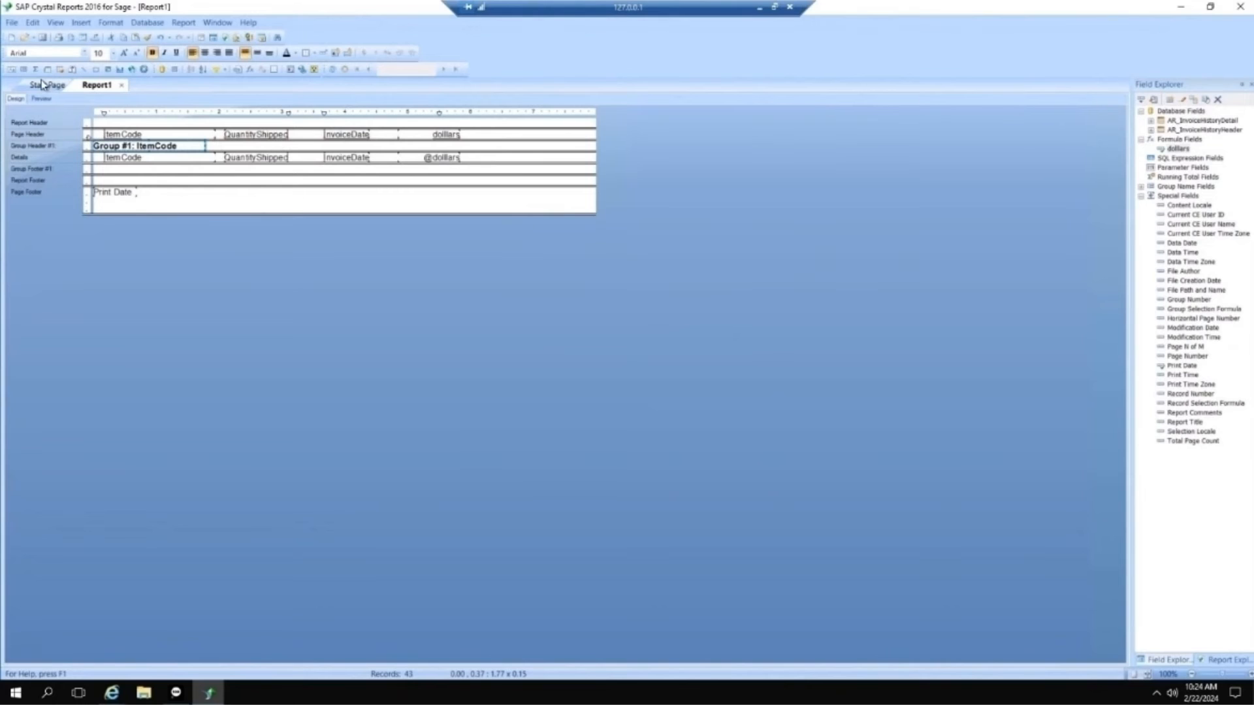
left_click(41, 98)
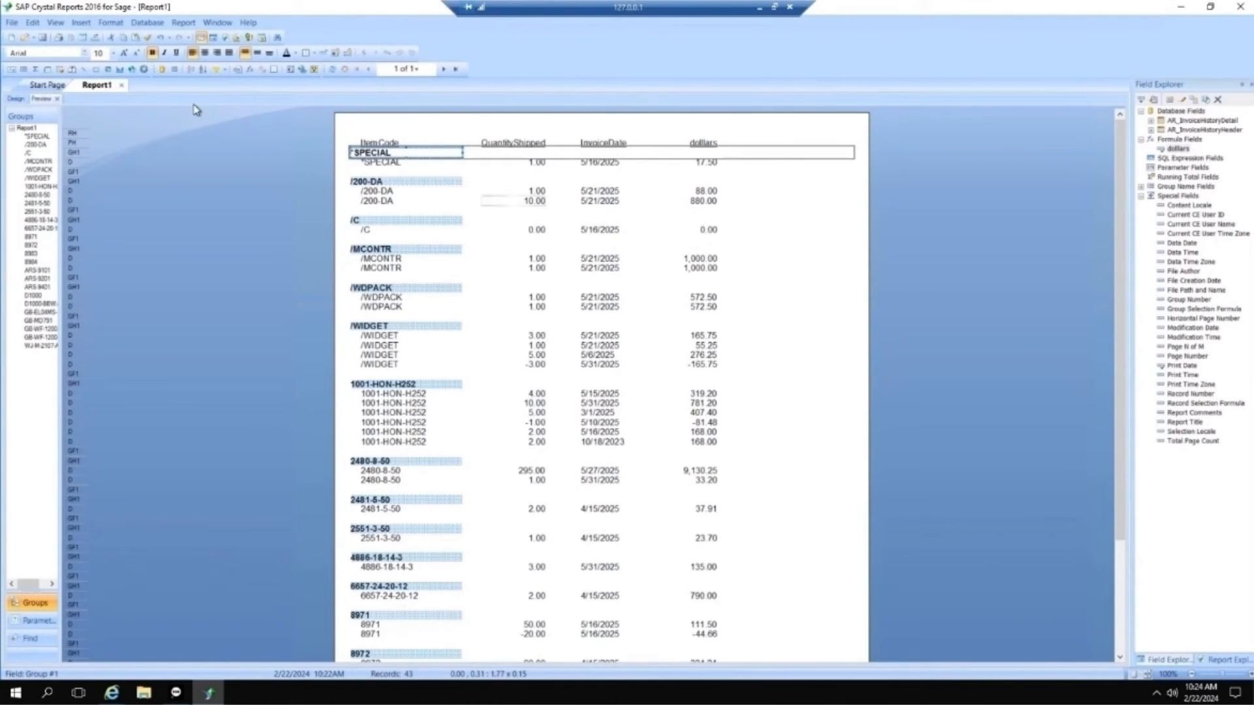
Step: In Design view, insert a Sum summary of QuantityShipped located at Group #1 (ItemCode) and preview the report
left_click(15, 98)
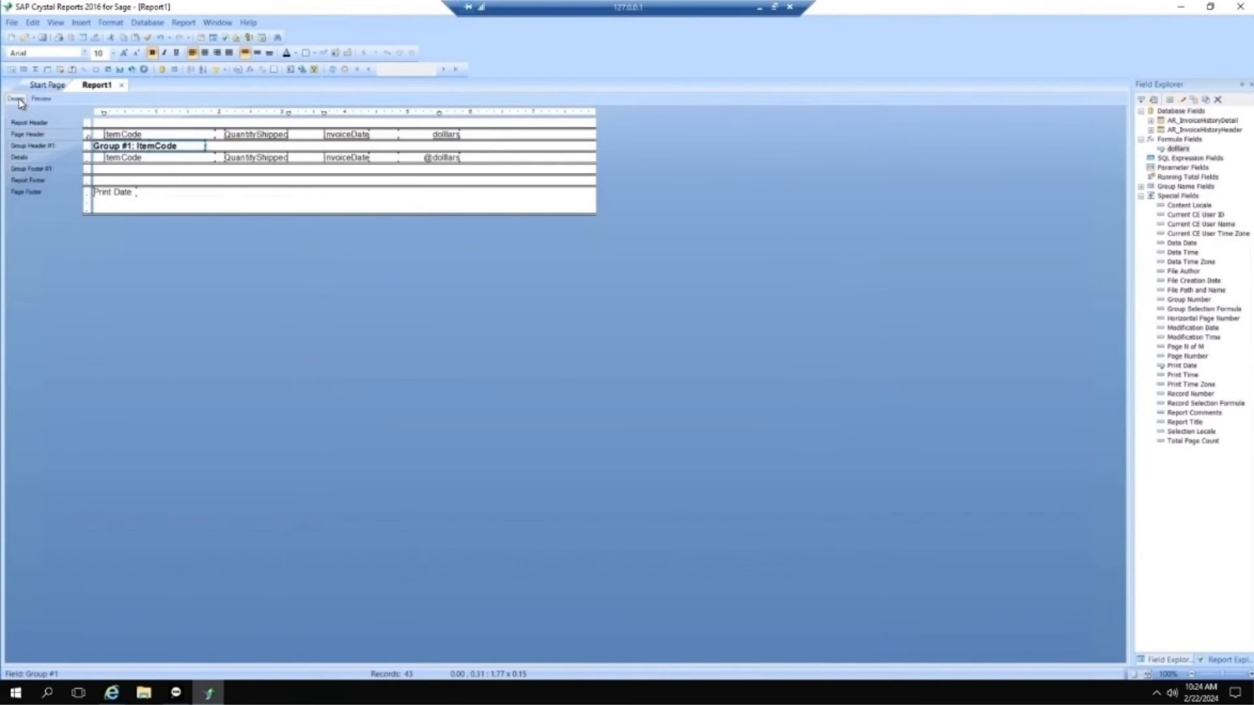
left_click(261, 158)
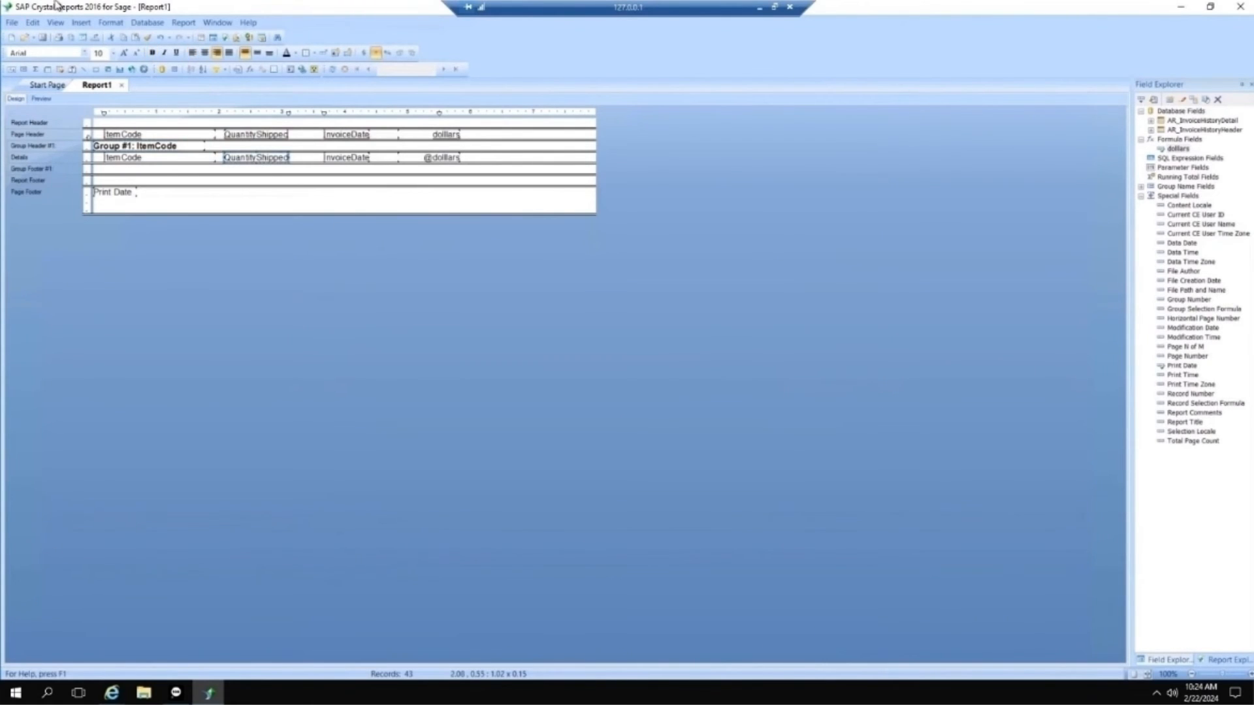
left_click(81, 22)
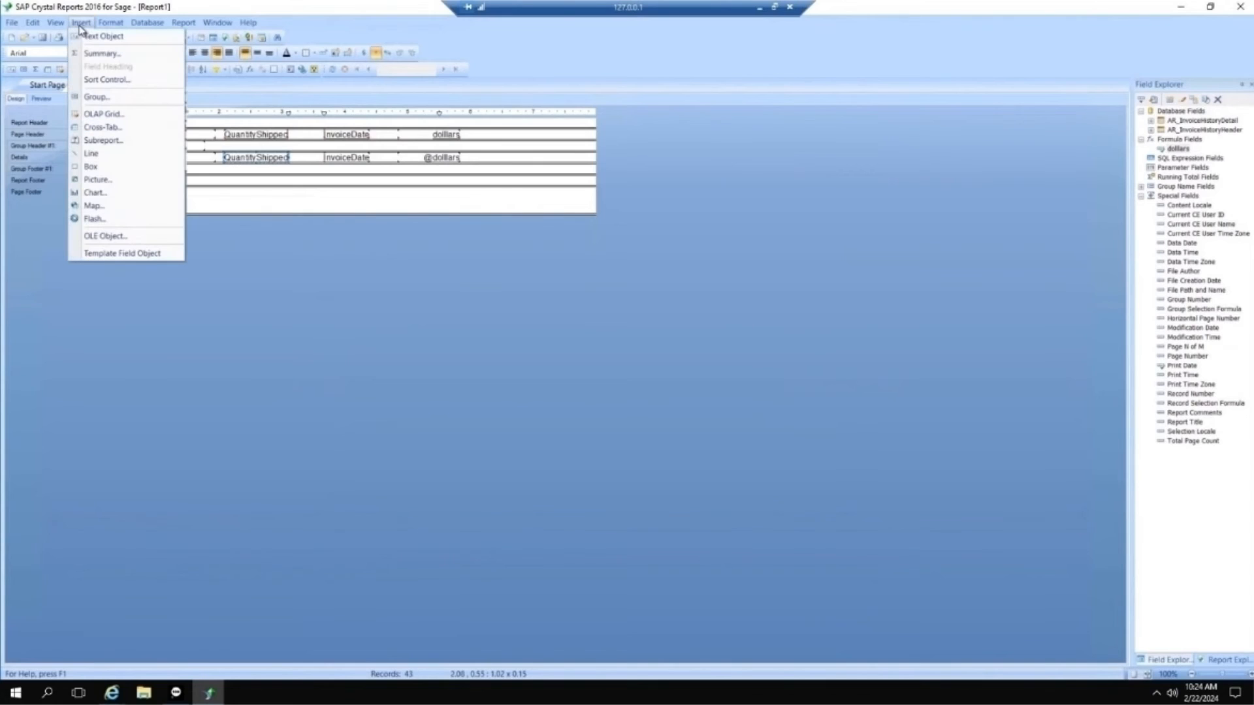
left_click(101, 55)
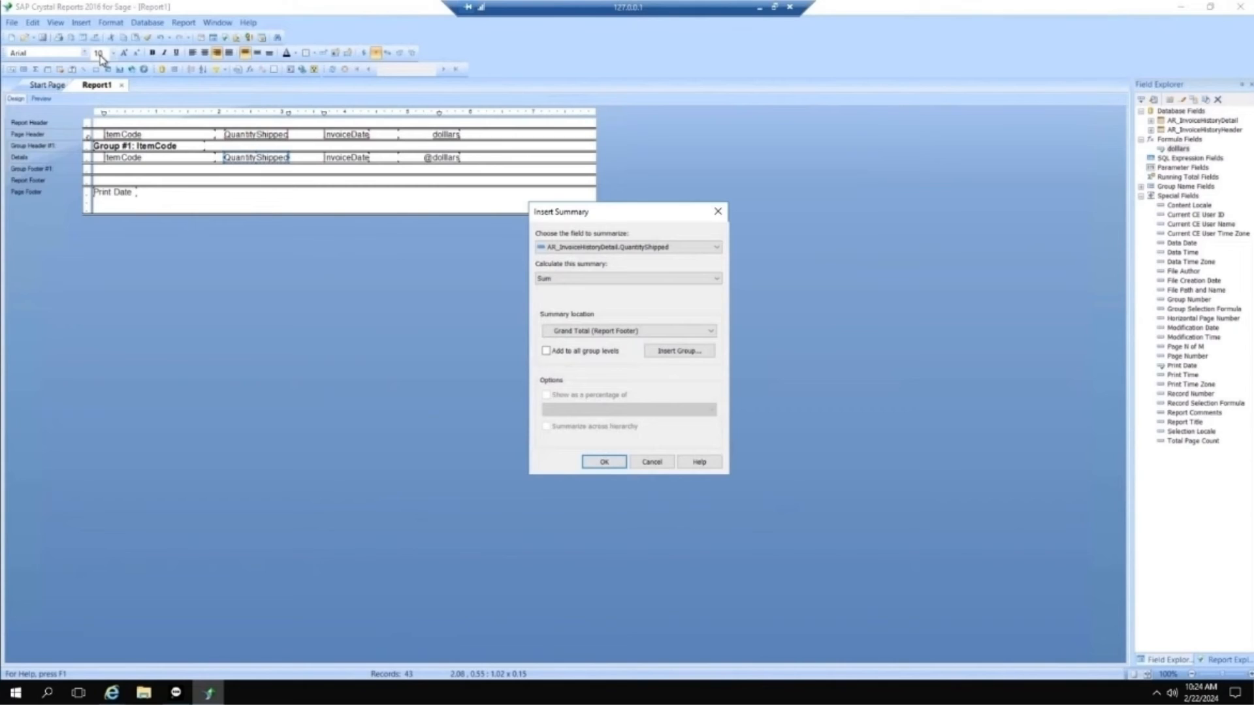
left_click(713, 332)
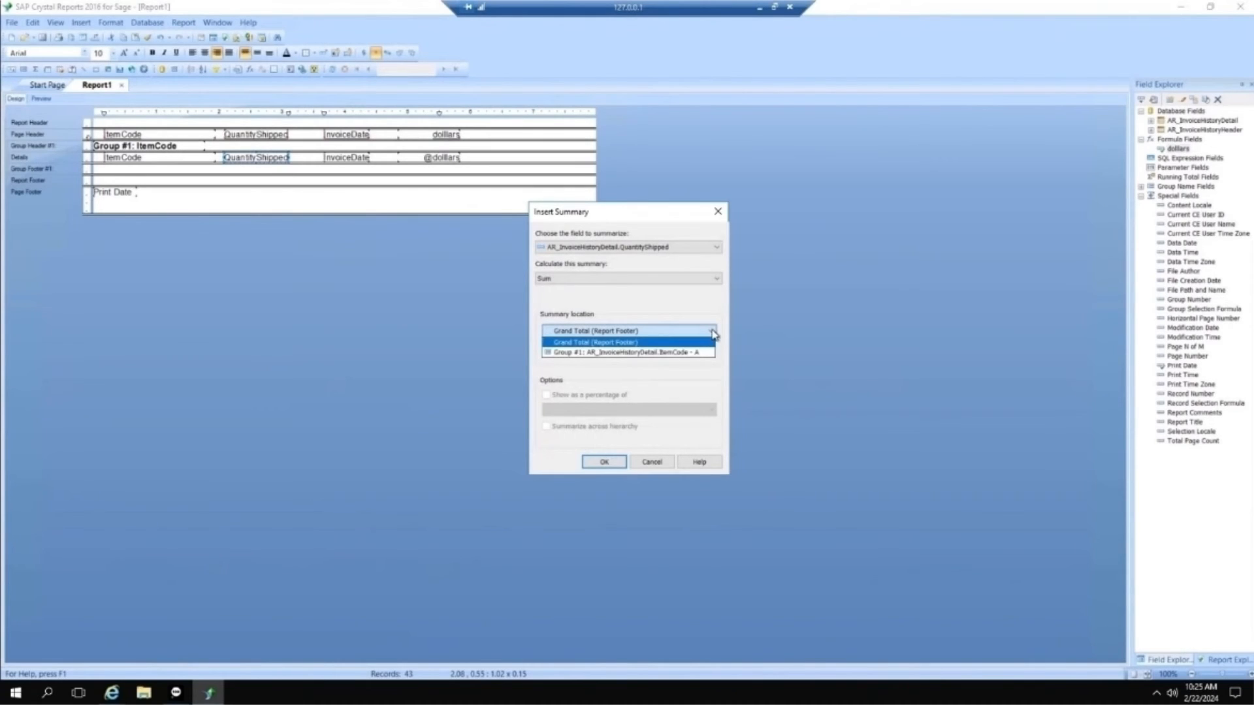
left_click(635, 354)
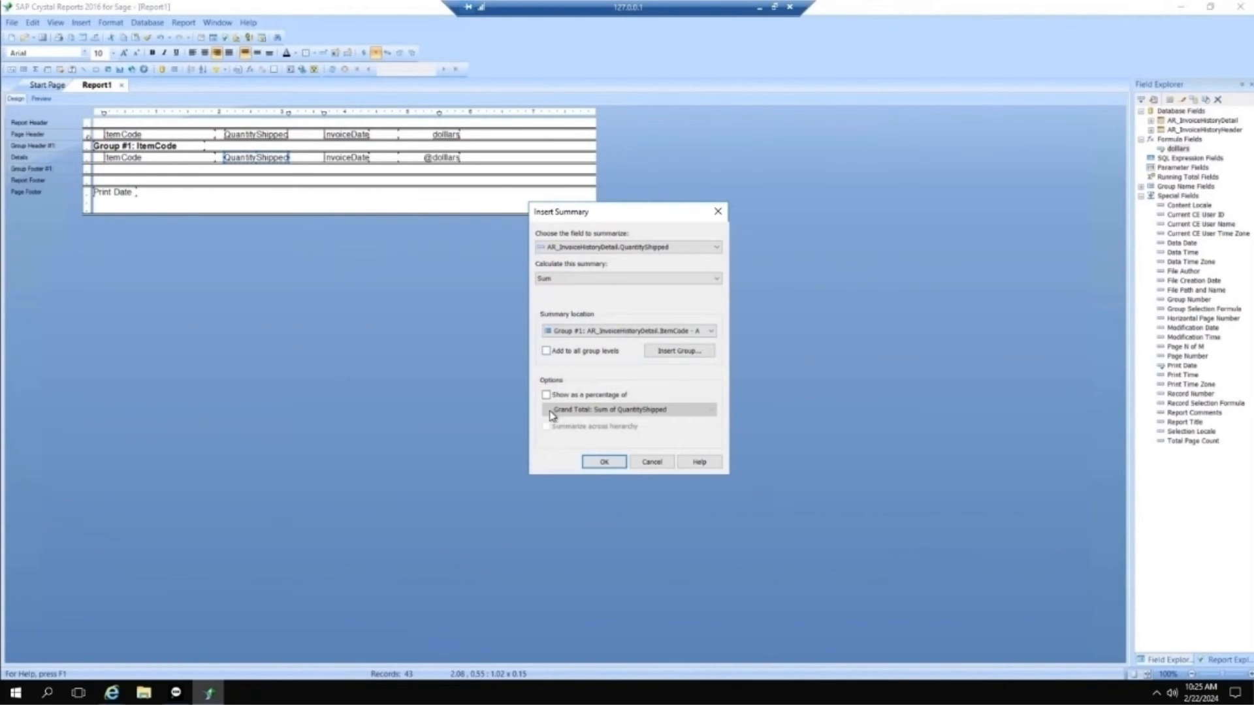
left_click(599, 463)
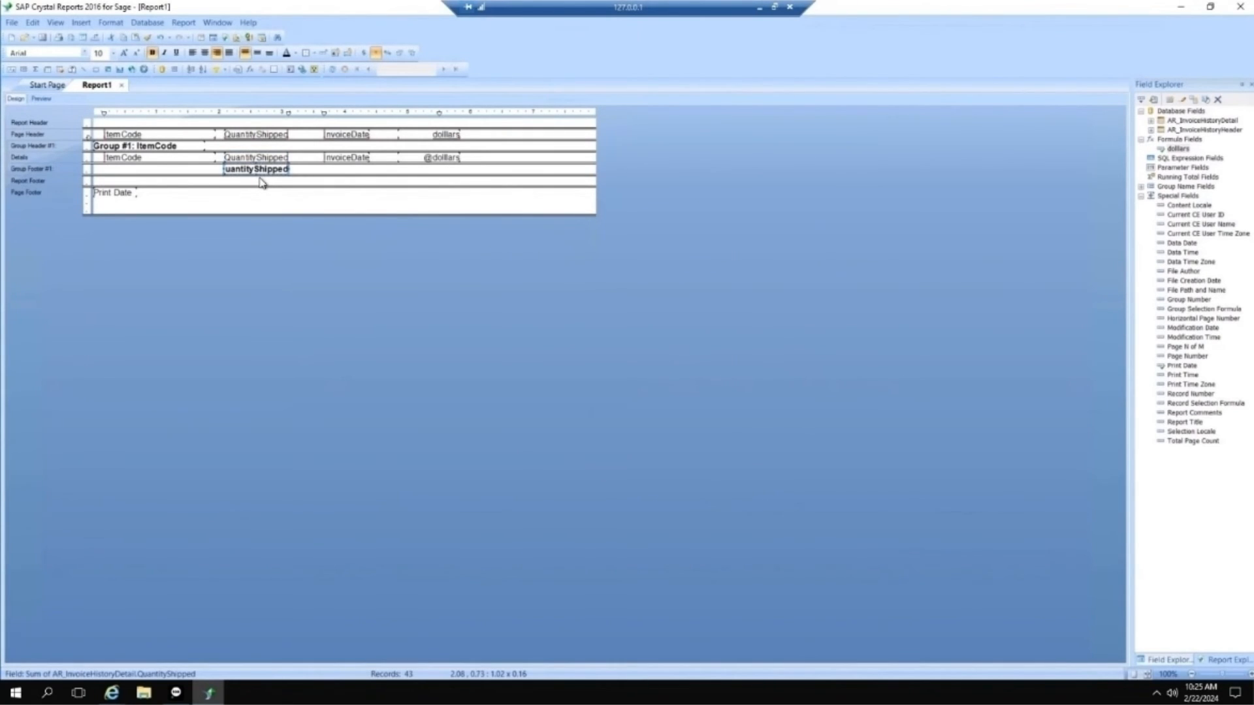
left_click(42, 98)
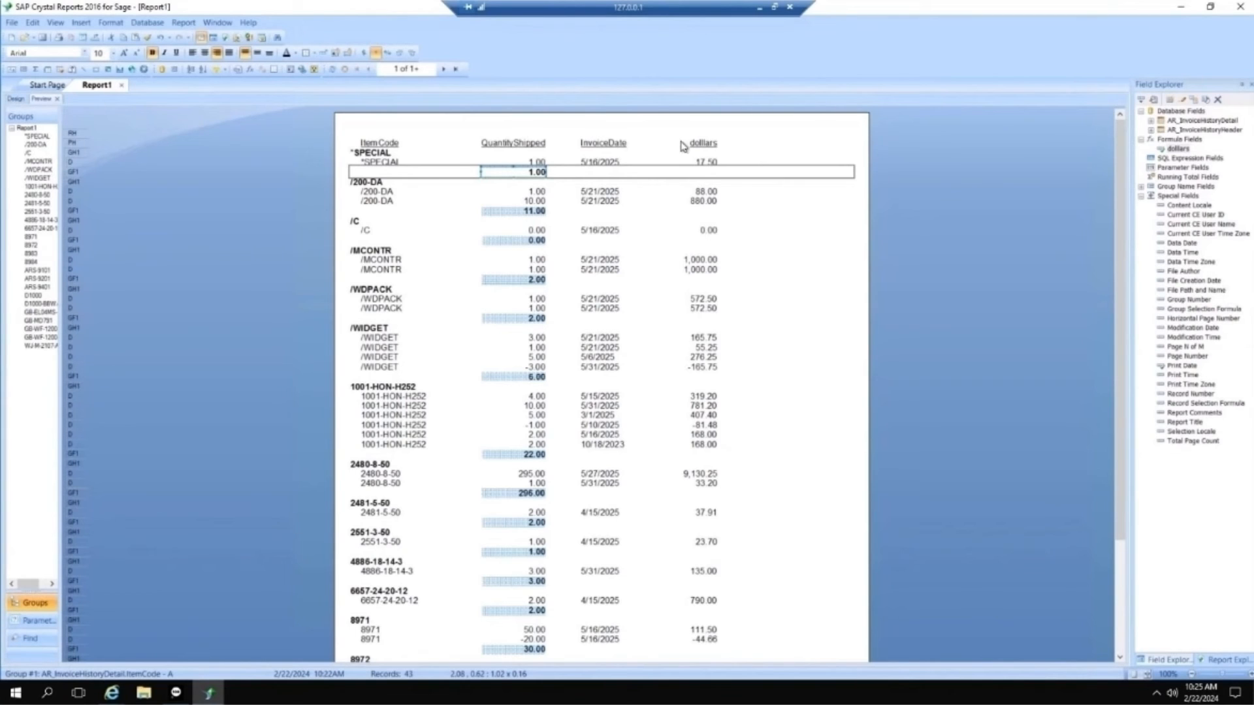
scroll(718, 127, "down", 2)
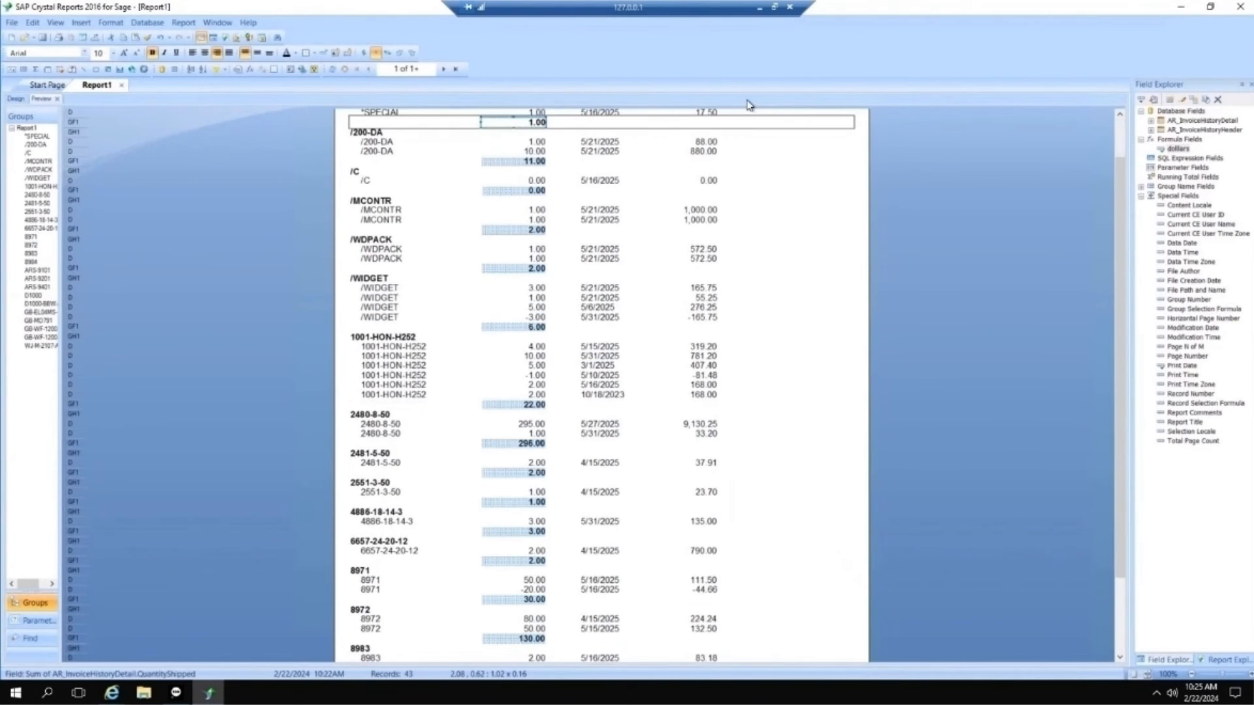
Step: Create a new parameter field named "begin date" with the type Date
left_click(1174, 168)
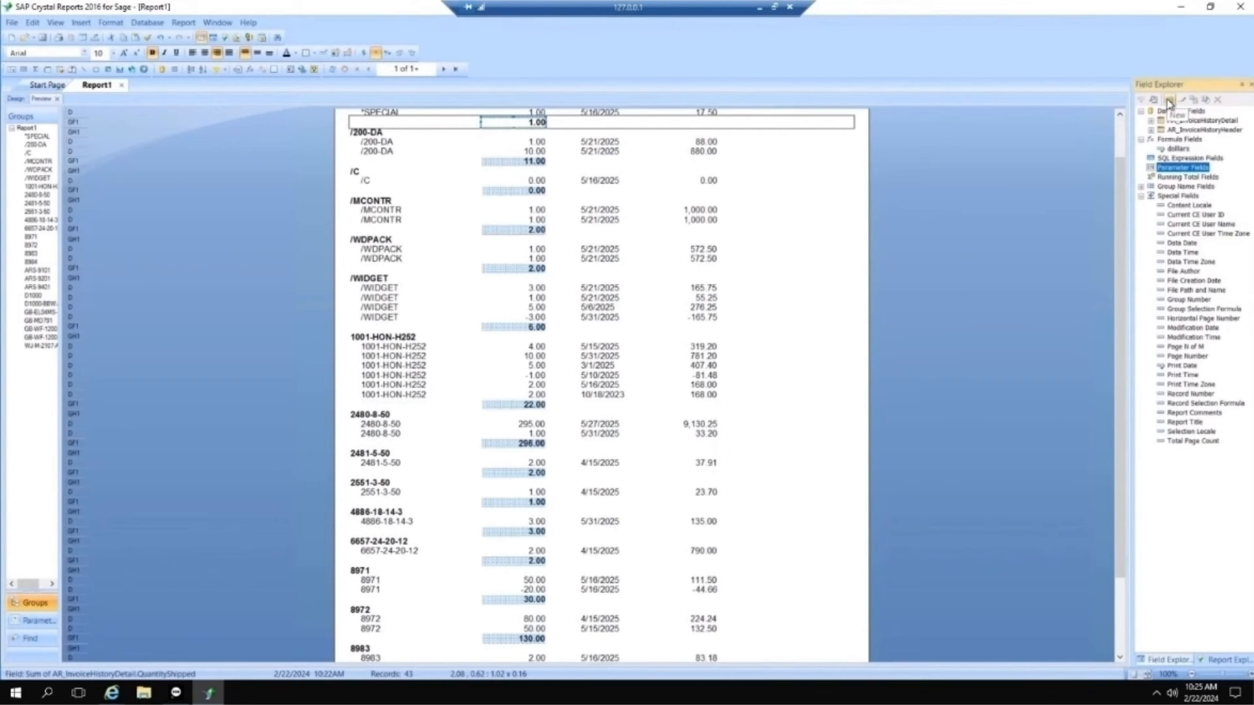
left_click(1170, 99)
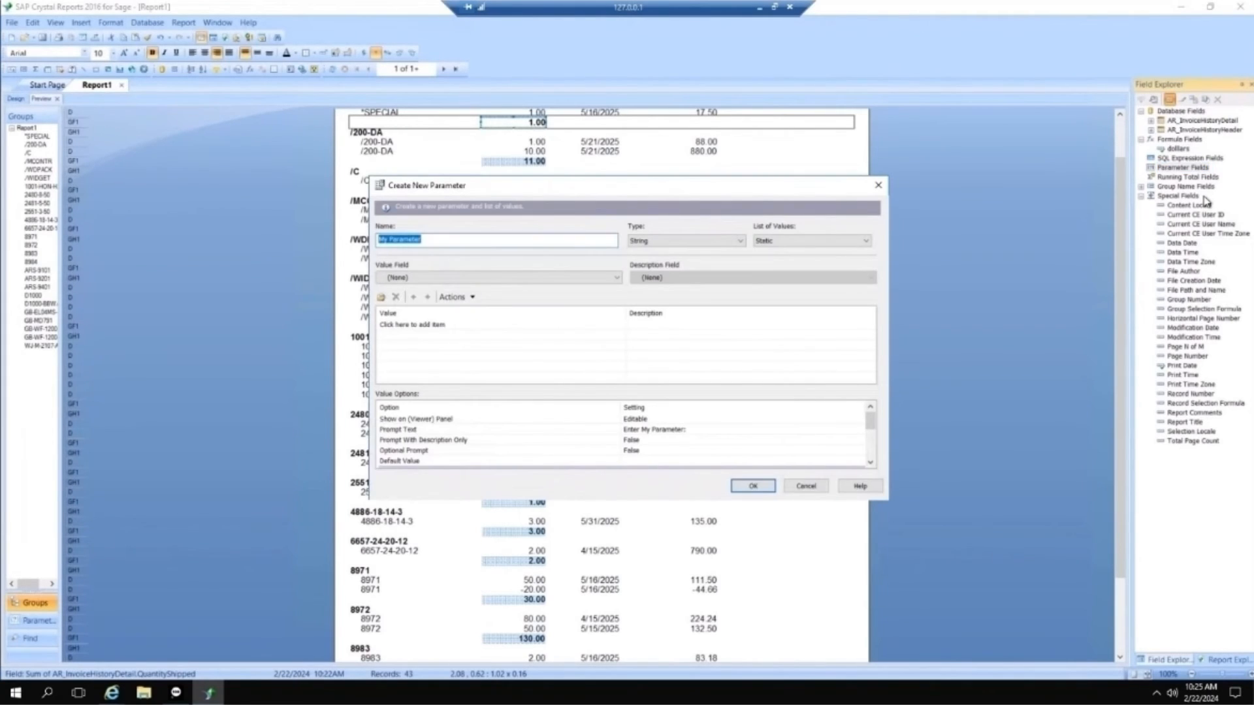
type("begin date")
left_click(741, 242)
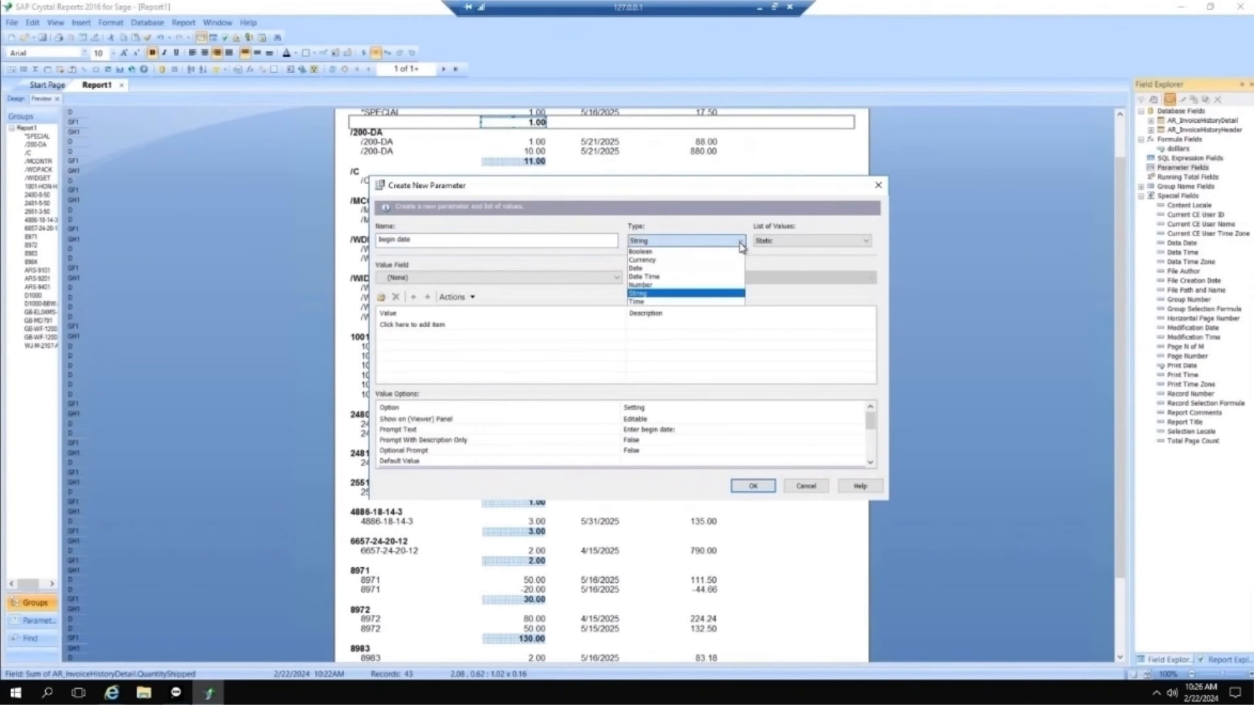
left_click(648, 269)
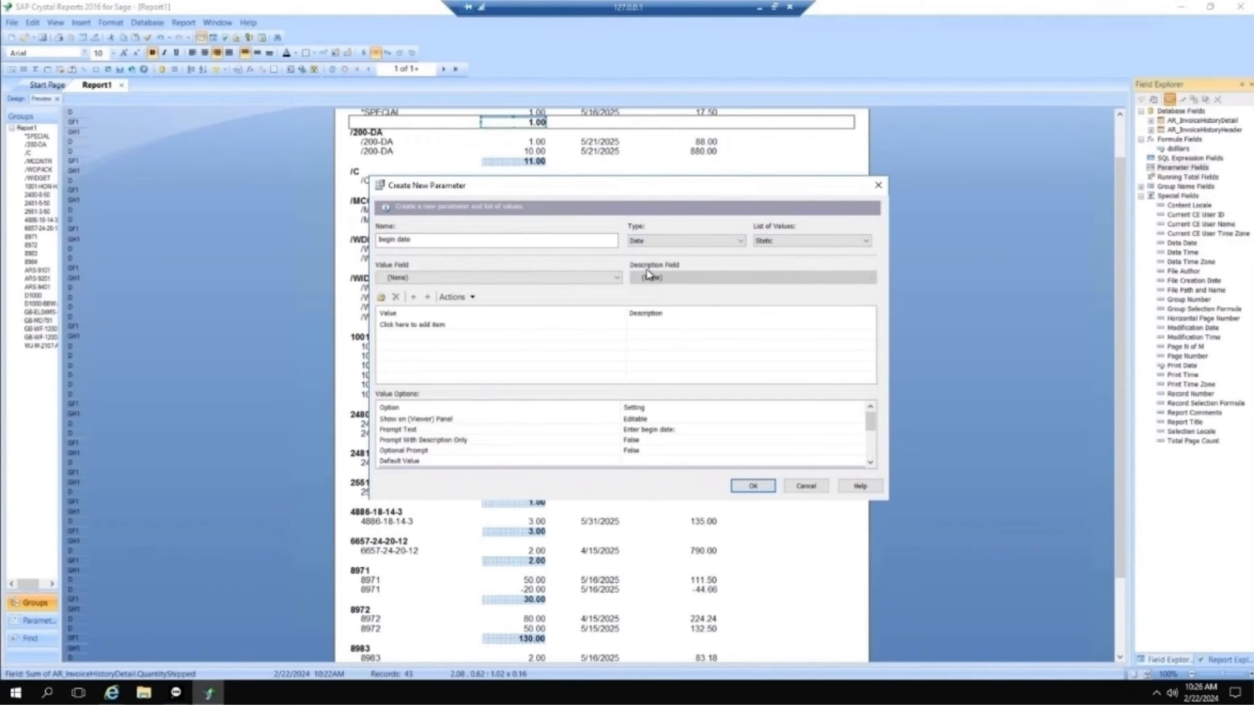
left_click(763, 487)
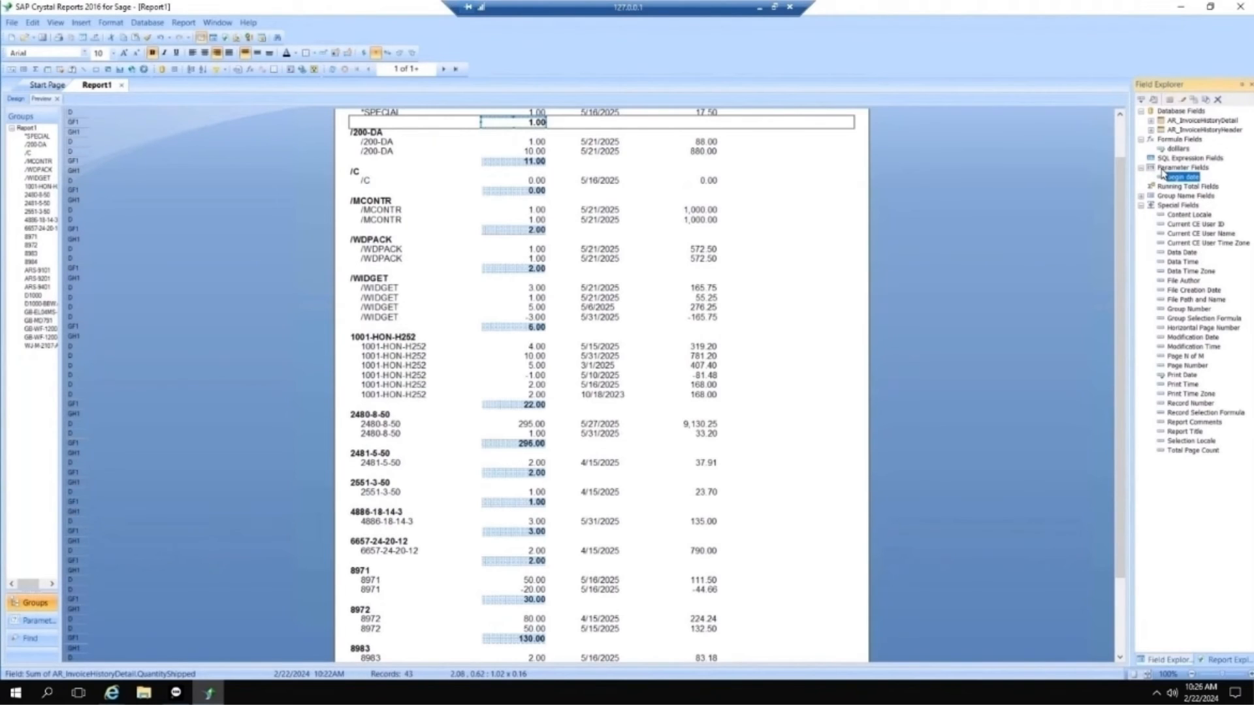
Step: Create a second parameter field named "end date" with the type Date
left_click(1170, 99)
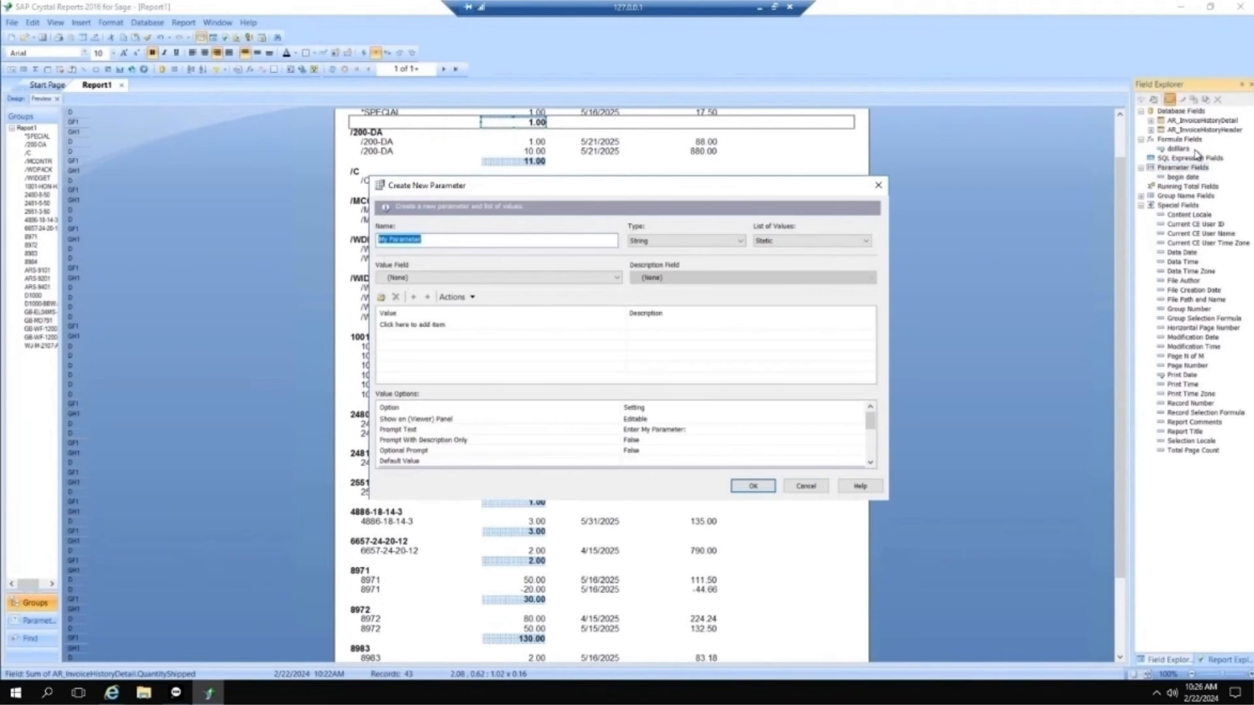
type("en")
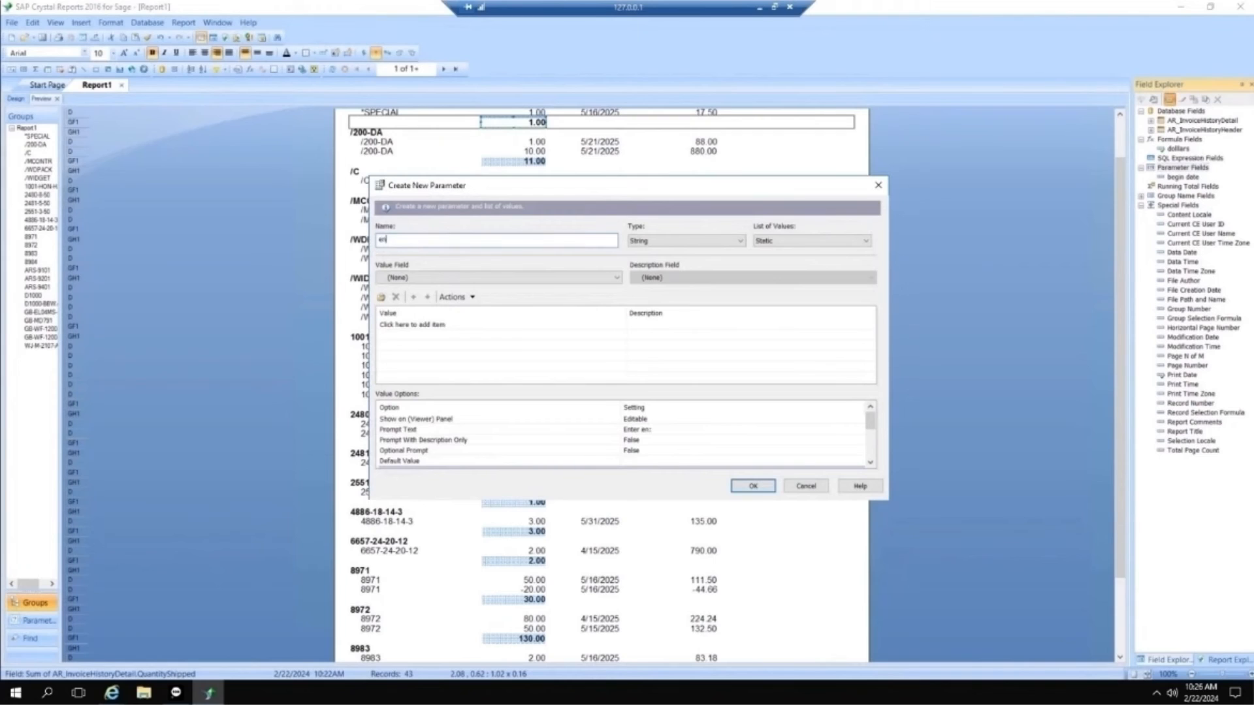
type("d date")
left_click(744, 241)
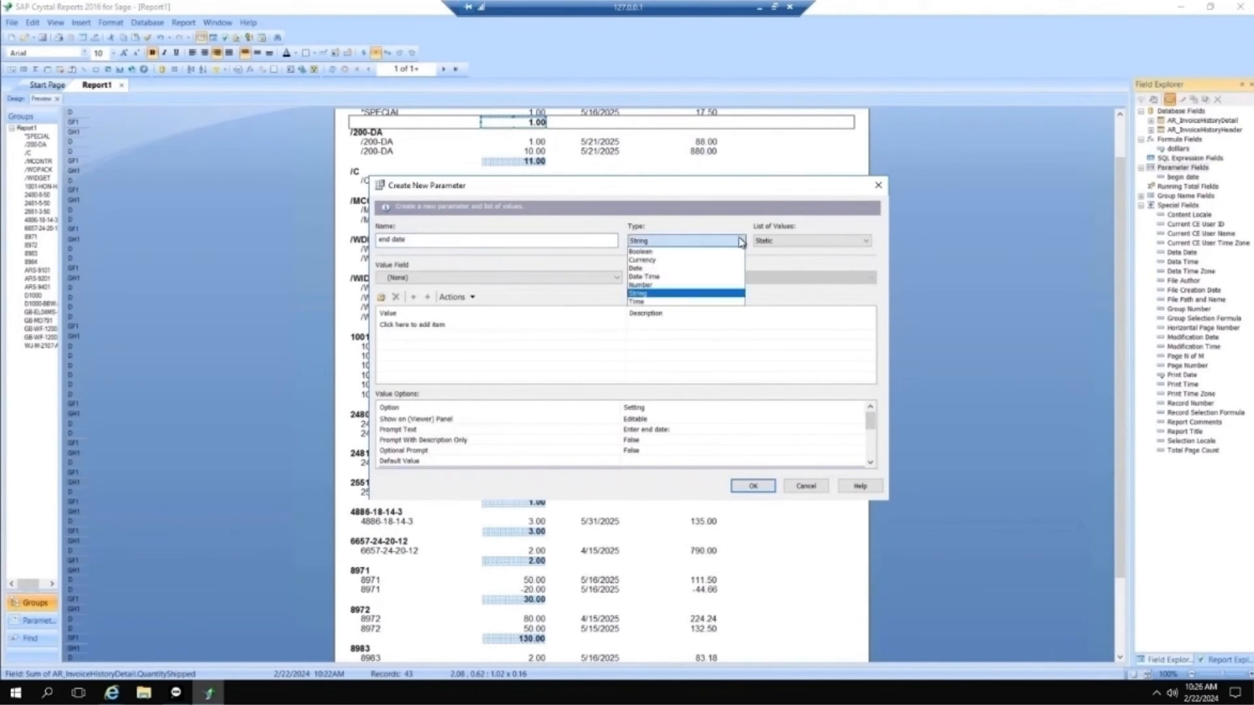
left_click(671, 268)
left_click(753, 486)
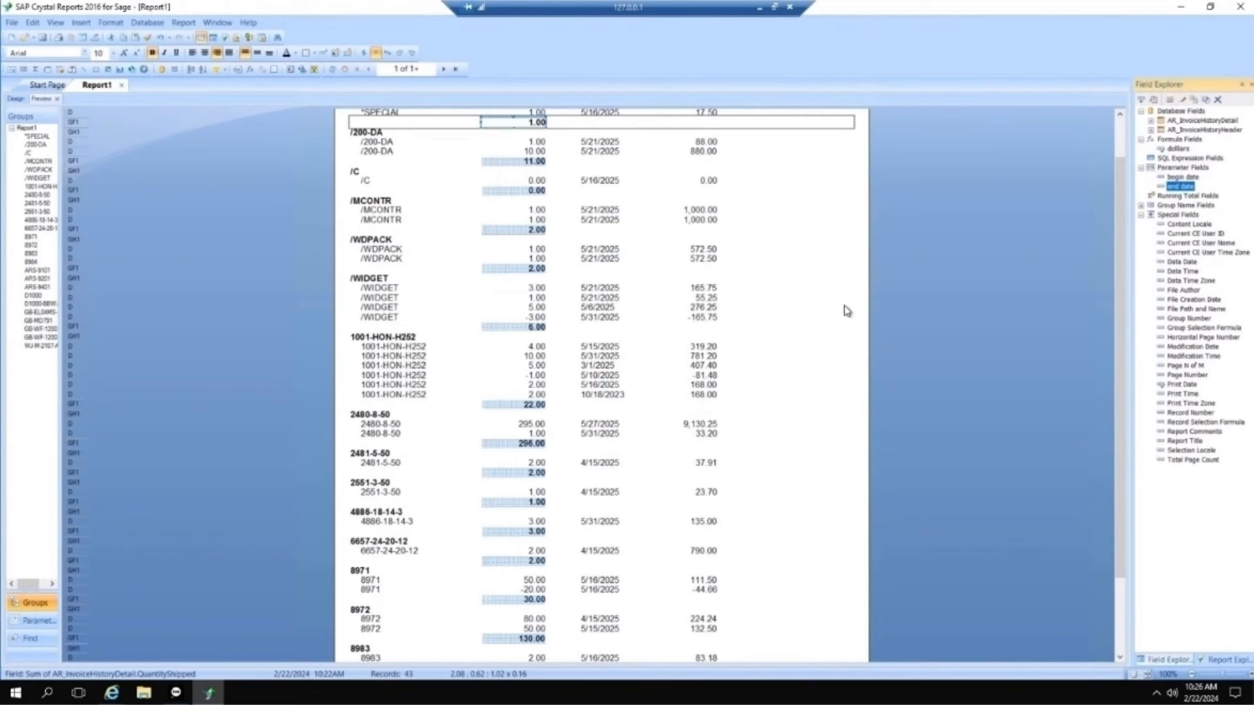
Step: Start a record selection in the Select Expert on the field AR_InvoiceHistoryHeader.InvoiceDate
scroll(977, 171, "up", 2)
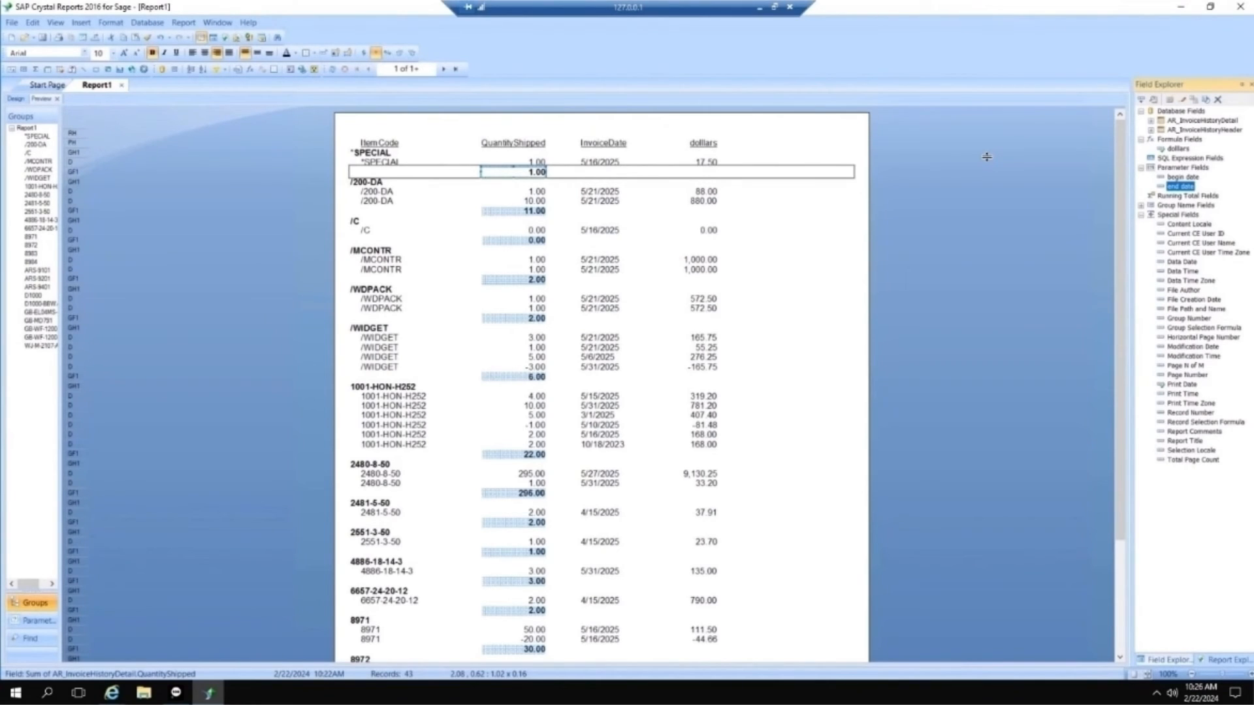
left_click(183, 23)
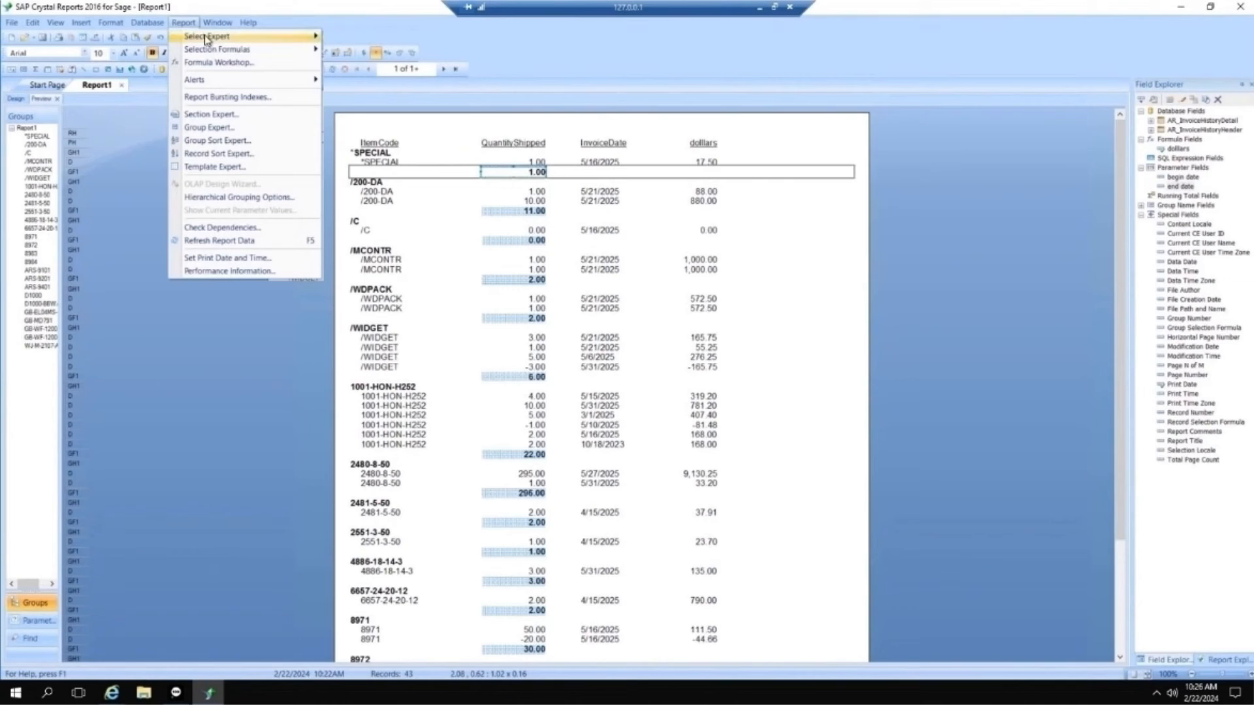
mouse_move(206, 39)
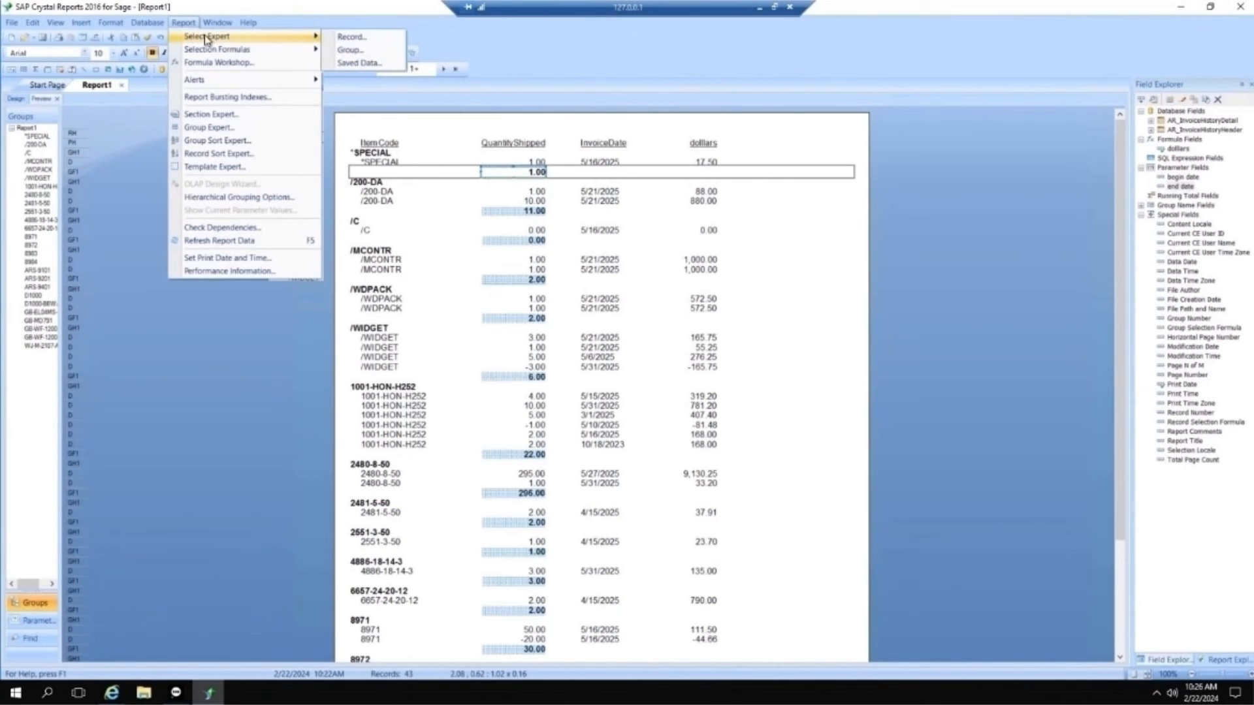
left_click(351, 38)
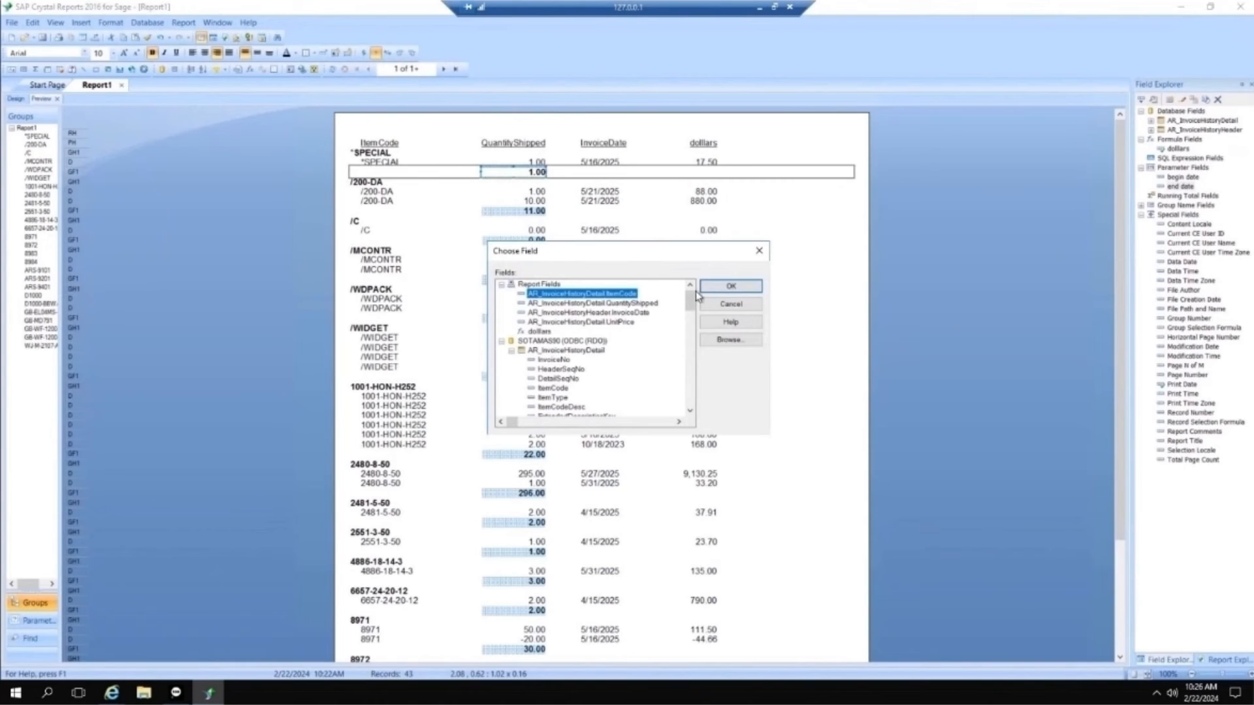
left_click(587, 312)
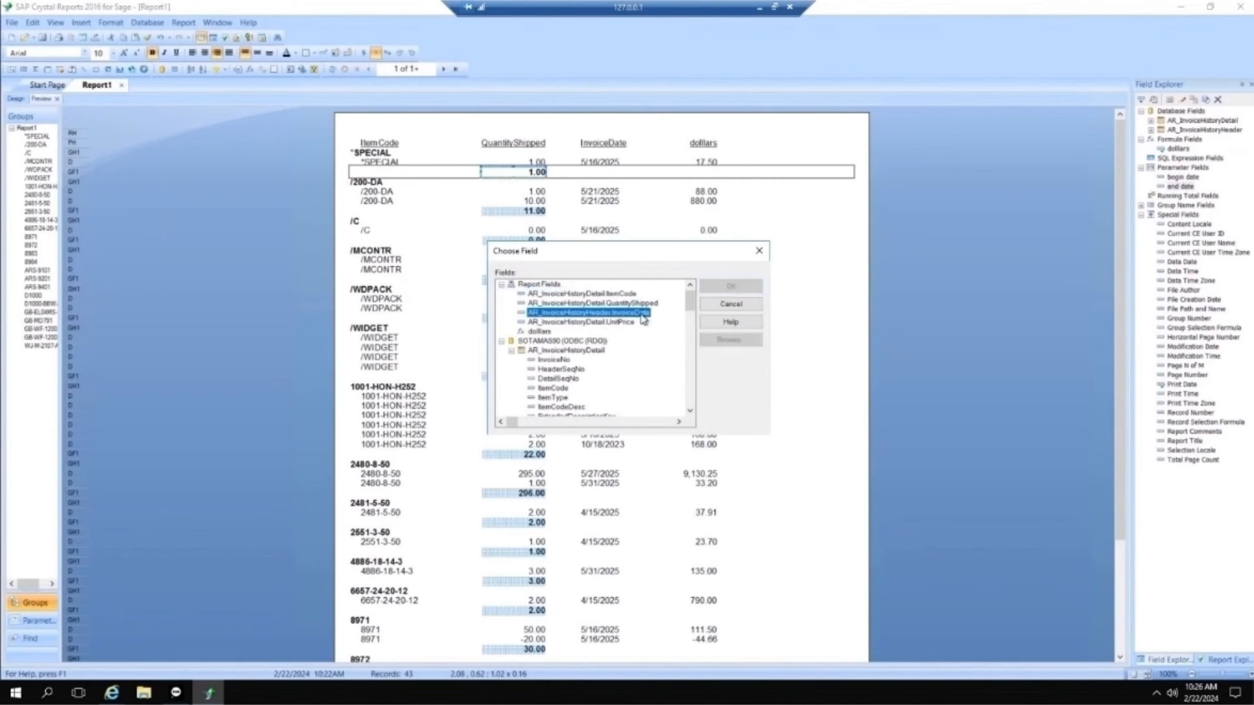
left_click(738, 286)
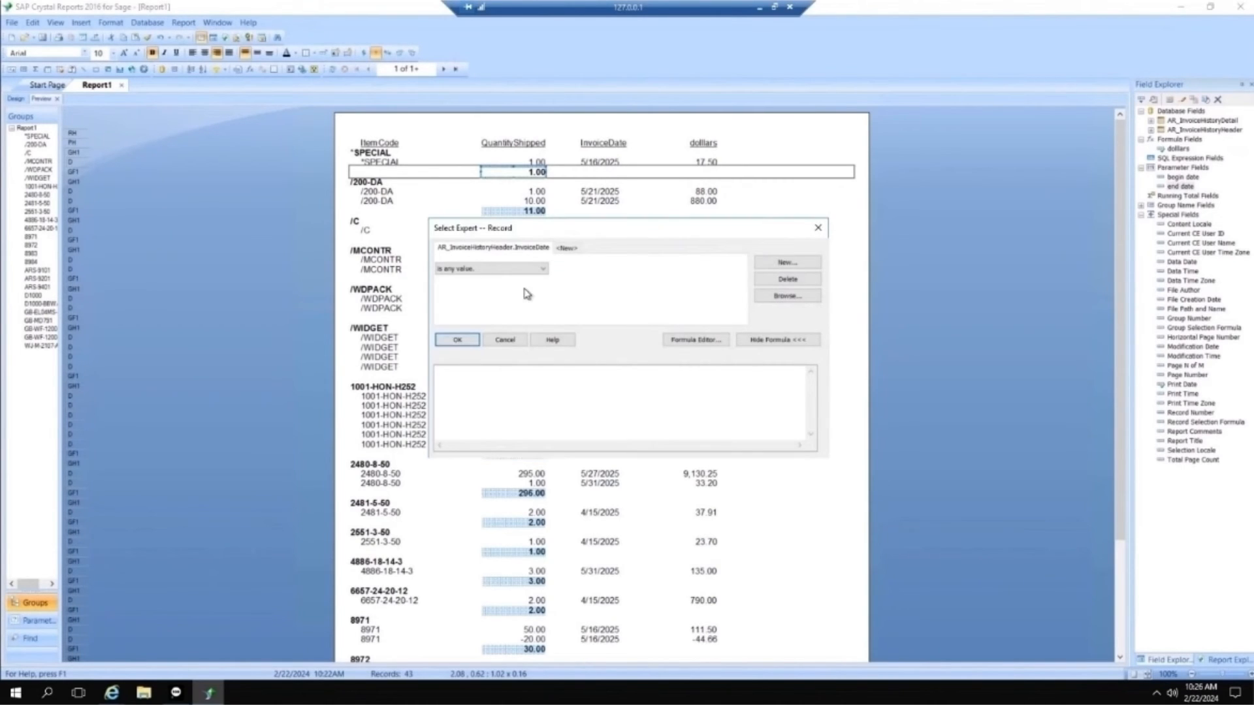
Step: Set the InvoiceDate condition to "is between" {?begin date} and {?end date} and apply the record selection
left_click(545, 271)
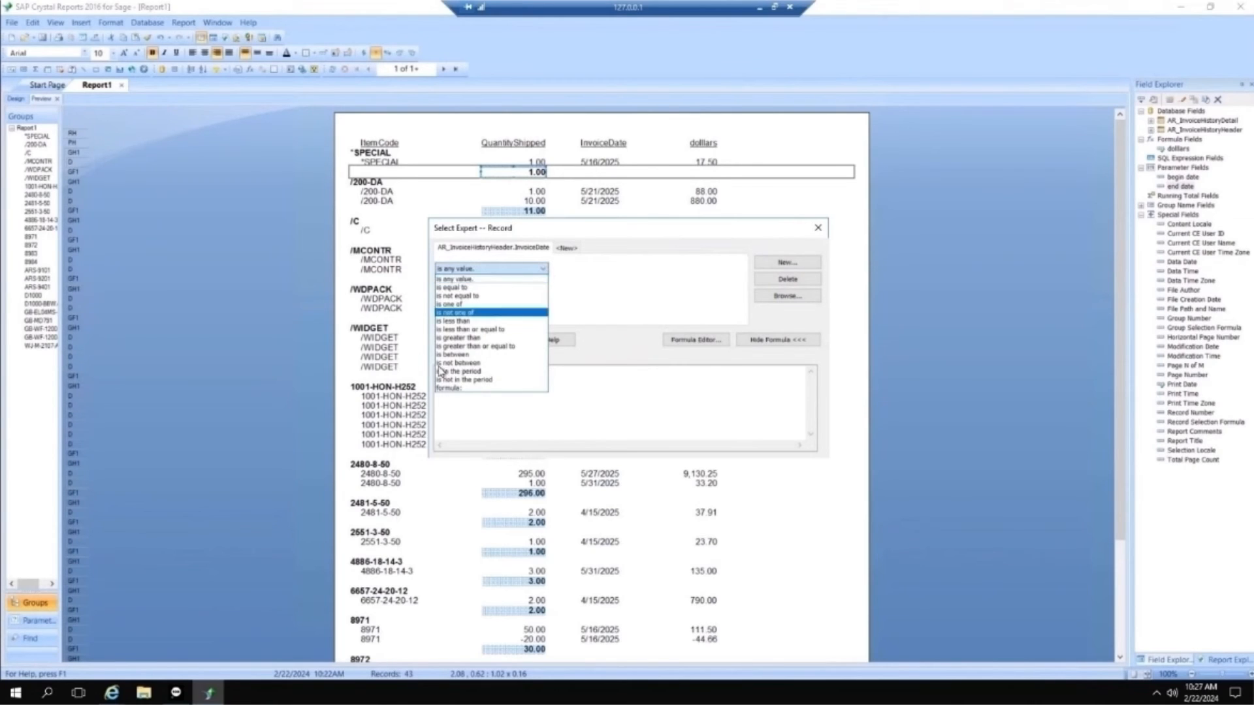
left_click(460, 356)
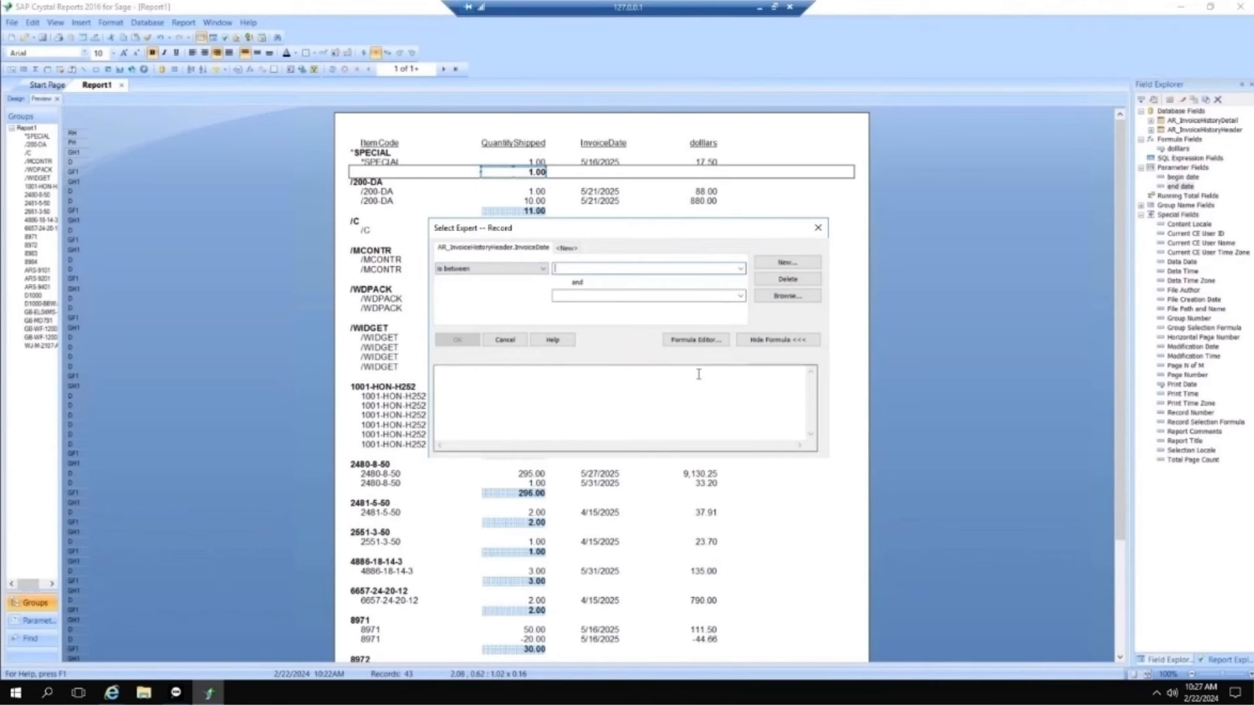
left_click(740, 269)
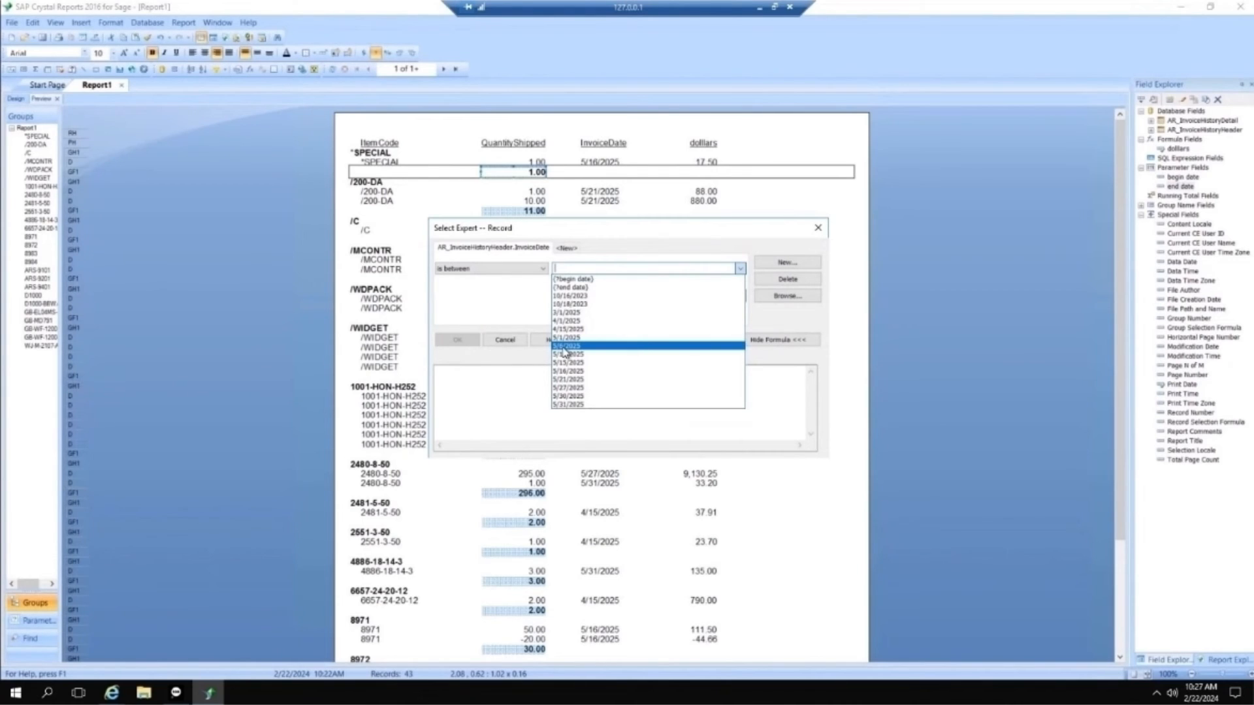
left_click(577, 280)
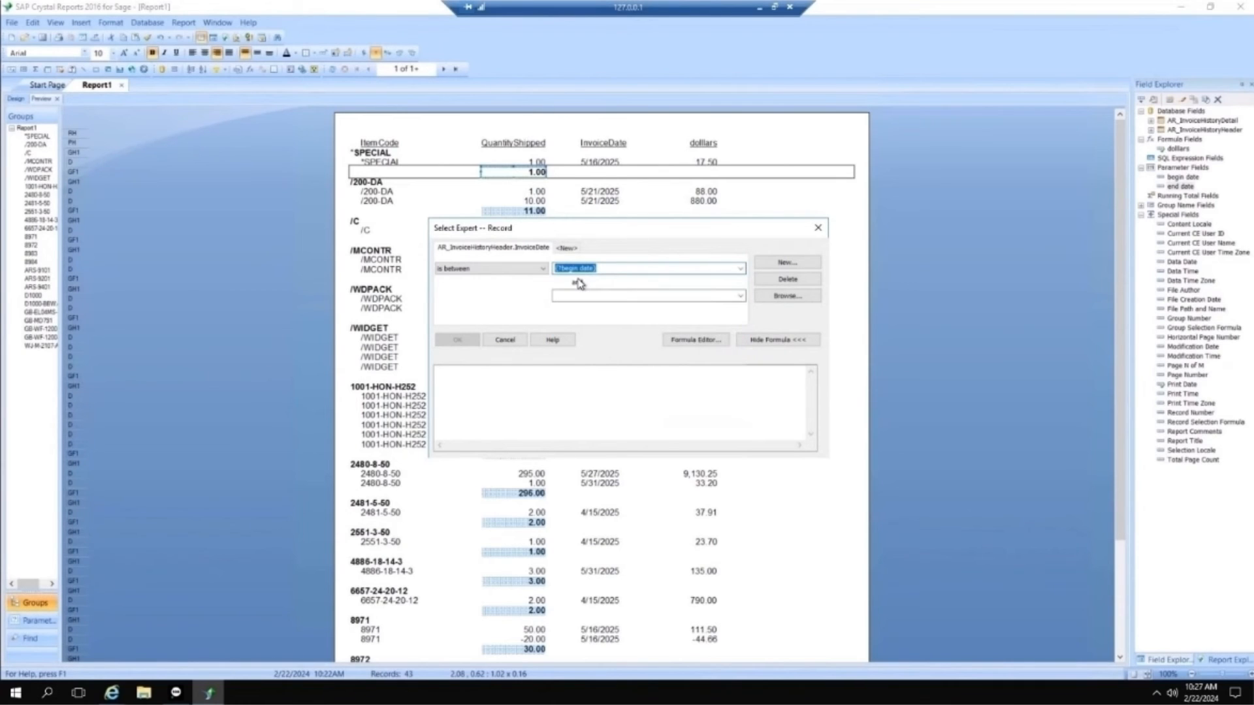
left_click(740, 297)
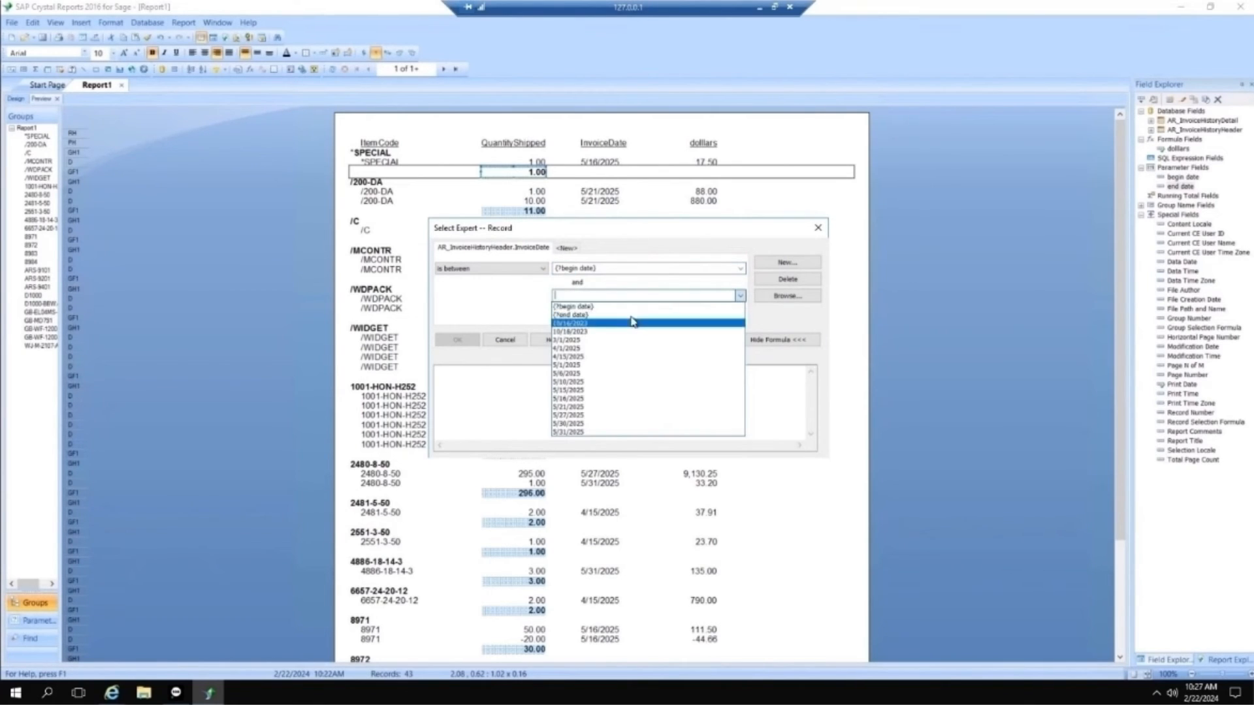
left_click(633, 321)
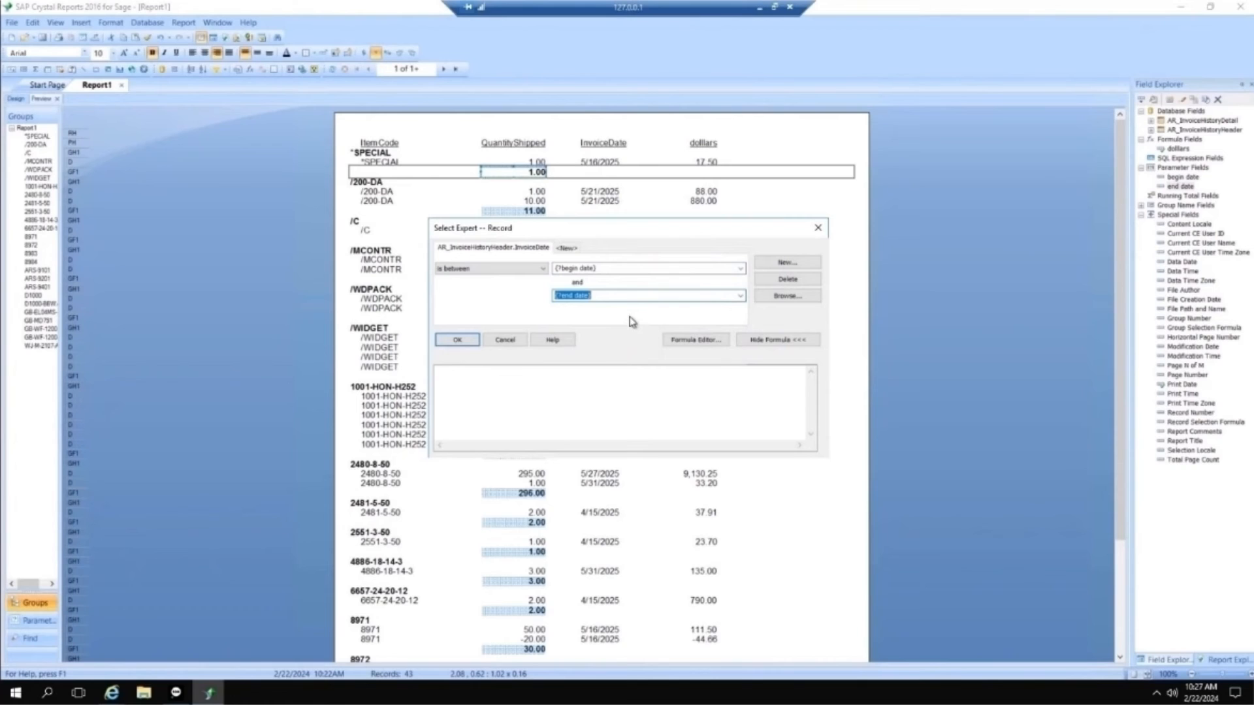
left_click(461, 341)
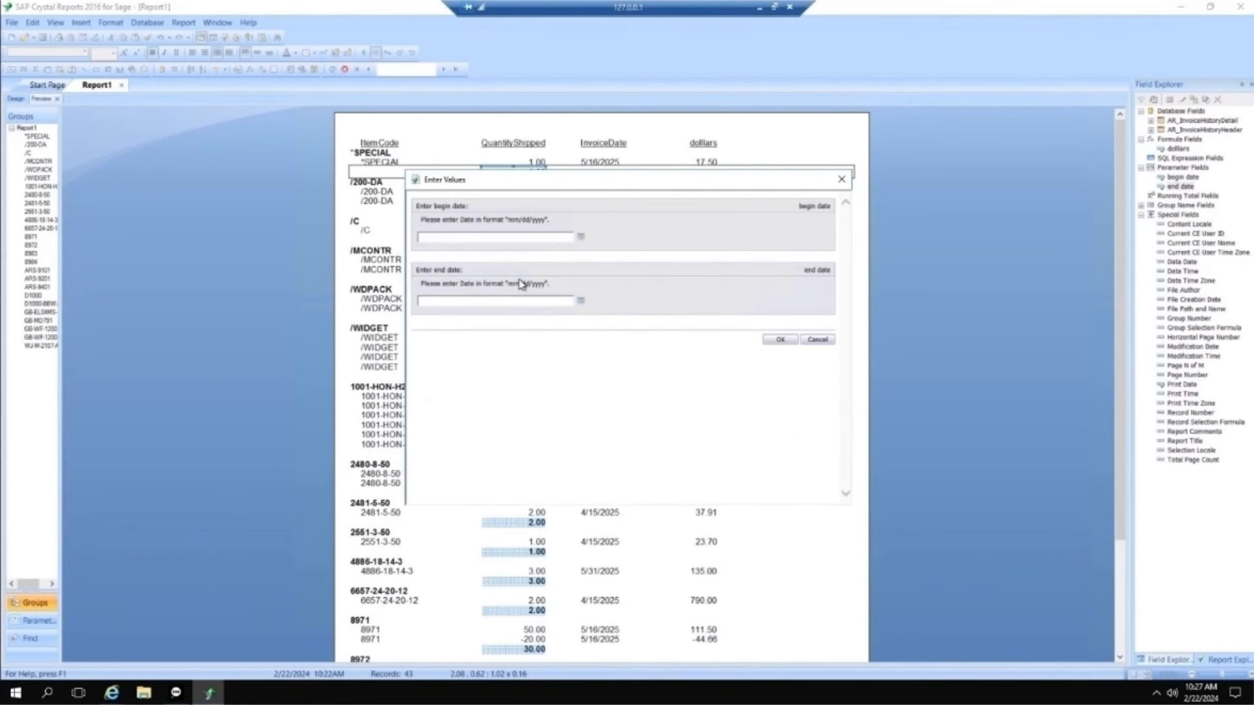
Step: Run the report with 05/16/2025 as the begin date and 05/21/2025 as the end date
left_click_drag(610, 185, 850, 278)
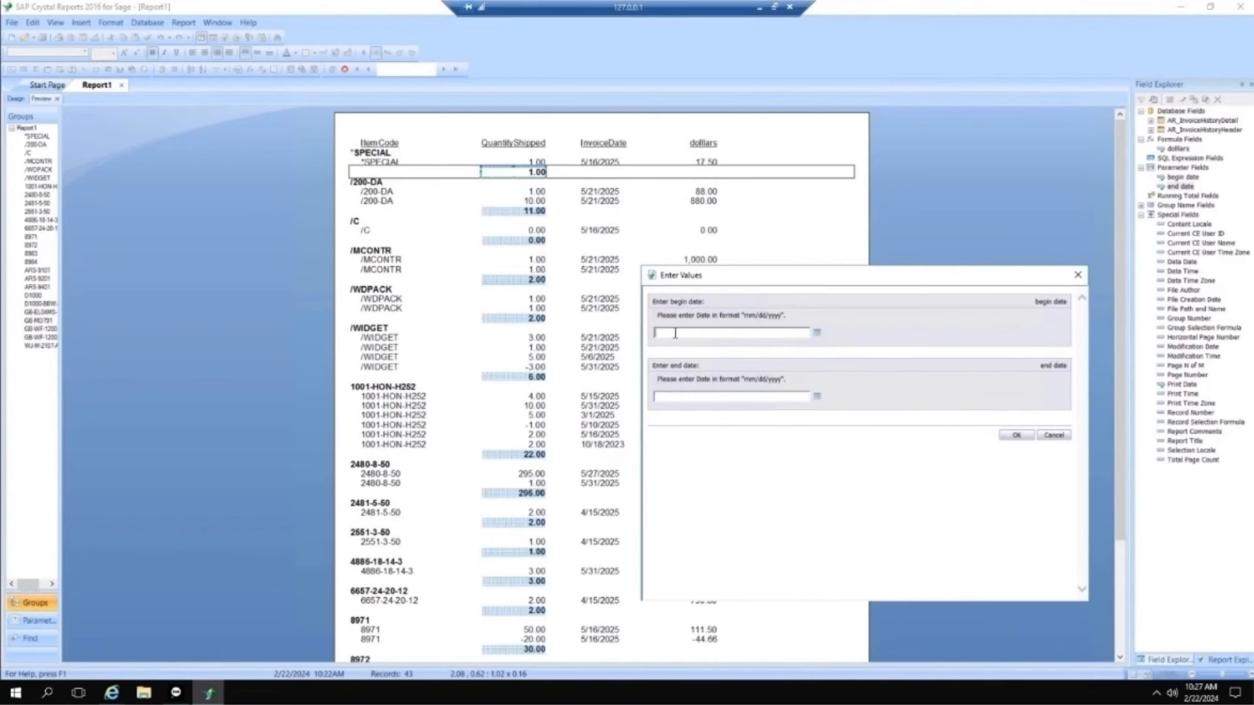
type("05/16/2025")
left_click(674, 395)
type("0521/2025")
left_click(662, 396)
type("/")
left_click(1015, 435)
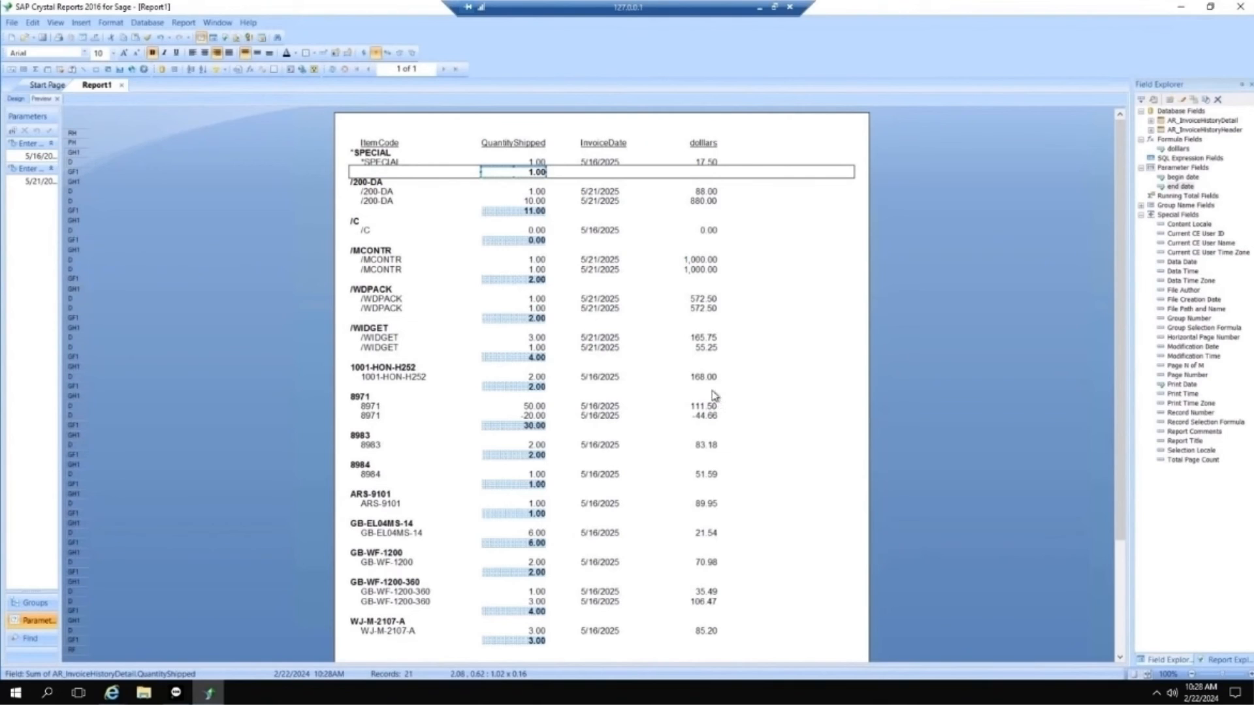
Step: Sort the ItemCode group by Top N with N of 5, based on the sum of AR_InvoiceHistoryDetail.QuantityShipped
left_click(181, 24)
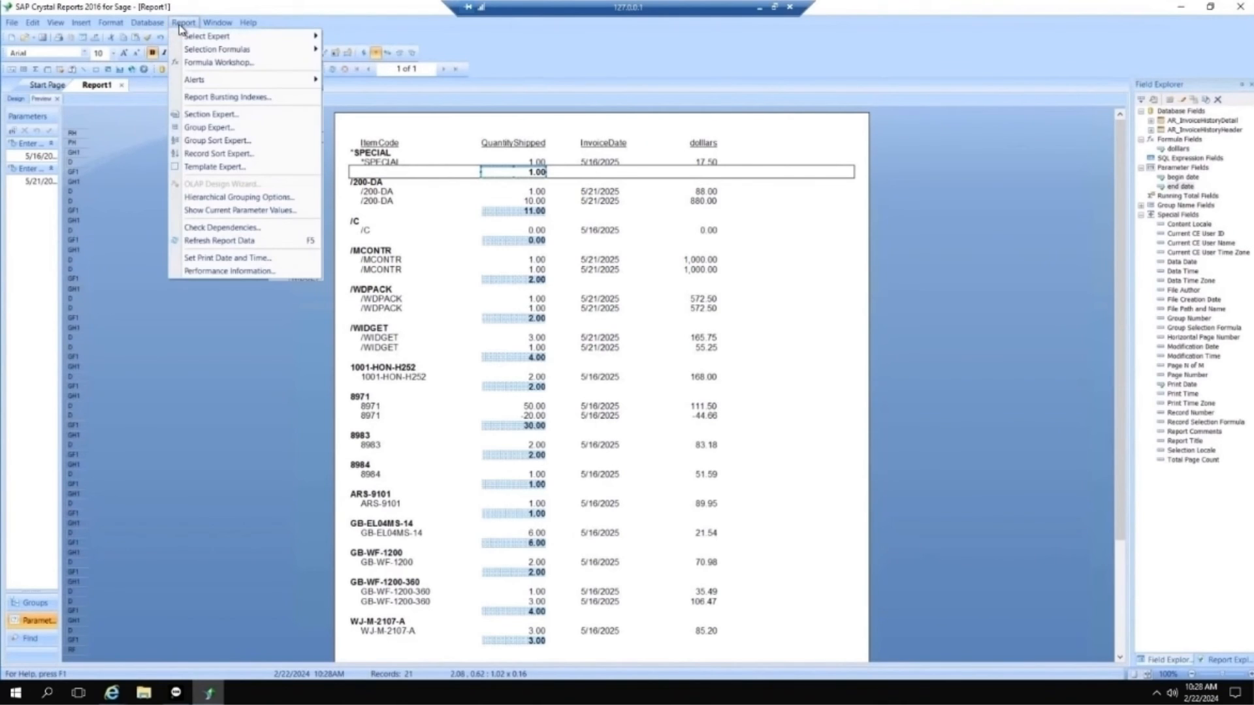
left_click(217, 141)
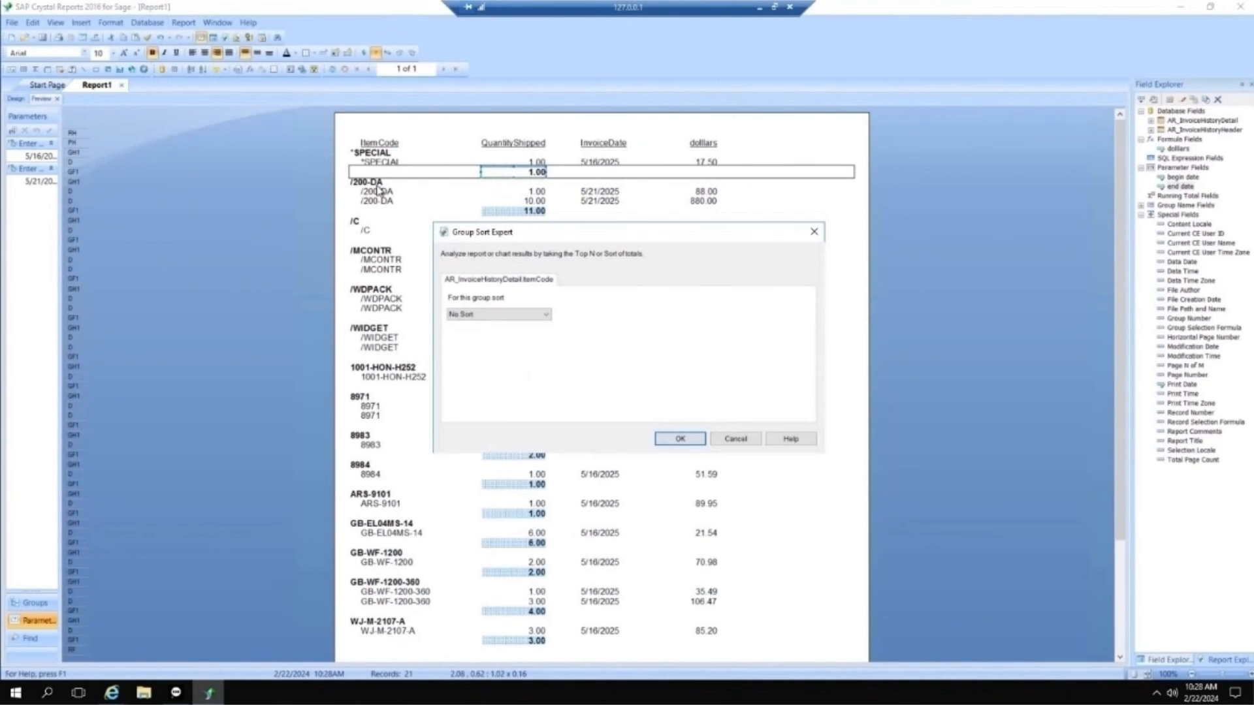
left_click(547, 317)
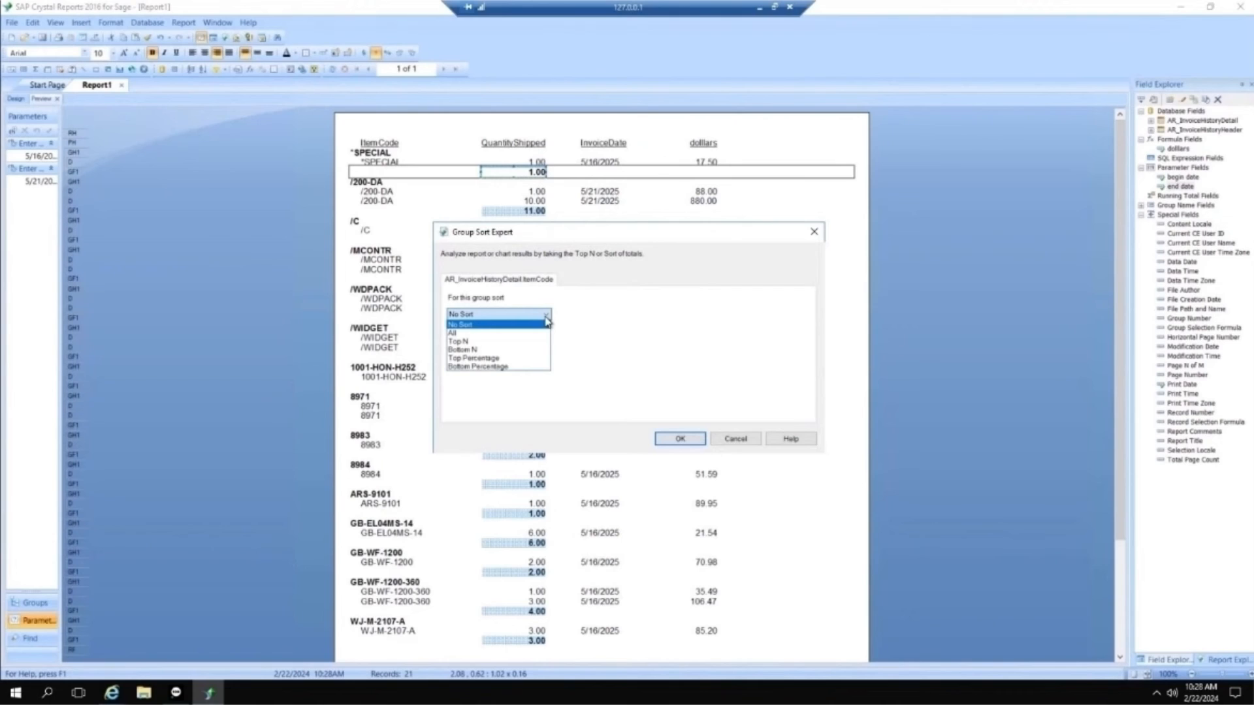
left_click(512, 341)
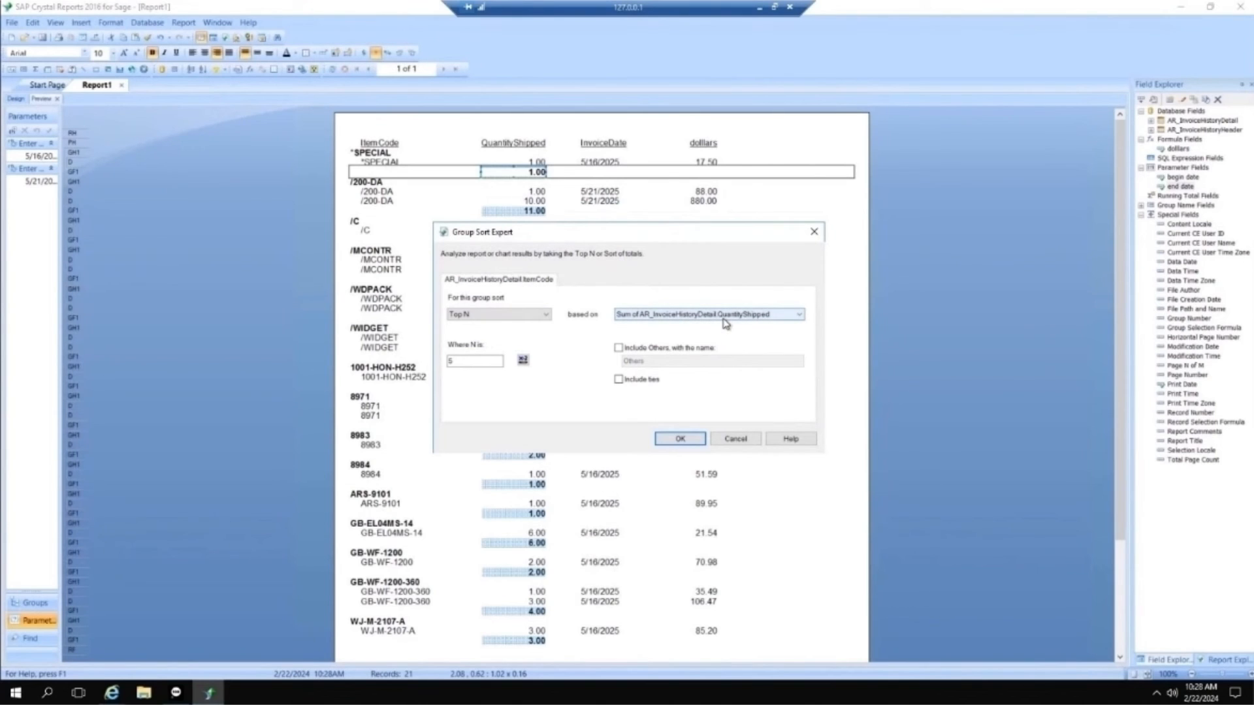
left_click(694, 442)
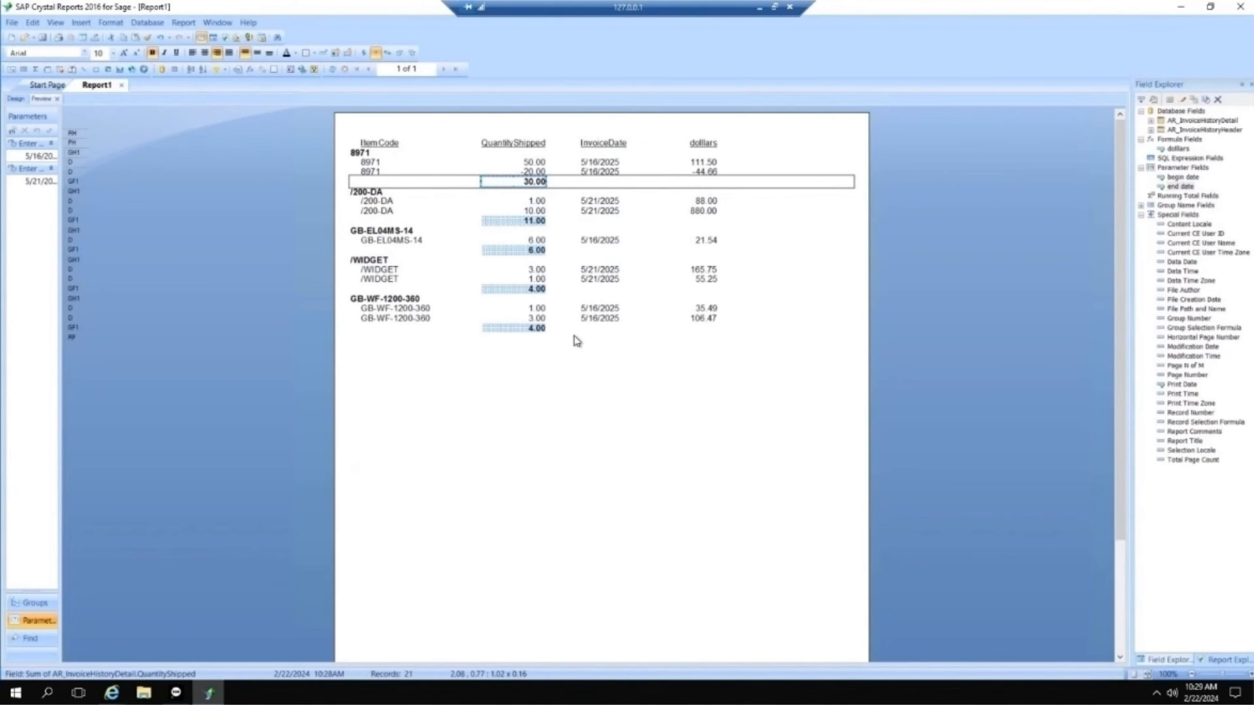
Step: In Design view, make the Report Header section taller and draw a text object about 3.50 by 0.25 in it
left_click(15, 99)
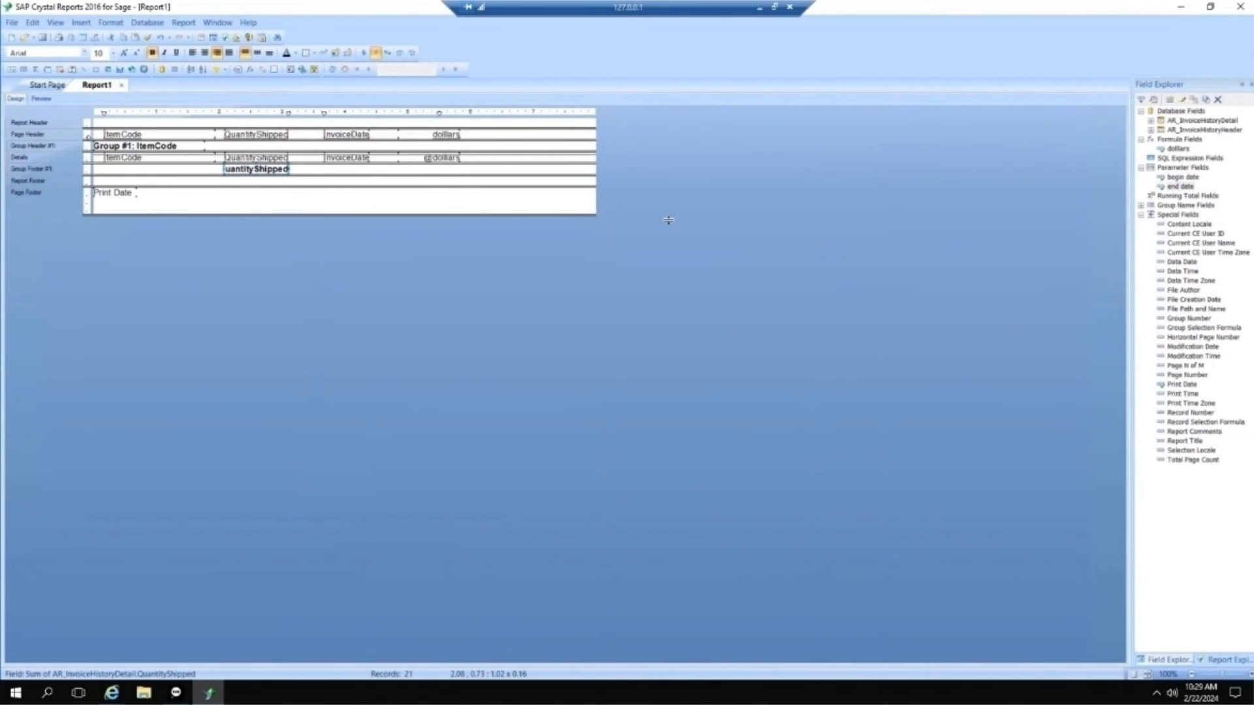
left_click_drag(506, 128, 506, 155)
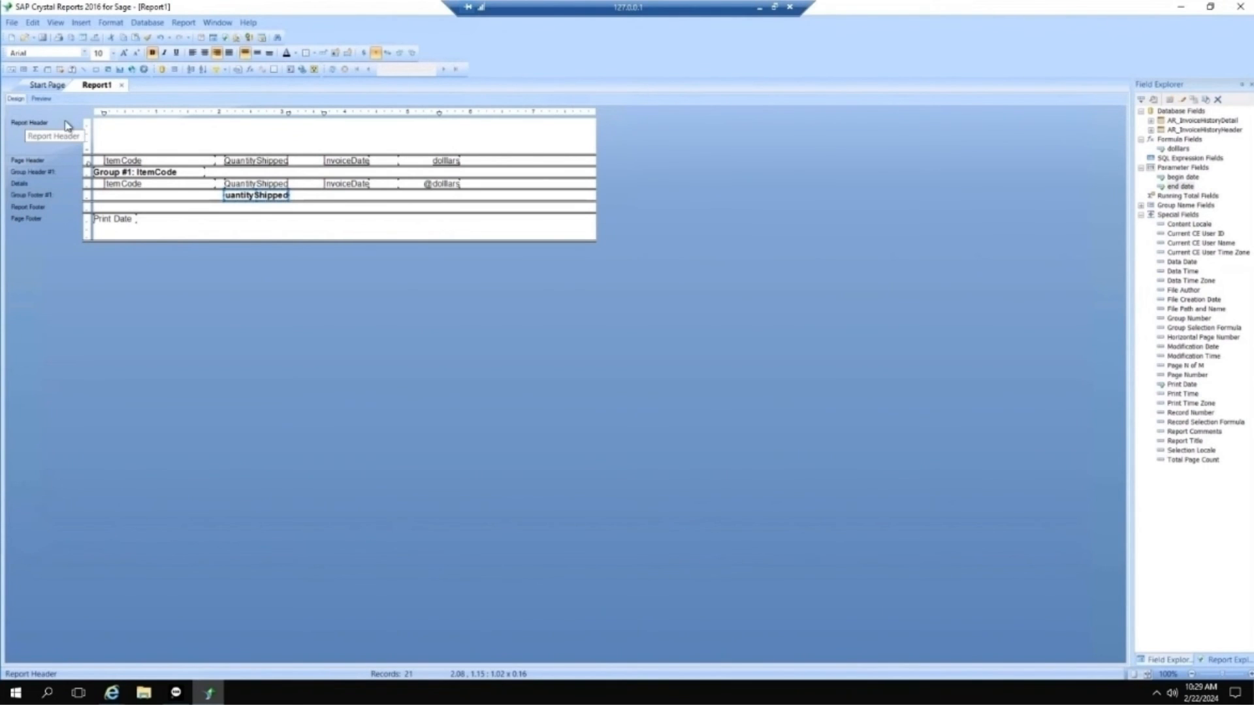
left_click(81, 23)
left_click(103, 41)
left_click_drag(103, 129, 324, 145)
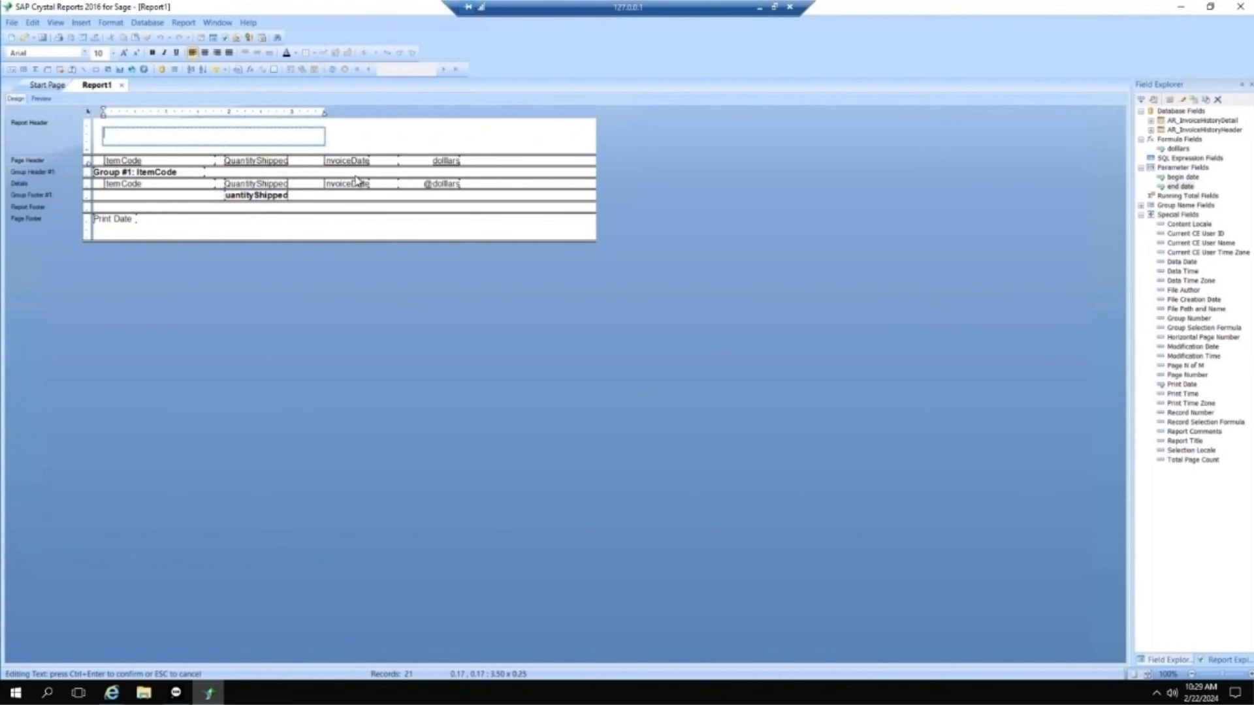
Step: Fill the text object with "top 5 unit sales for {?begin date} to {?end date}", embedding both parameter fields
type("top 5 unit sales for")
left_click_drag(1183, 177, 225, 143)
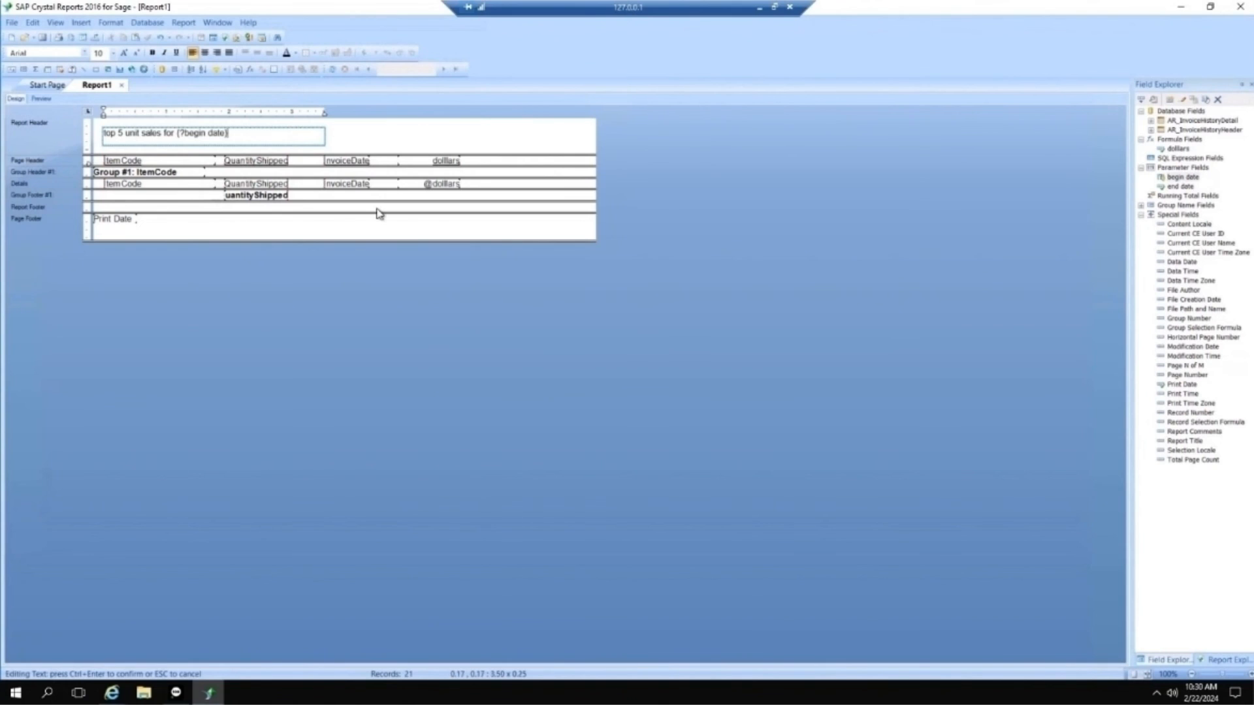
type("to")
left_click(1190, 189)
left_click_drag(1191, 191, 262, 138)
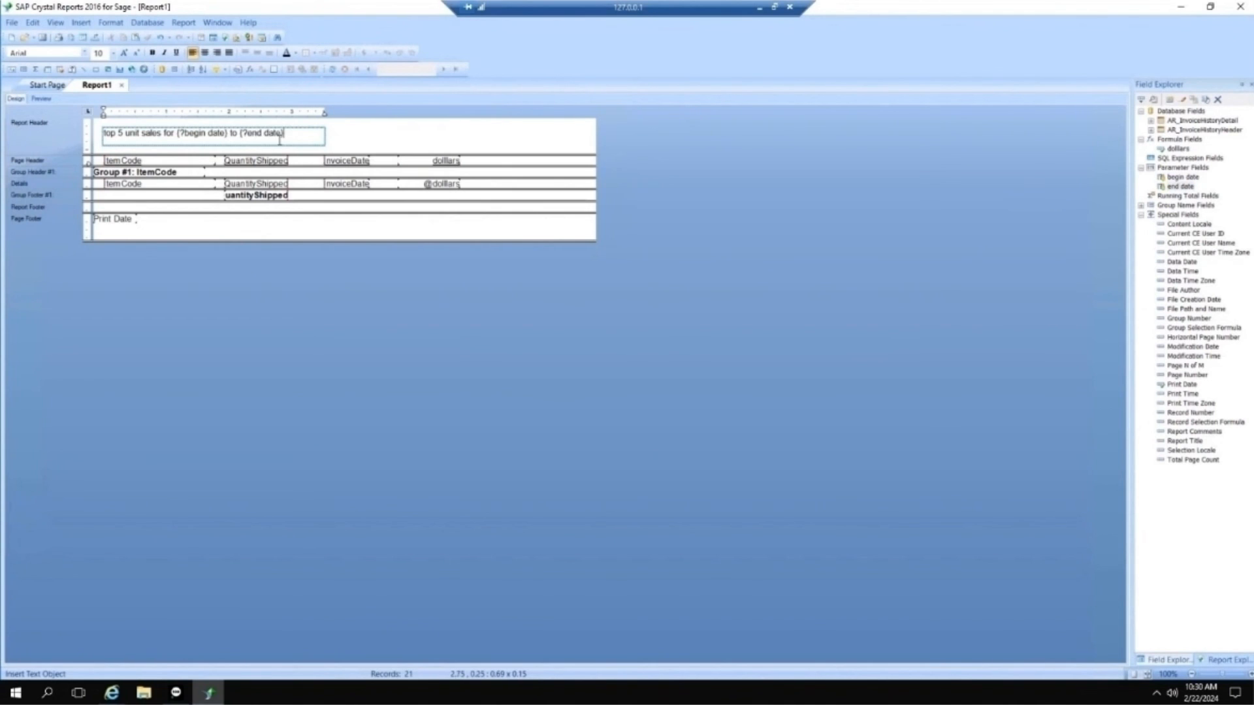
Step: Preview the report to check the title text and the group totals
left_click(41, 99)
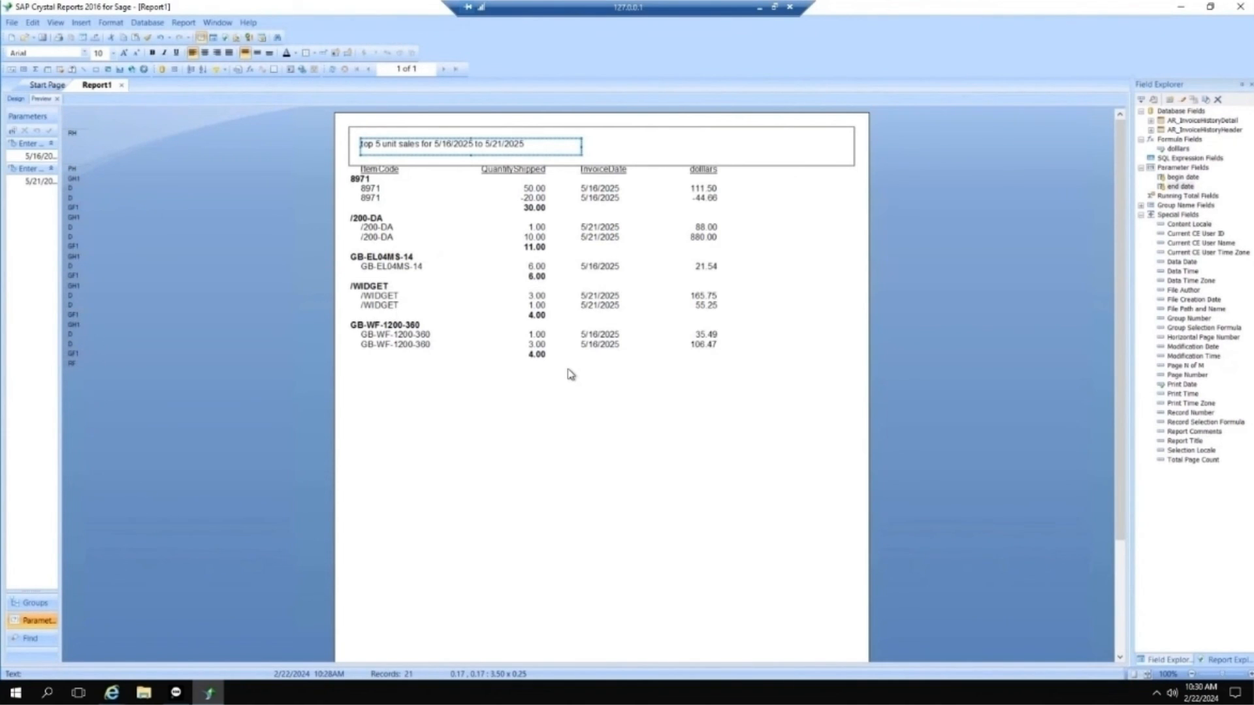
left_click(16, 100)
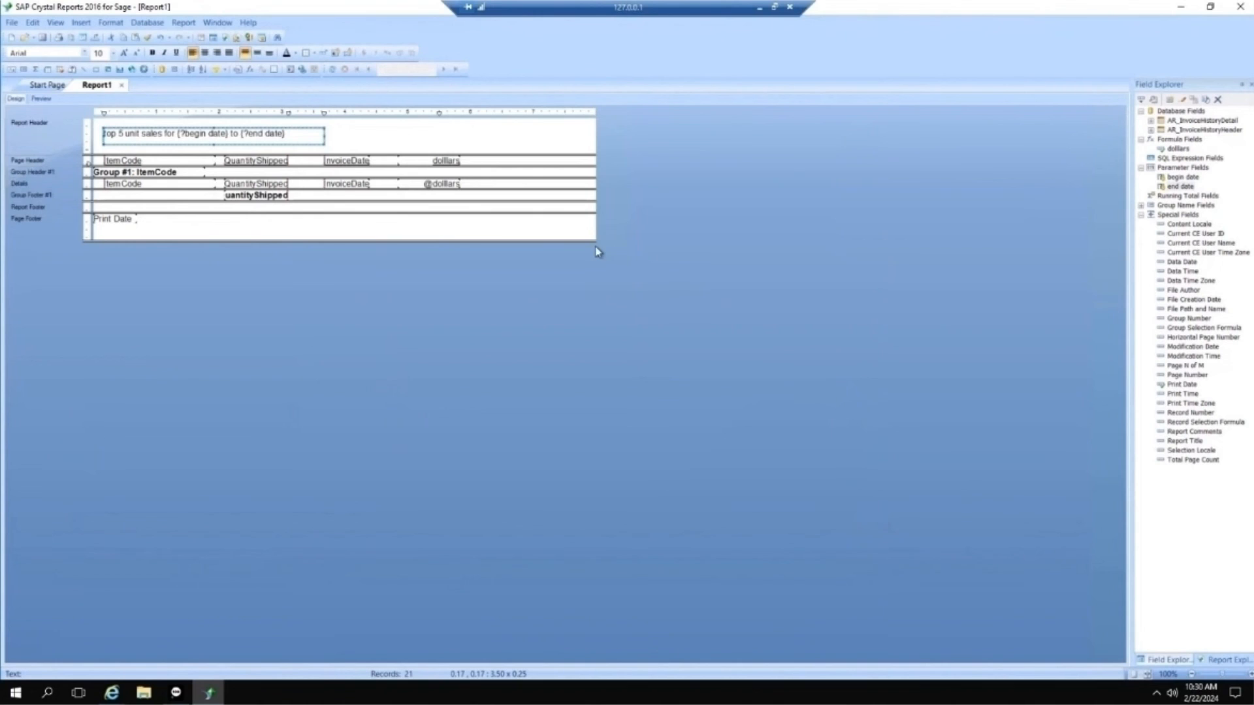
left_click(40, 99)
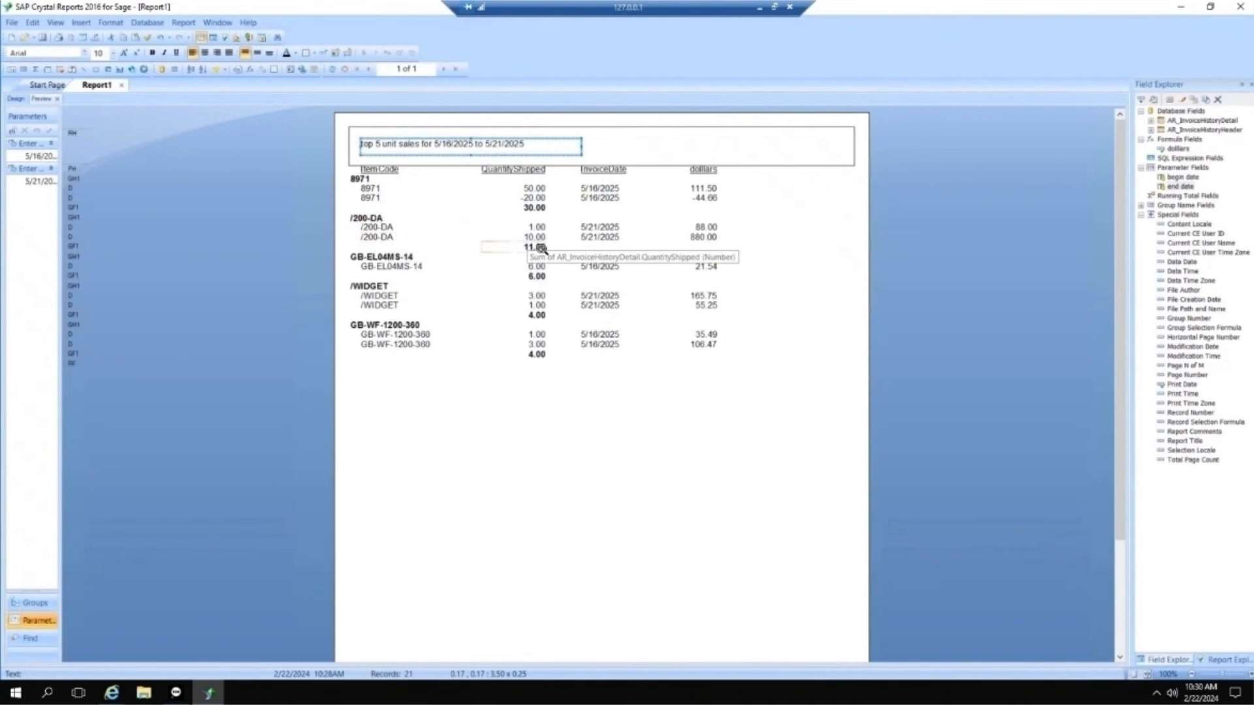
Step: In Design view, try to copy the Group #1 ItemCode name field from the group header into the Group Footer #1 section
left_click(15, 98)
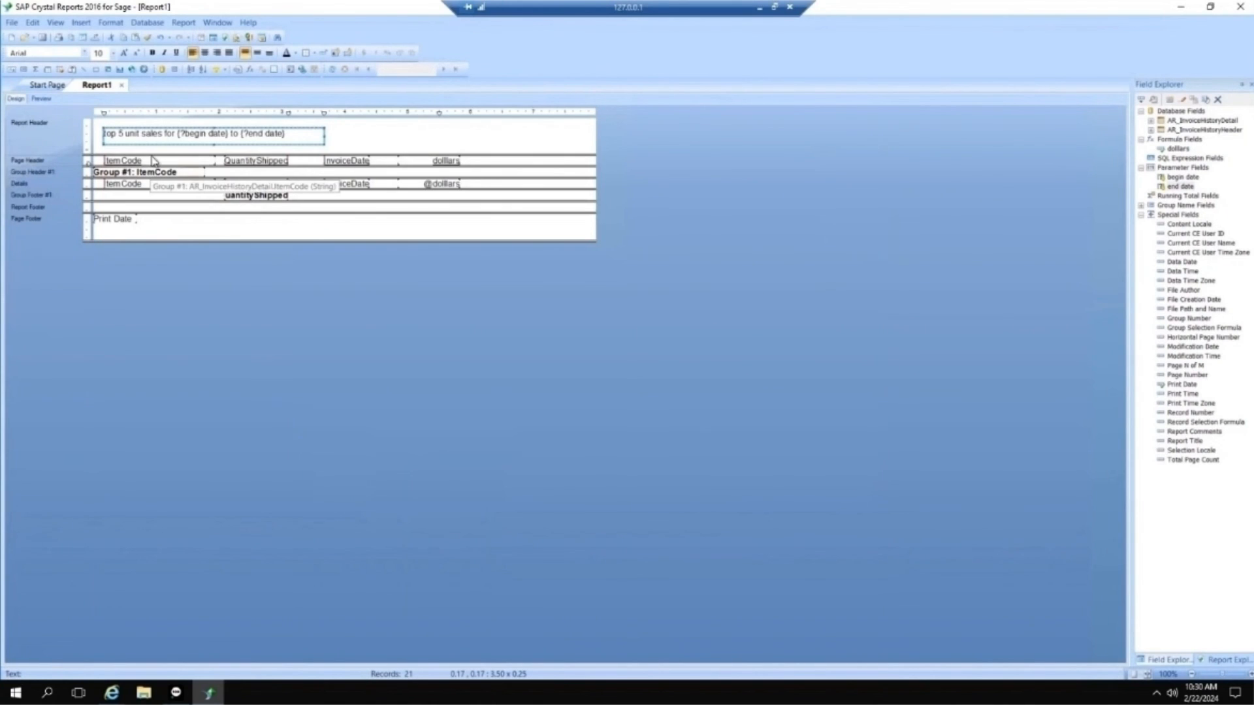
left_click(141, 172)
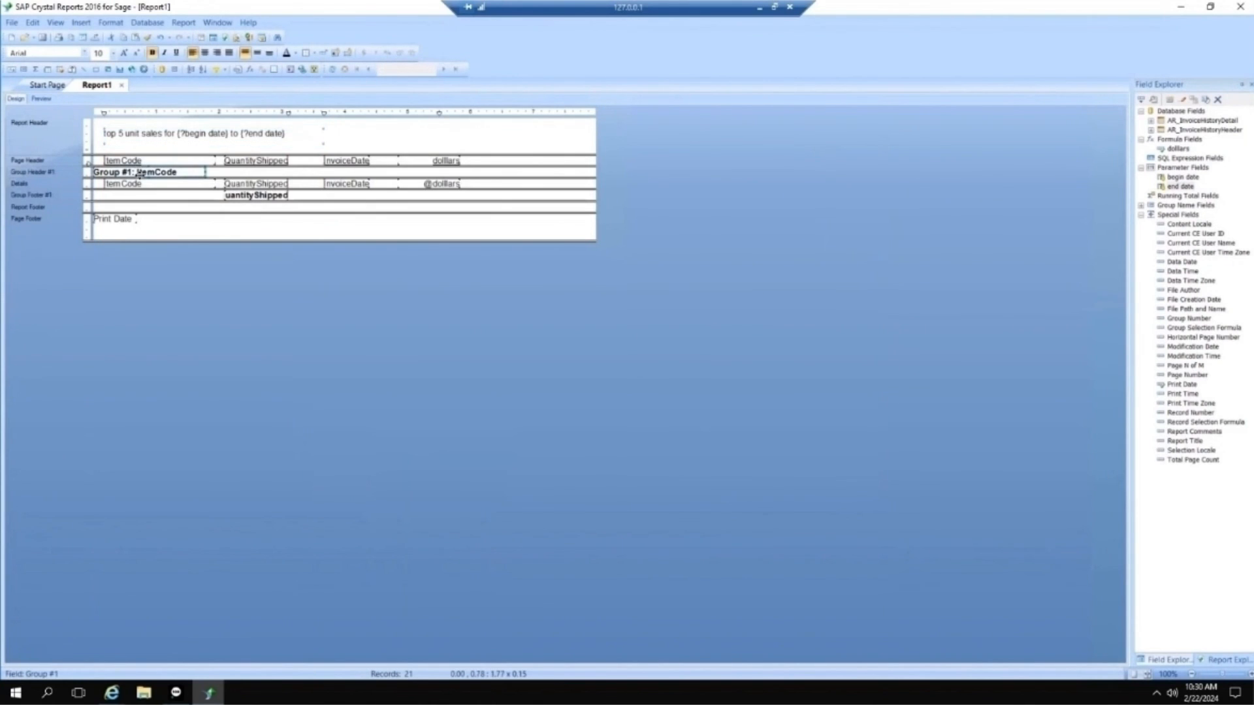
right_click(142, 173)
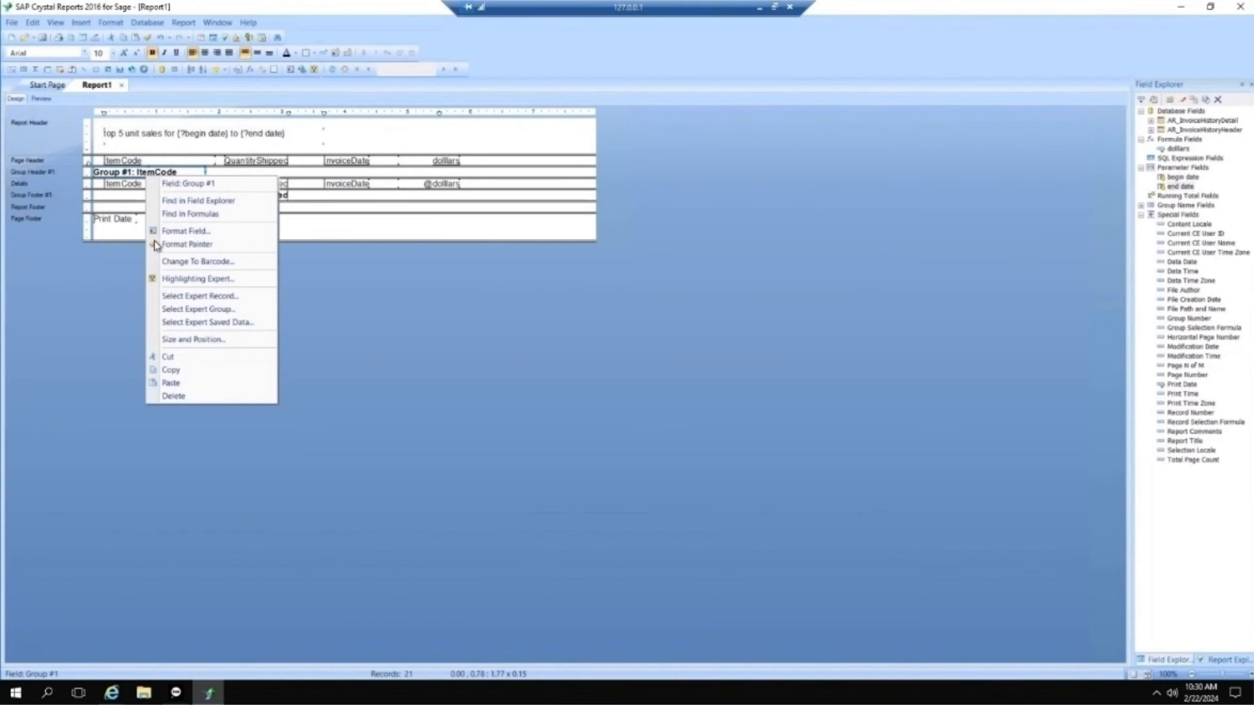
left_click(195, 371)
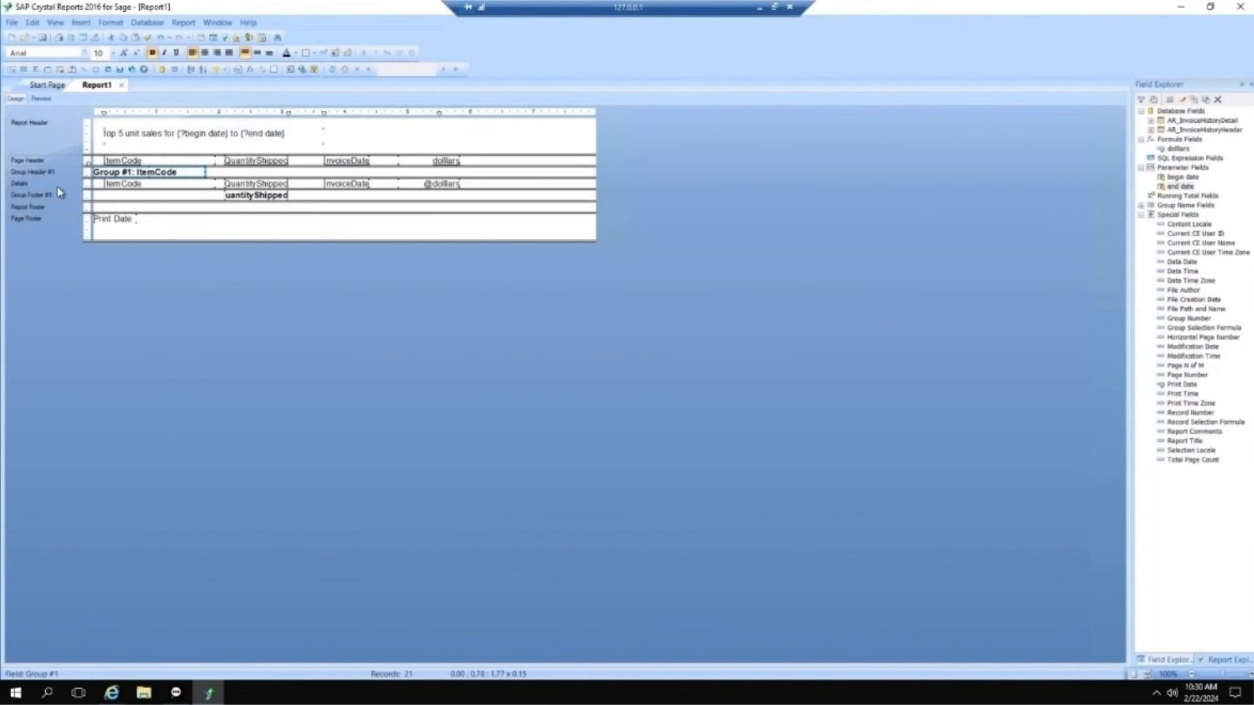
left_click(120, 202)
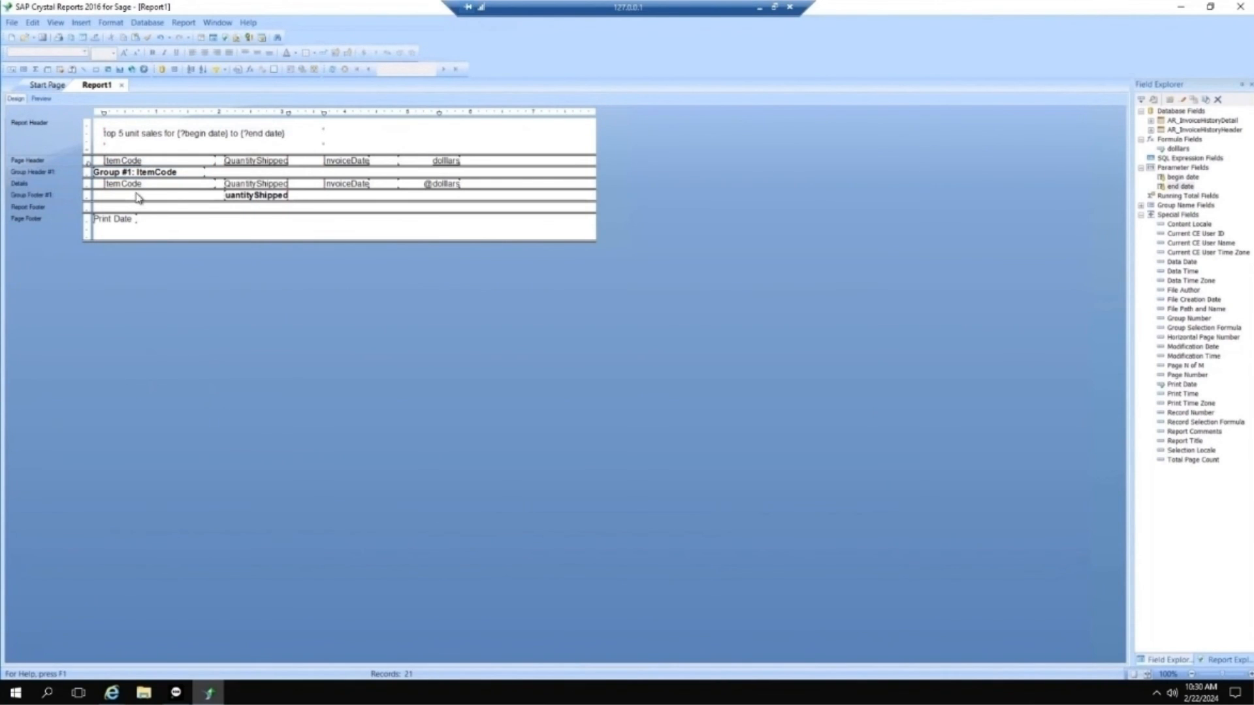
right_click(137, 198)
left_click(184, 356)
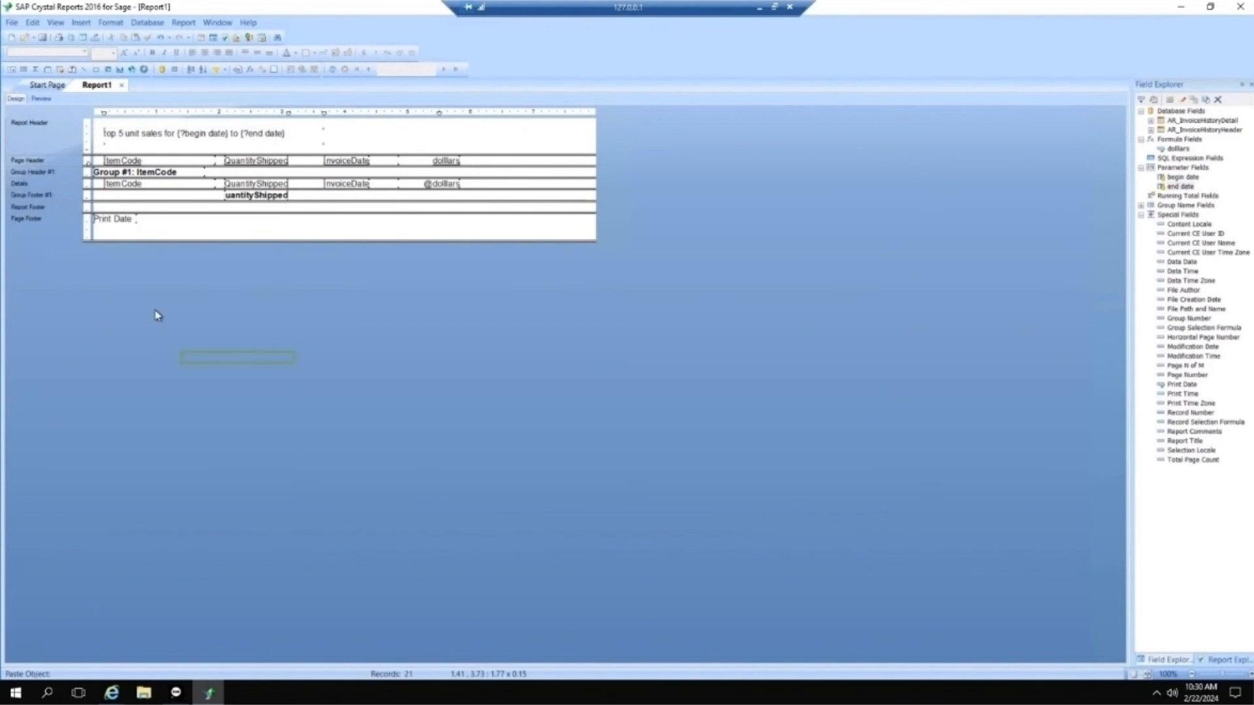
left_click(94, 196)
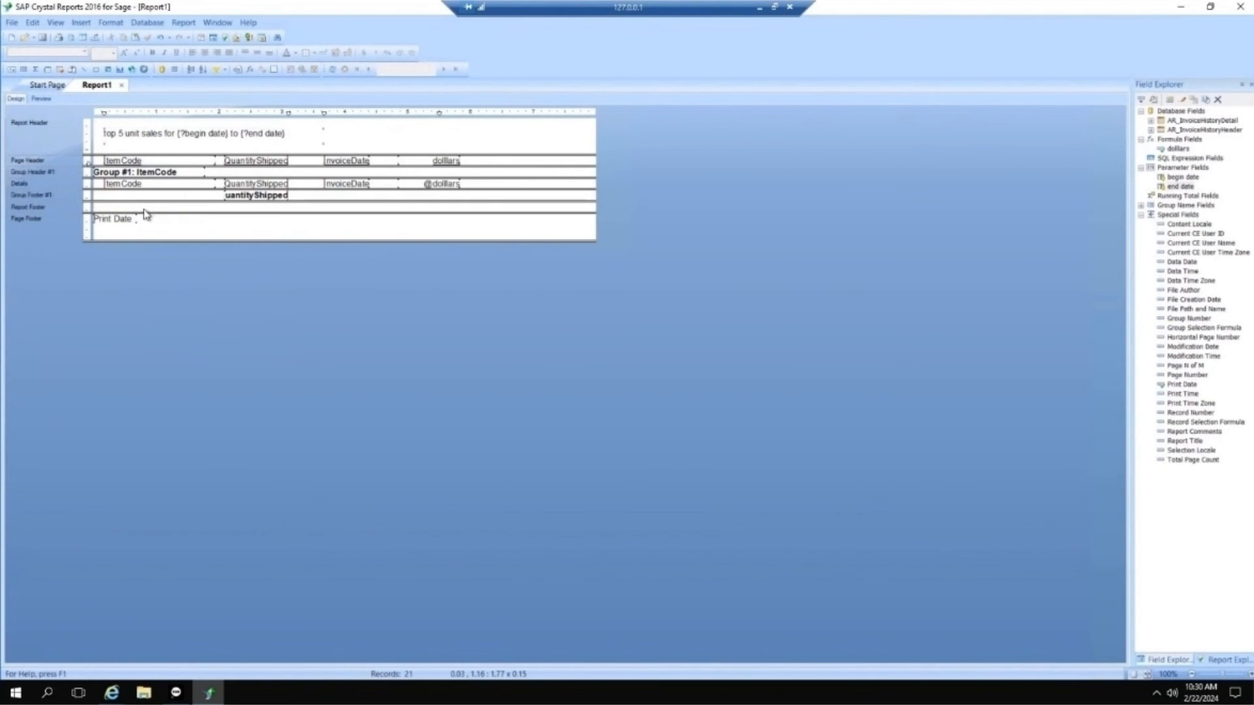
Step: Move the Group #1 ItemCode name field from the group header into Group Footer #1, aligned with the ItemCode column
left_click(117, 170)
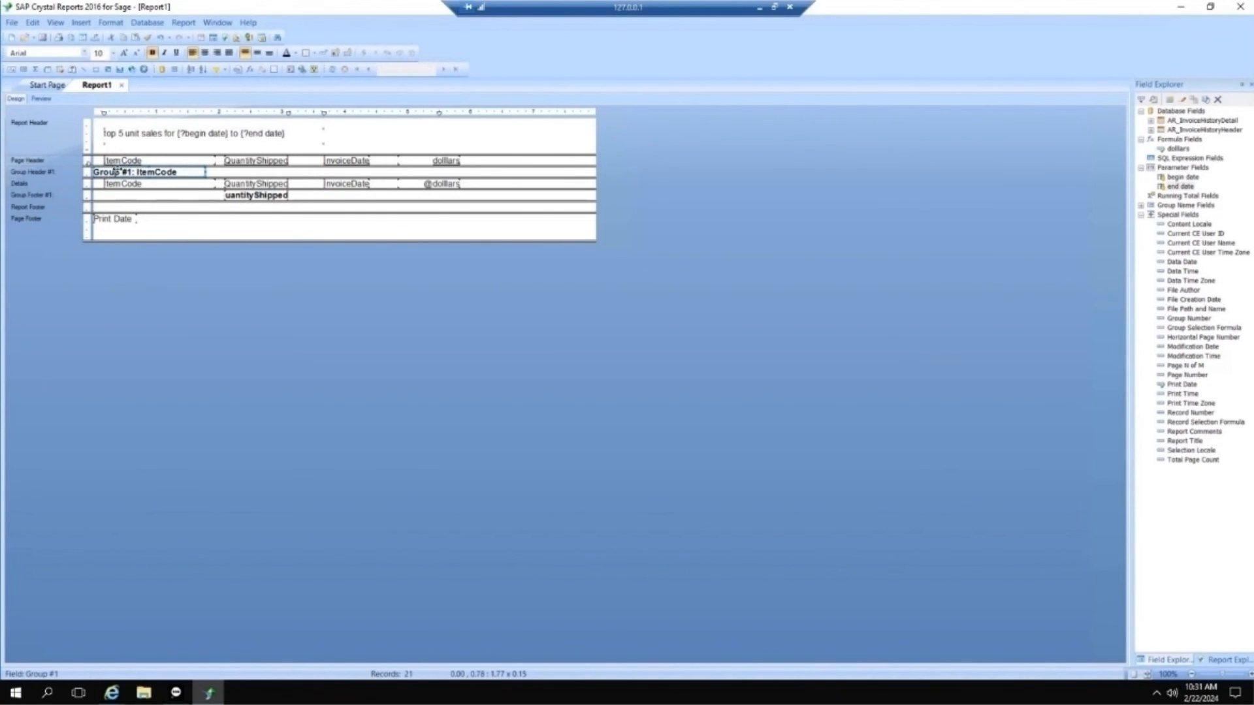
left_click_drag(117, 170, 119, 197)
left_click_drag(118, 201, 118, 201)
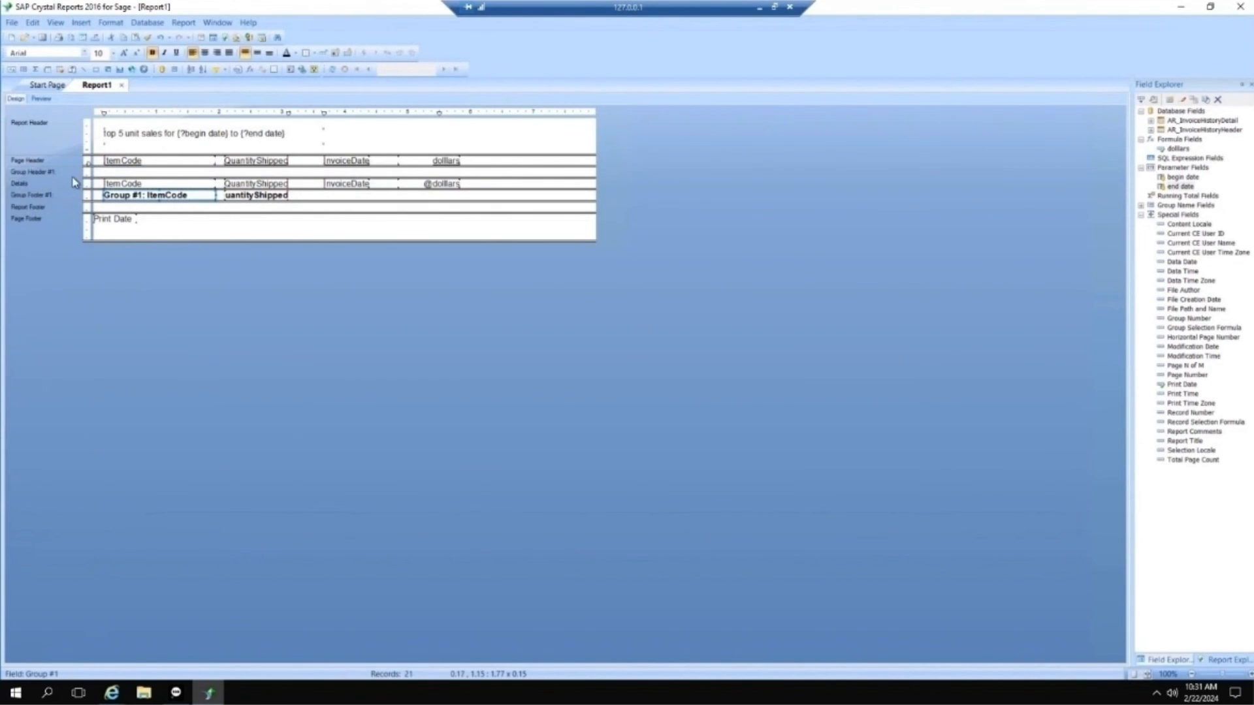
Step: Try to suppress the Group Header #1 section and hide the Details section with drill-down allowed, and preview the report
right_click(51, 174)
key("Escape")
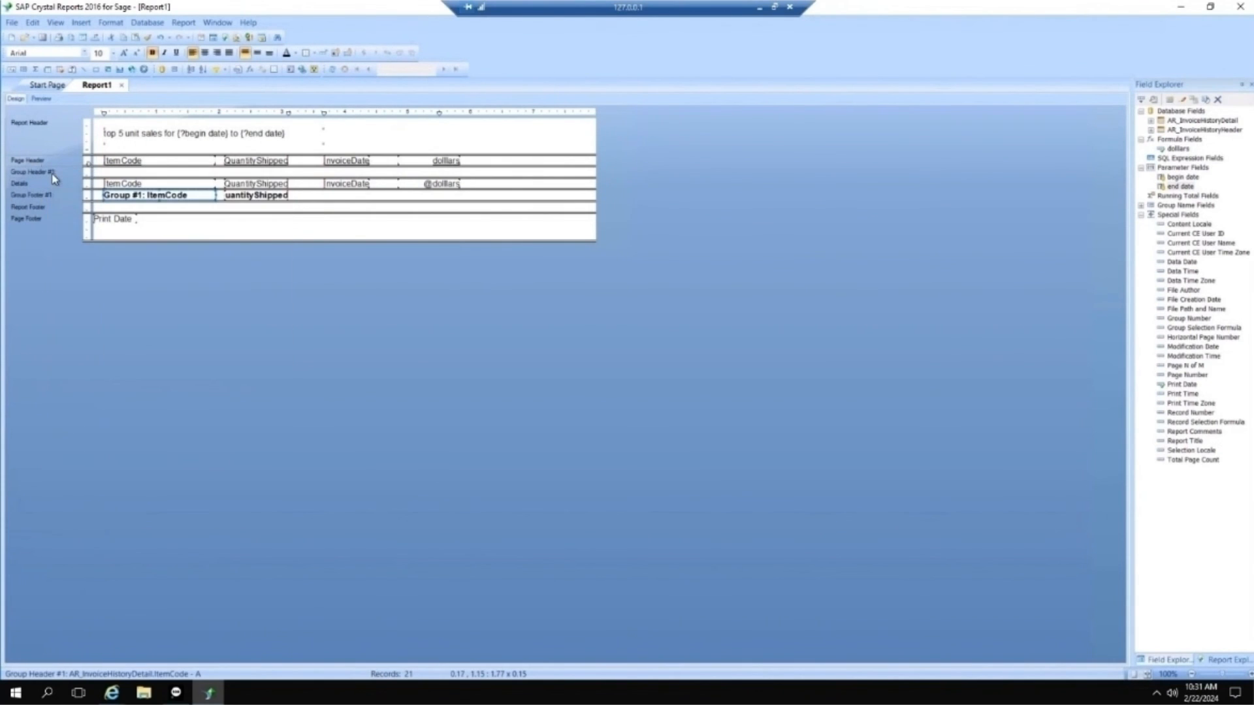
right_click(53, 177)
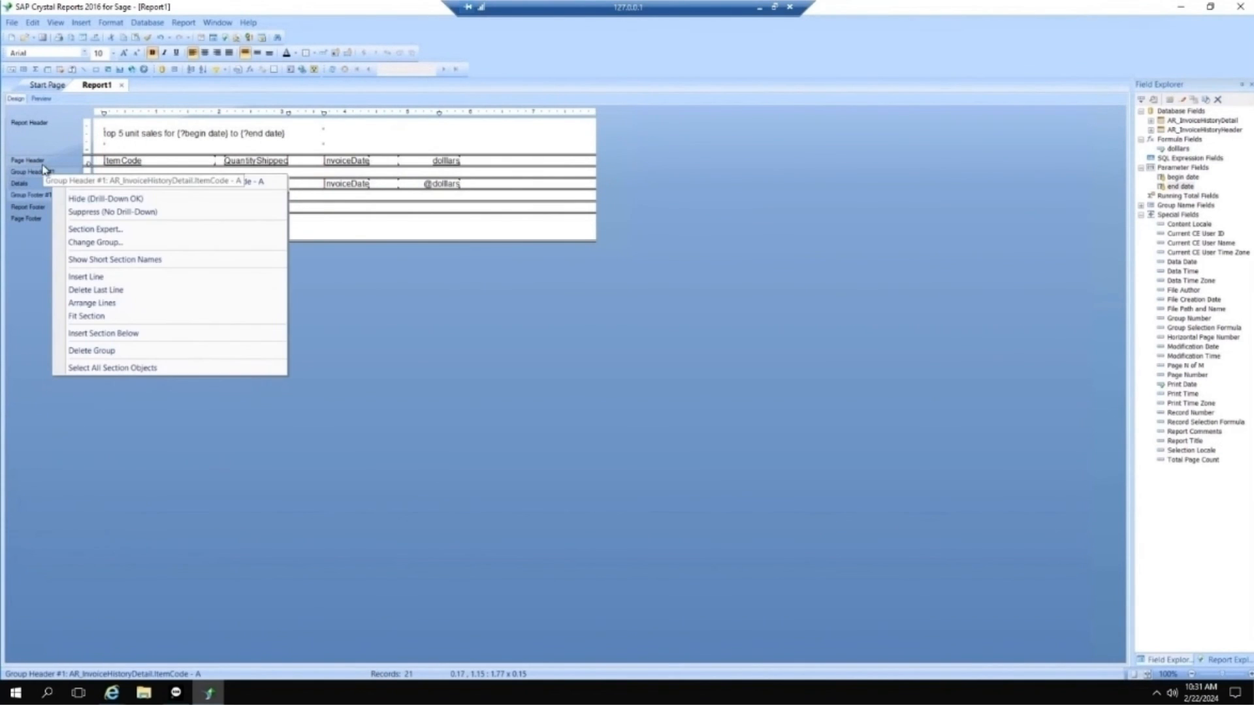
left_click(76, 213)
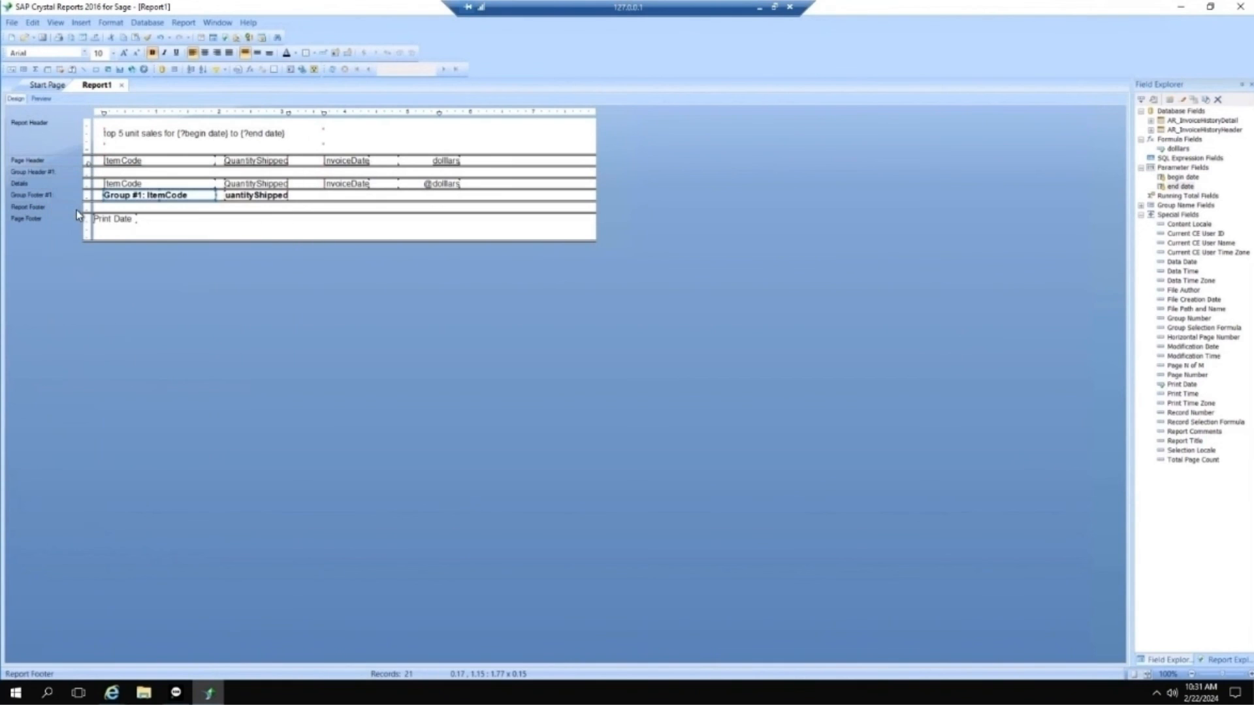
right_click(42, 184)
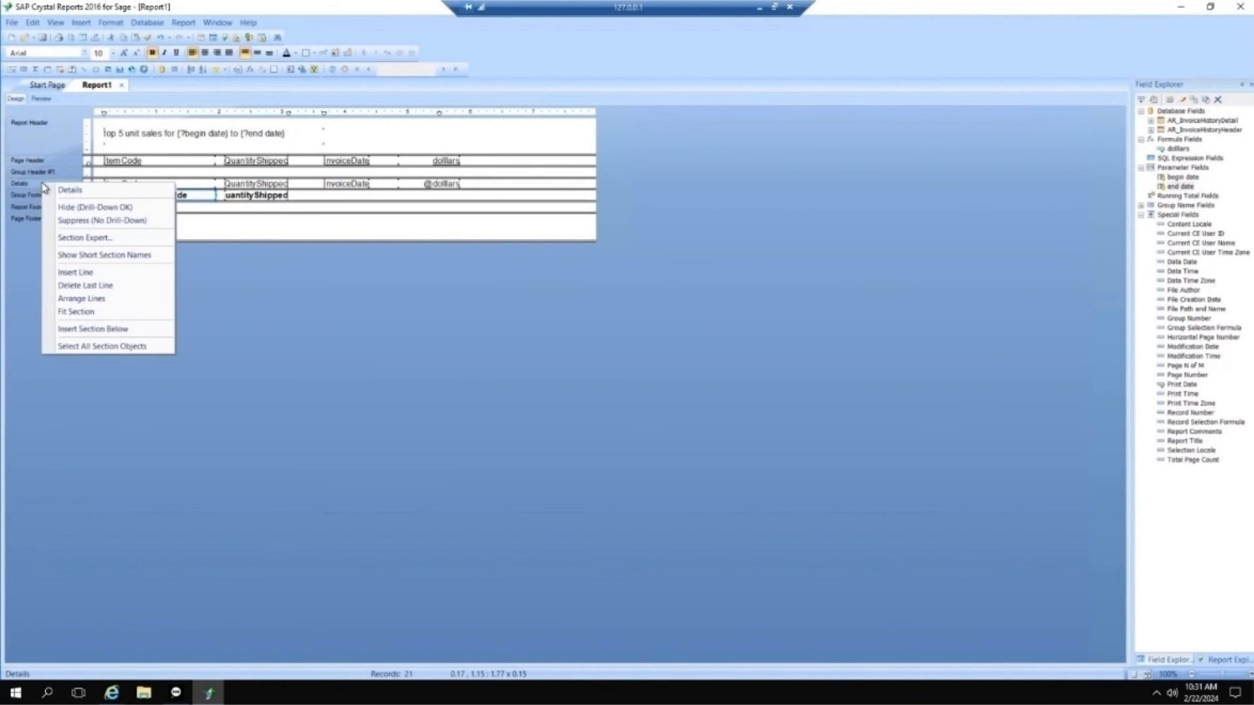
left_click(100, 208)
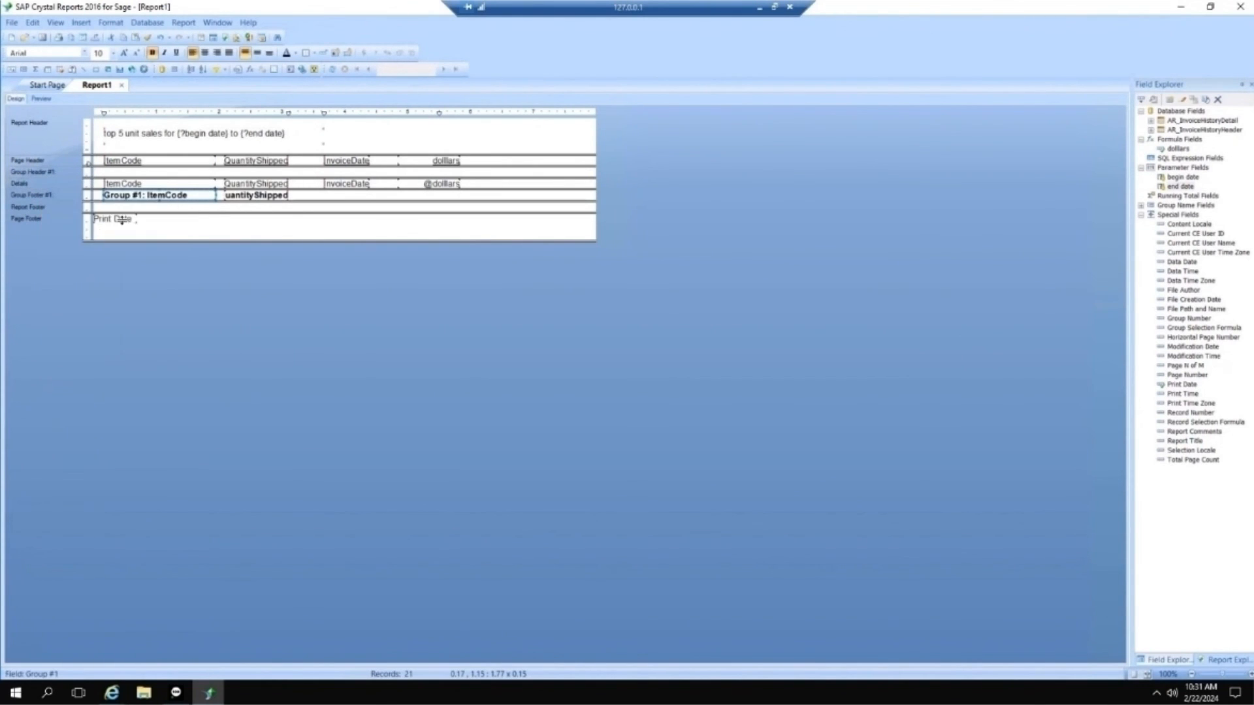
left_click(41, 98)
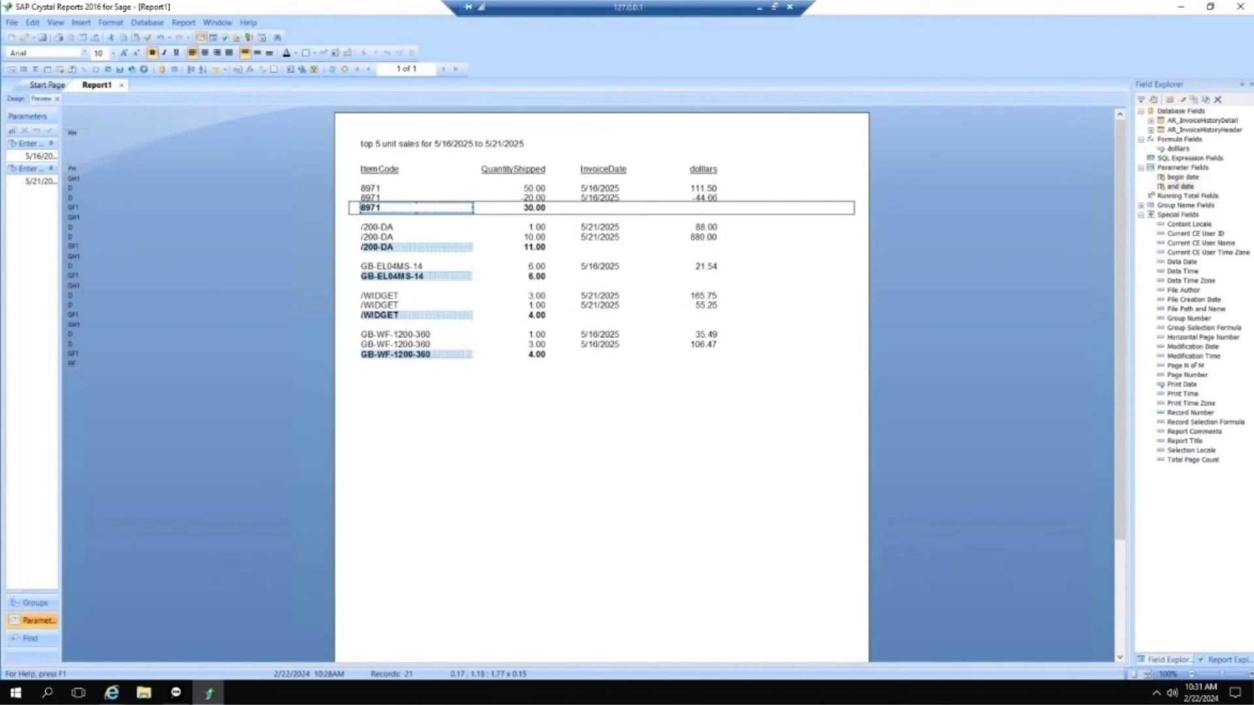
Step: Back in Design view, try again to hide the Details section with drill-down allowed, and check the preview
left_click(17, 99)
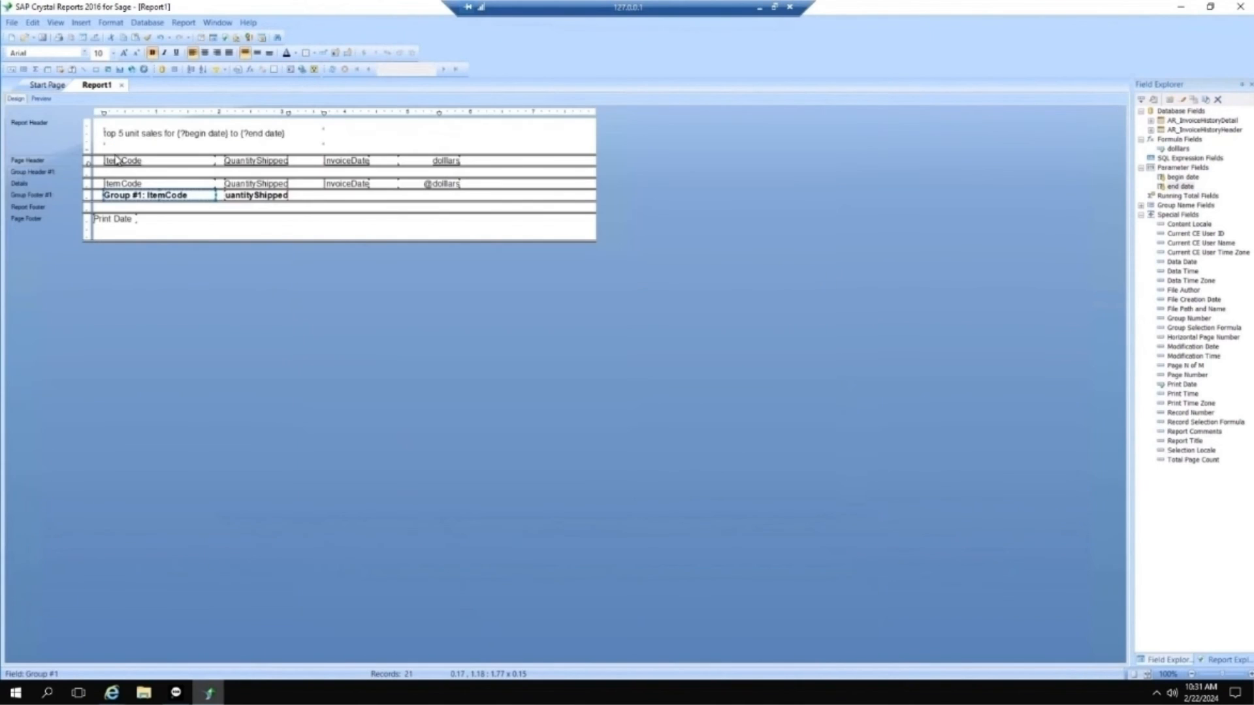
right_click(70, 184)
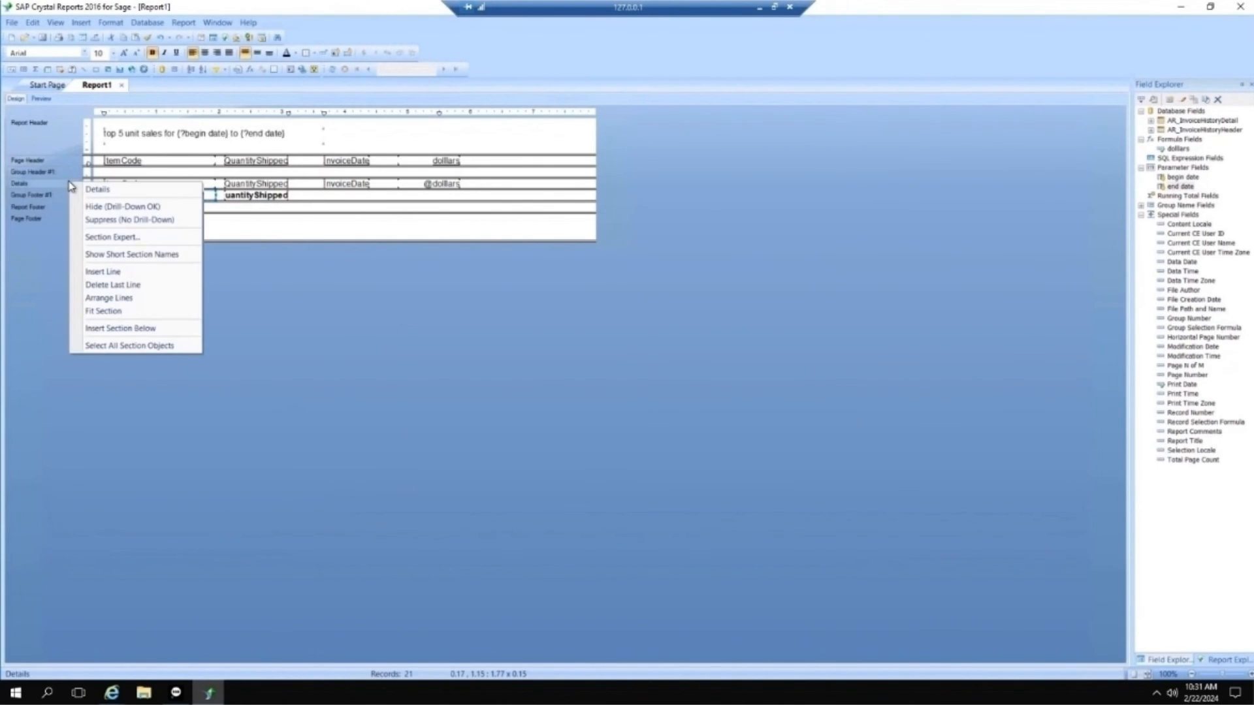
left_click(106, 207)
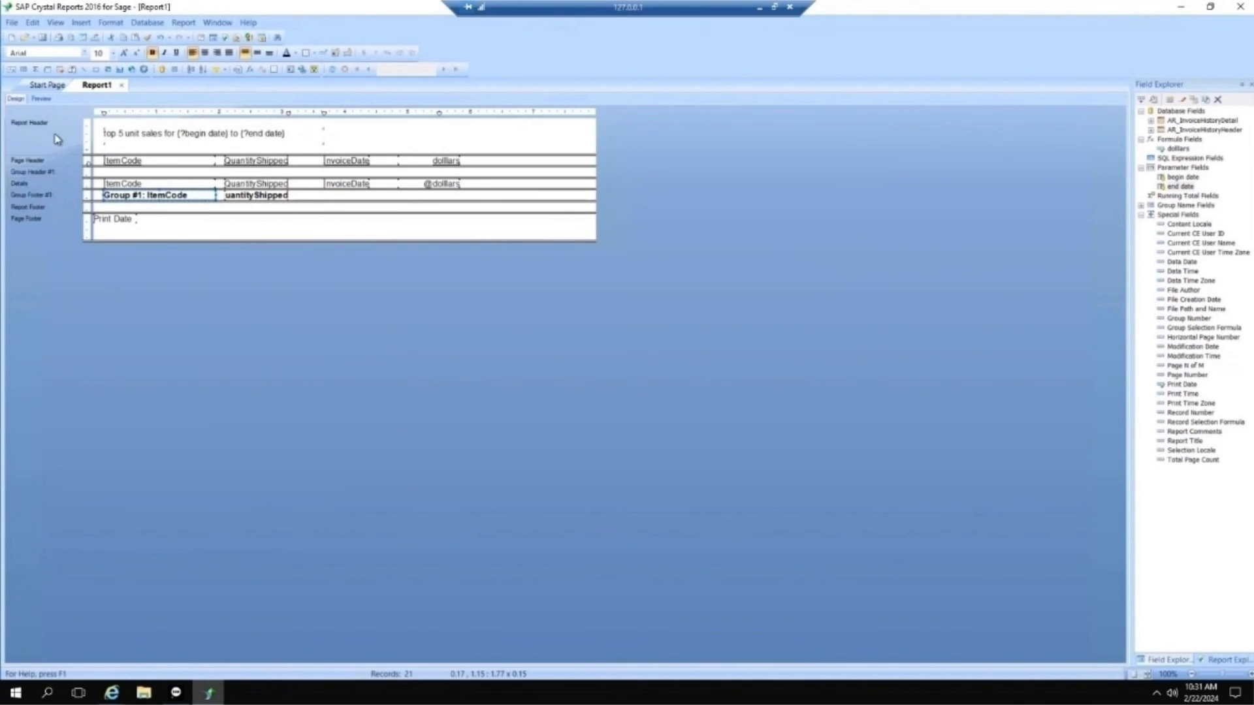
left_click(41, 98)
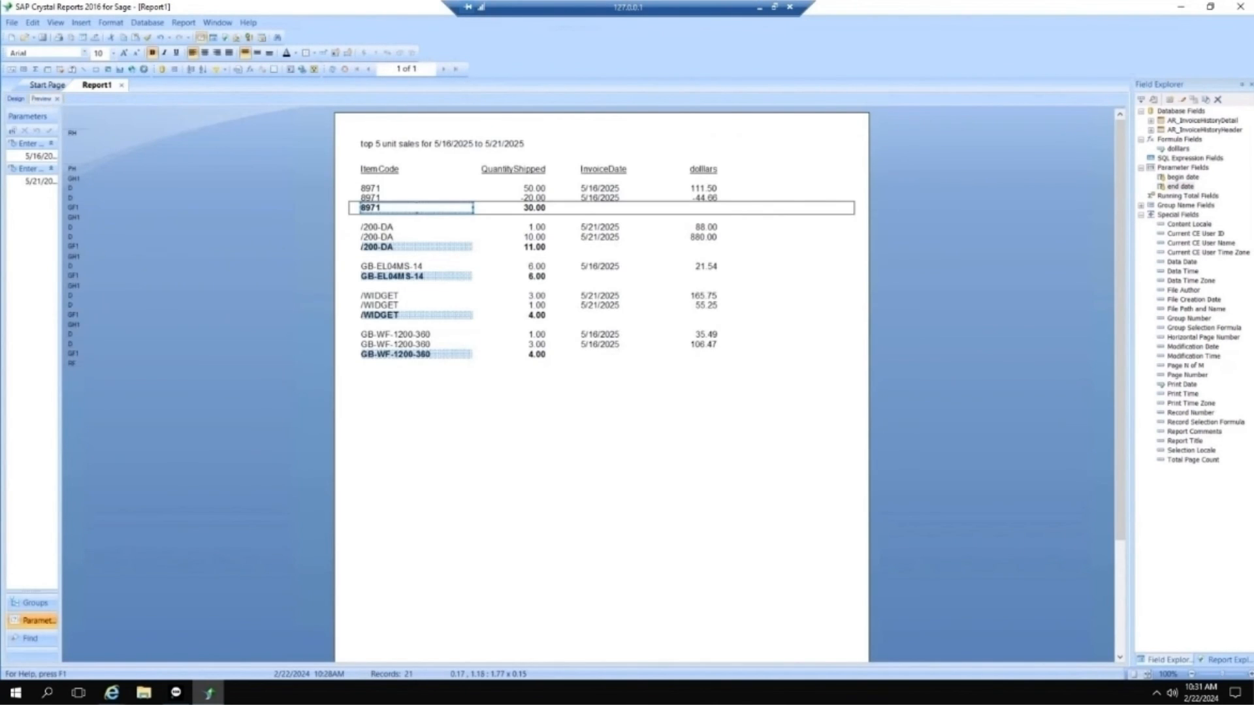
Step: In Design view, try to suppress the Details section without drill-down, and preview the report
left_click(16, 99)
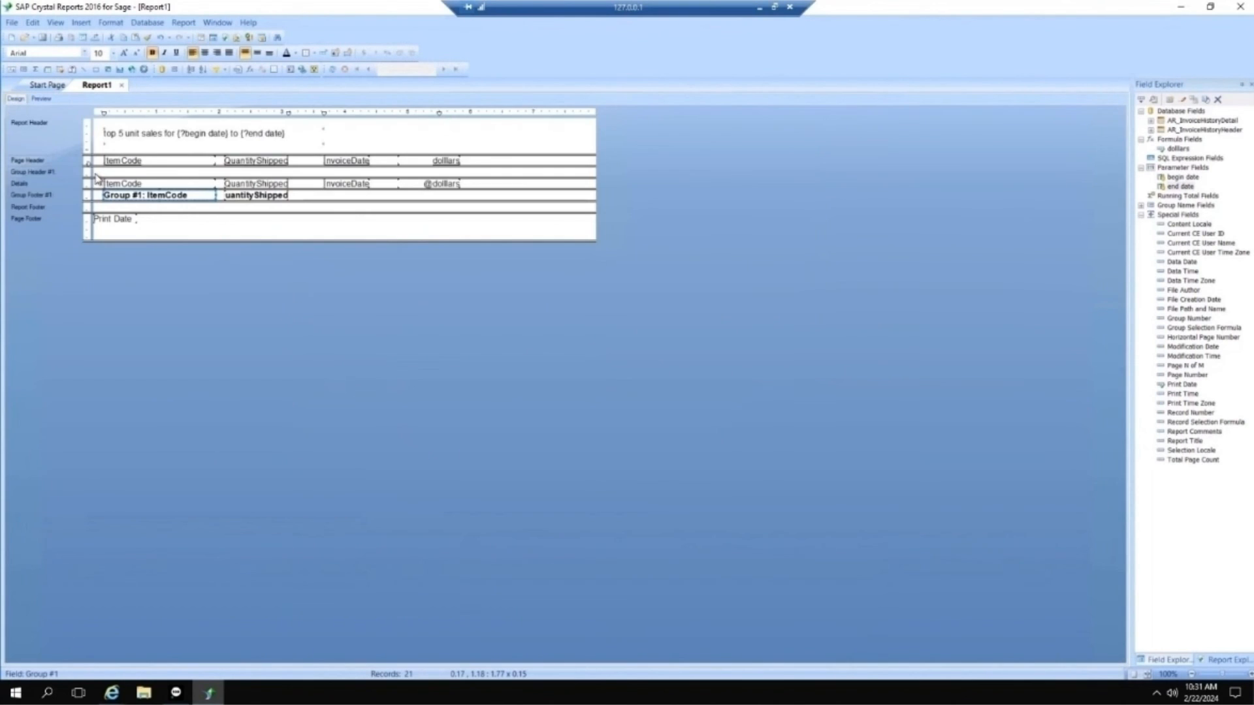
right_click(49, 188)
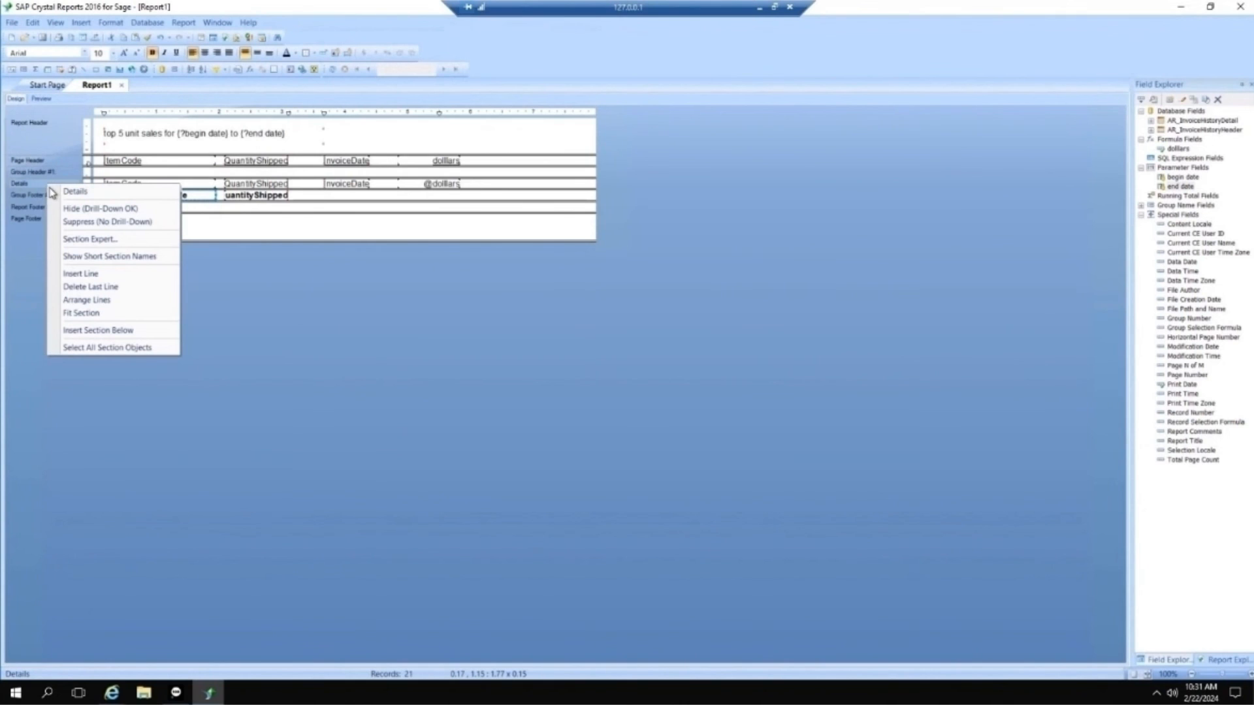
left_click(105, 224)
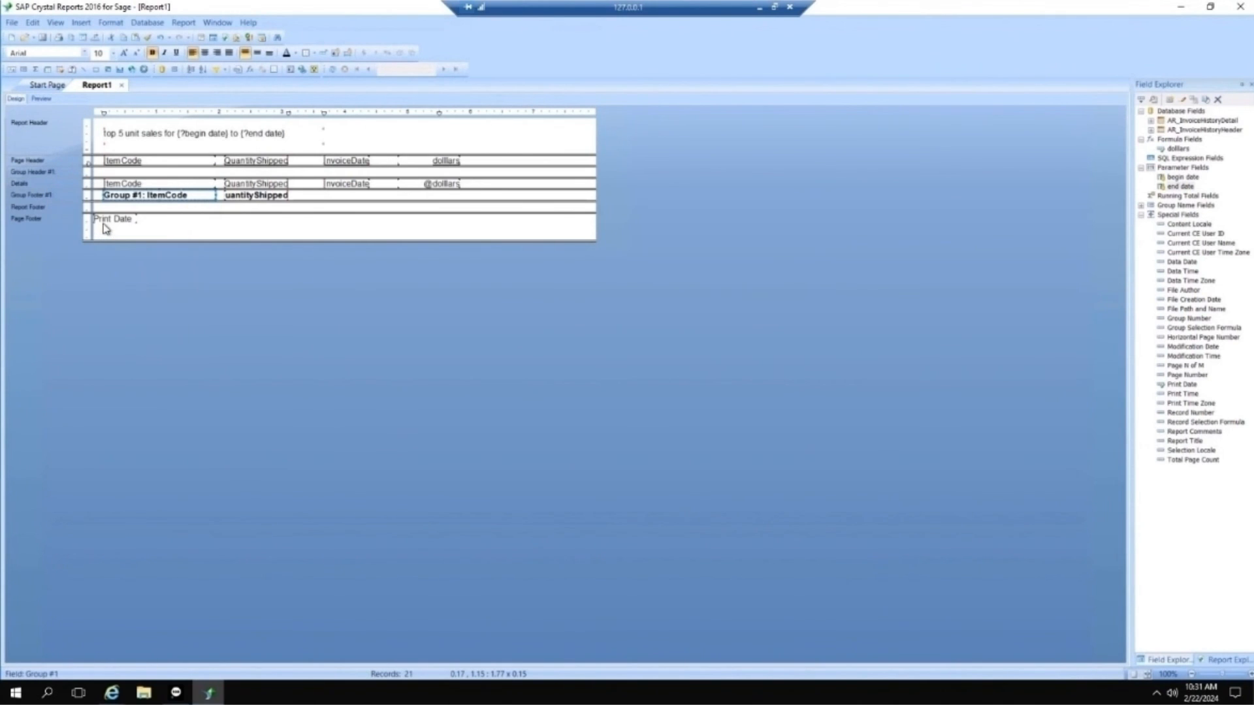
left_click(61, 185)
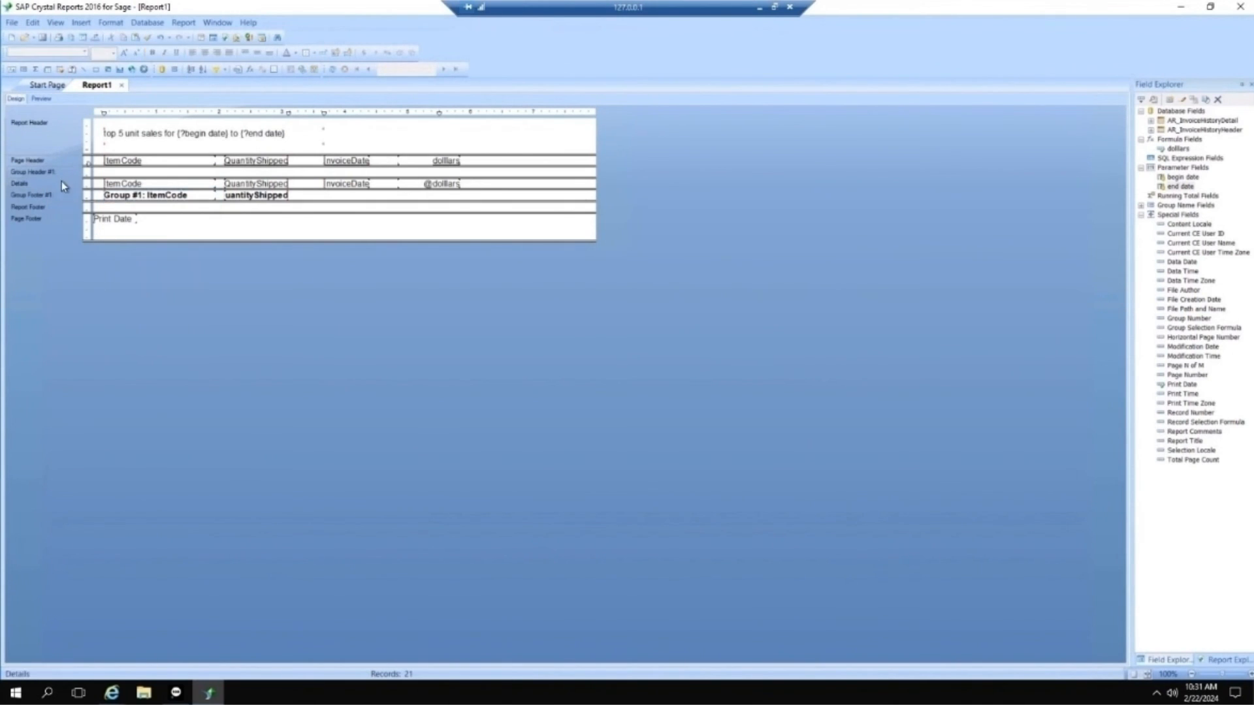
right_click(62, 182)
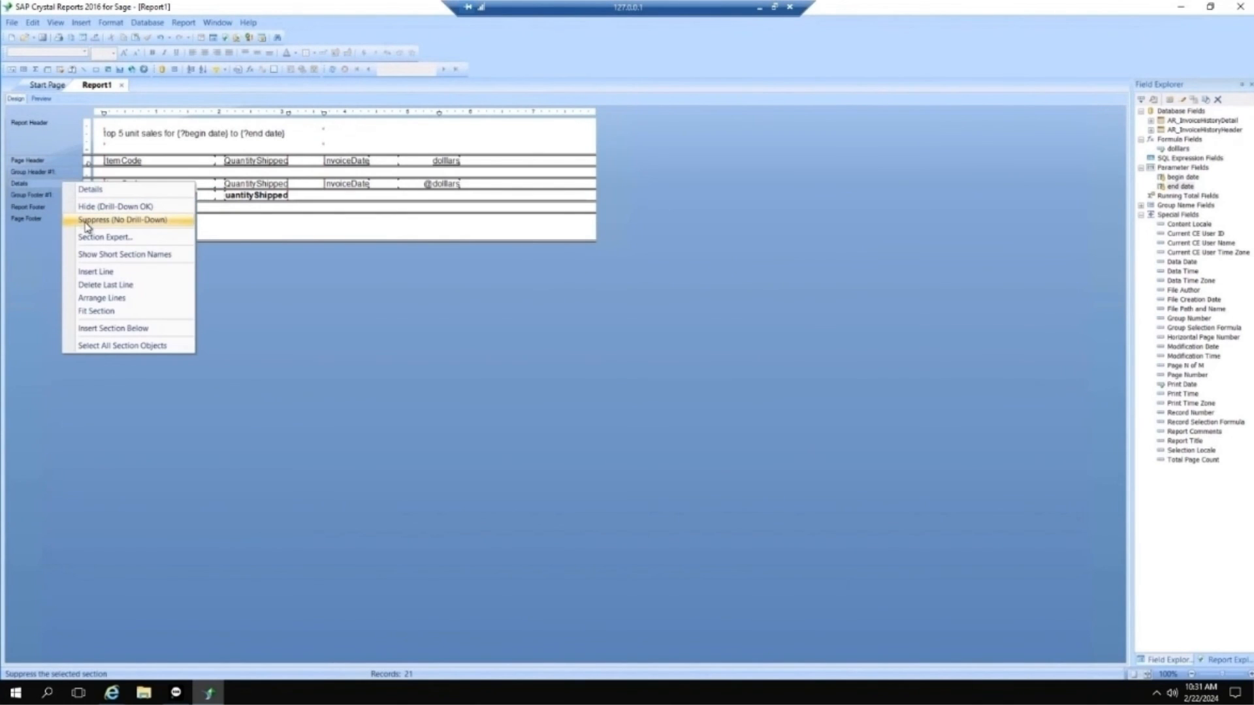
left_click(87, 222)
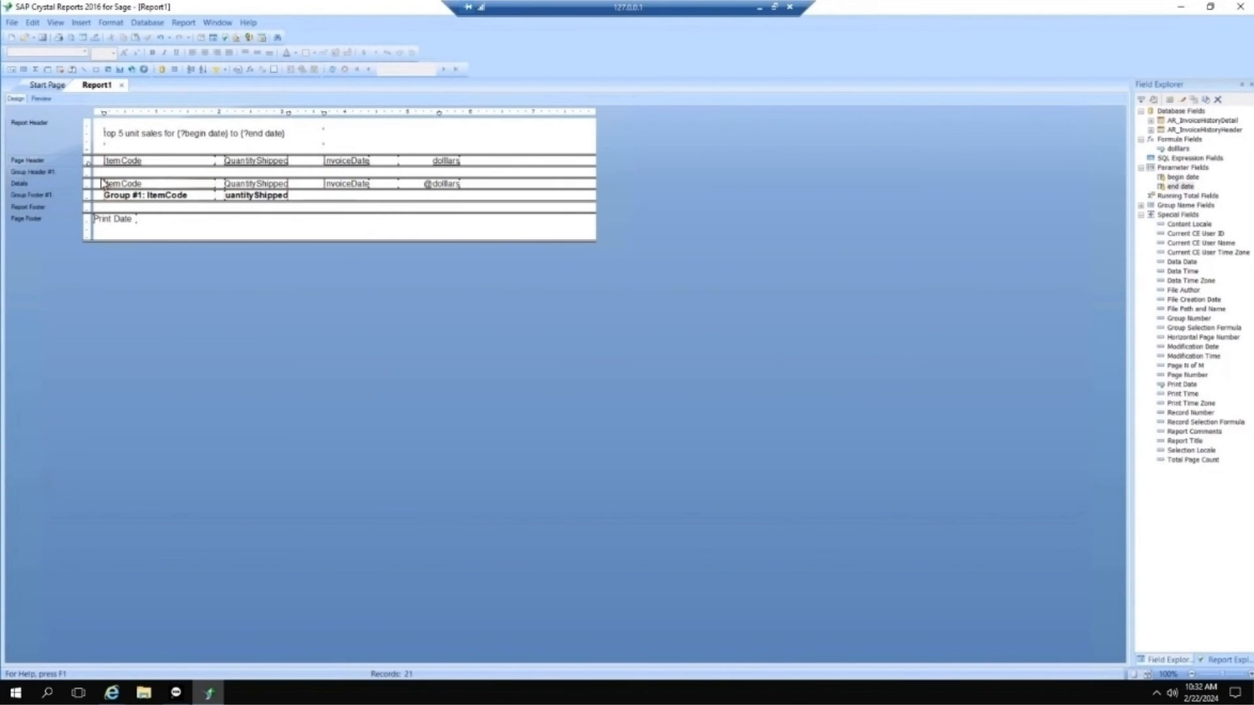
right_click(41, 186)
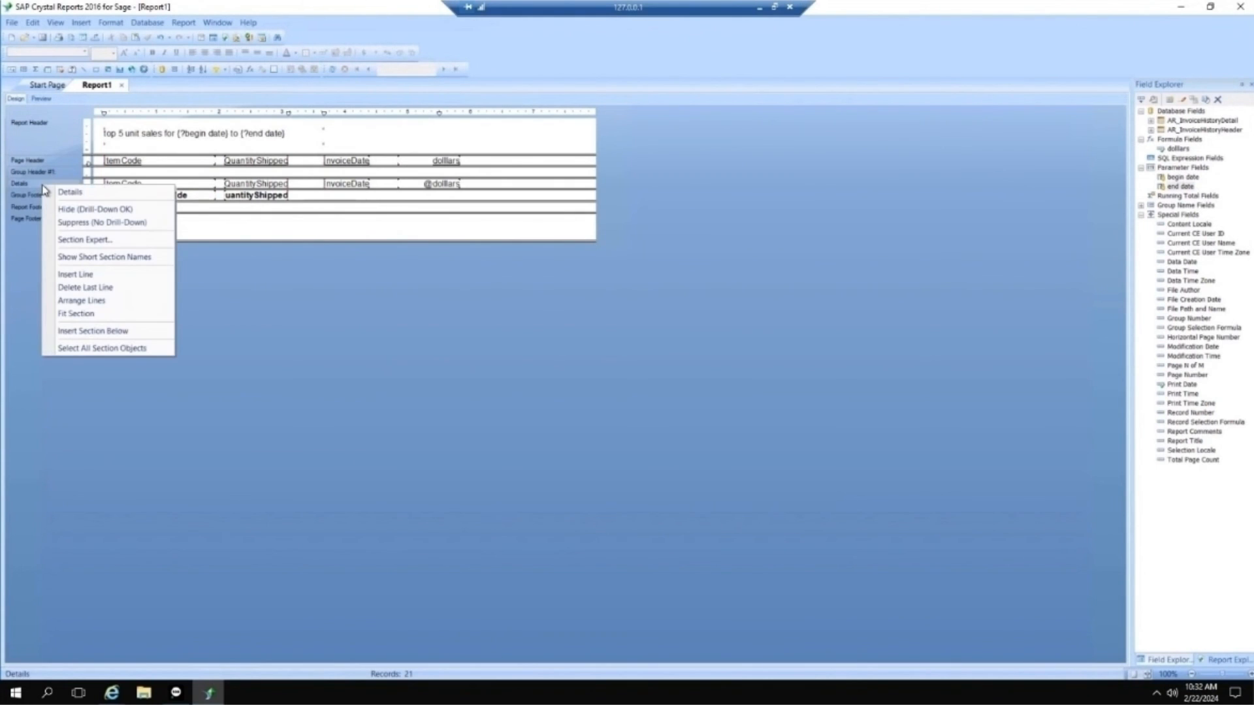
left_click(68, 224)
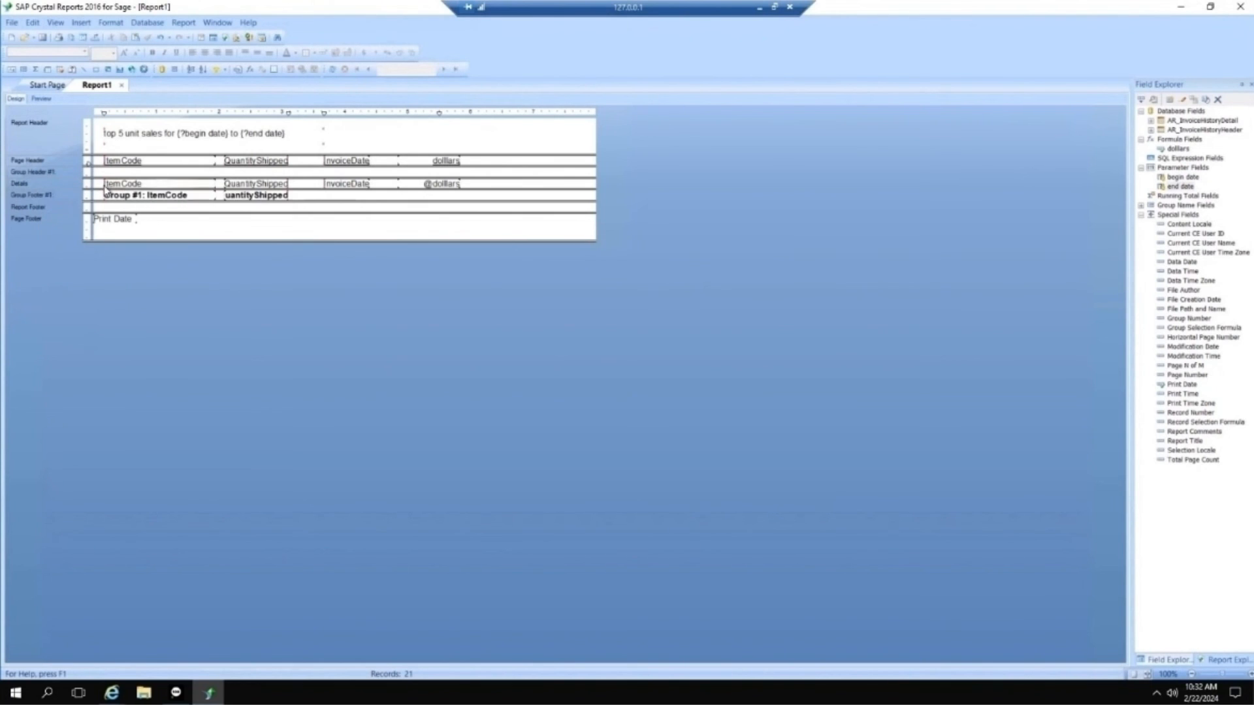
left_click(46, 99)
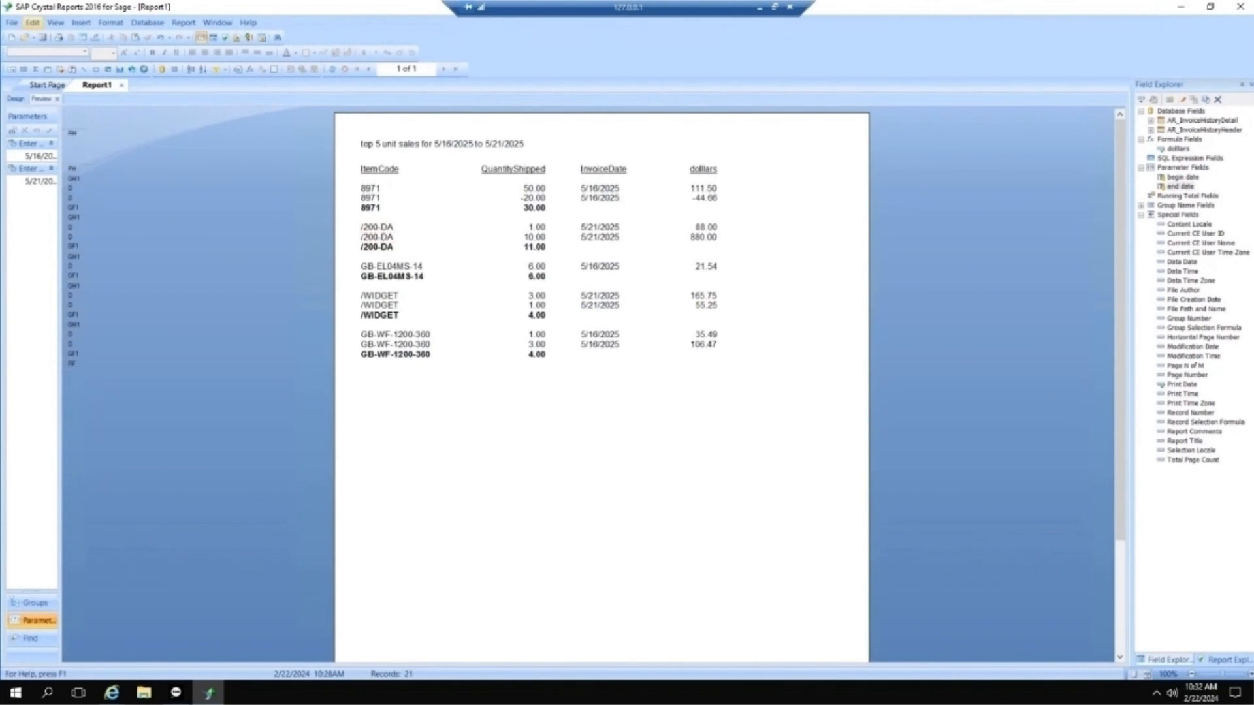
Step: Save the report to the Desktop as a Crystal Reports file named "test custom"
left_click(12, 23)
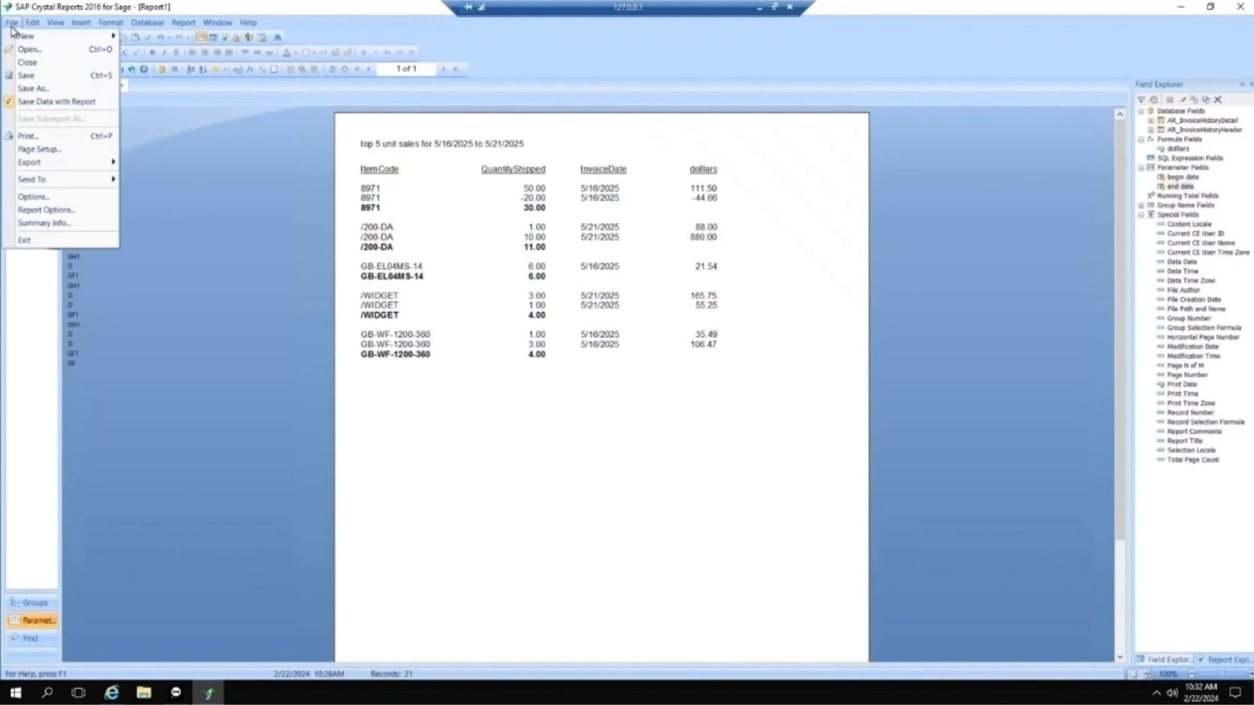
left_click(31, 89)
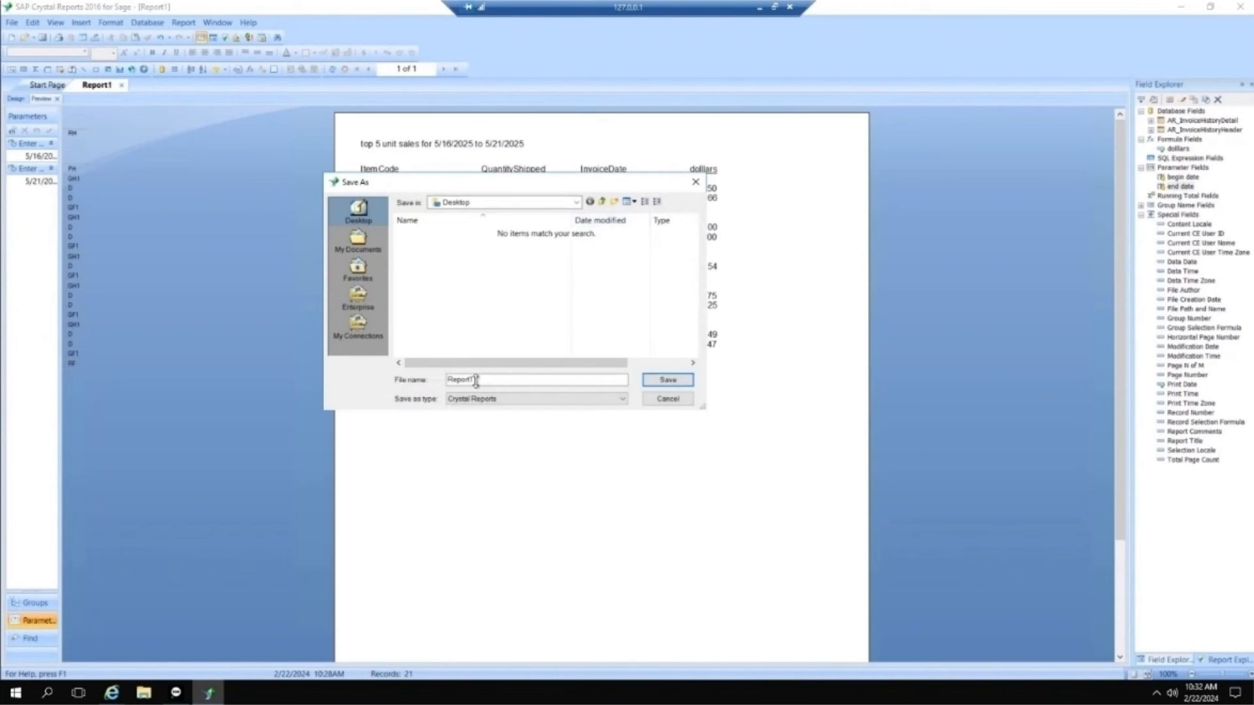
left_click_drag(476, 381, 150, 292)
type("test custom")
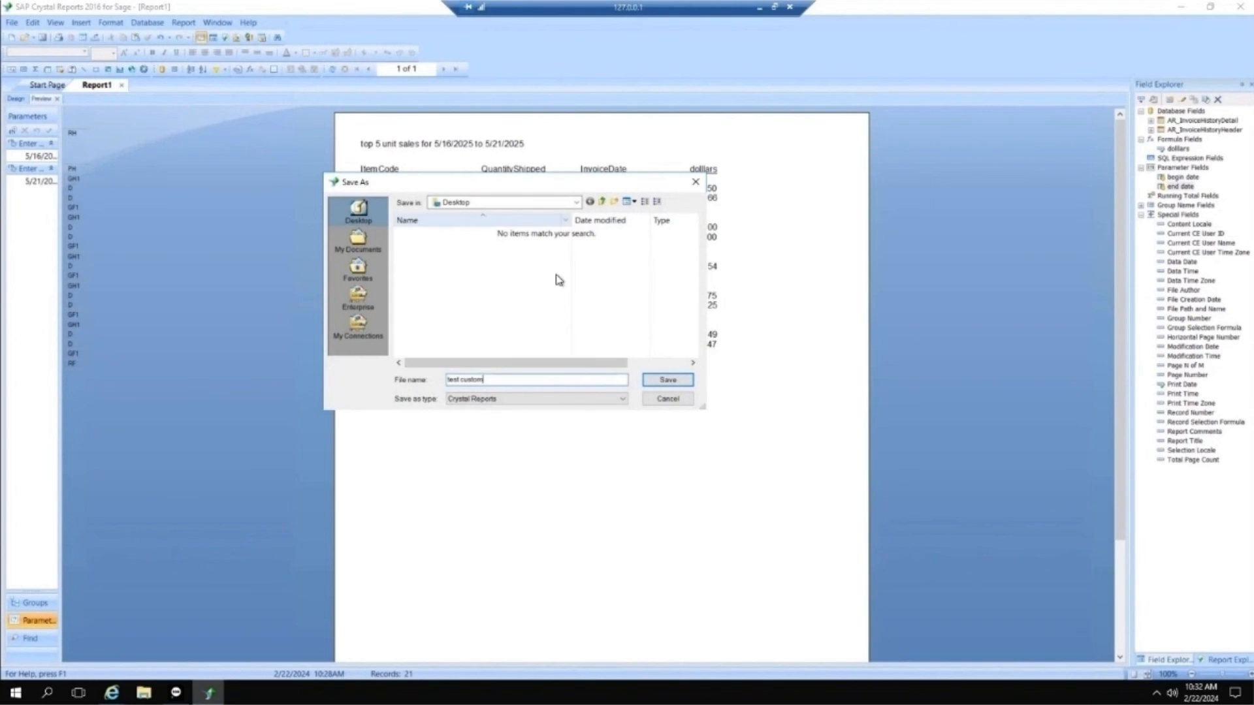
left_click(669, 381)
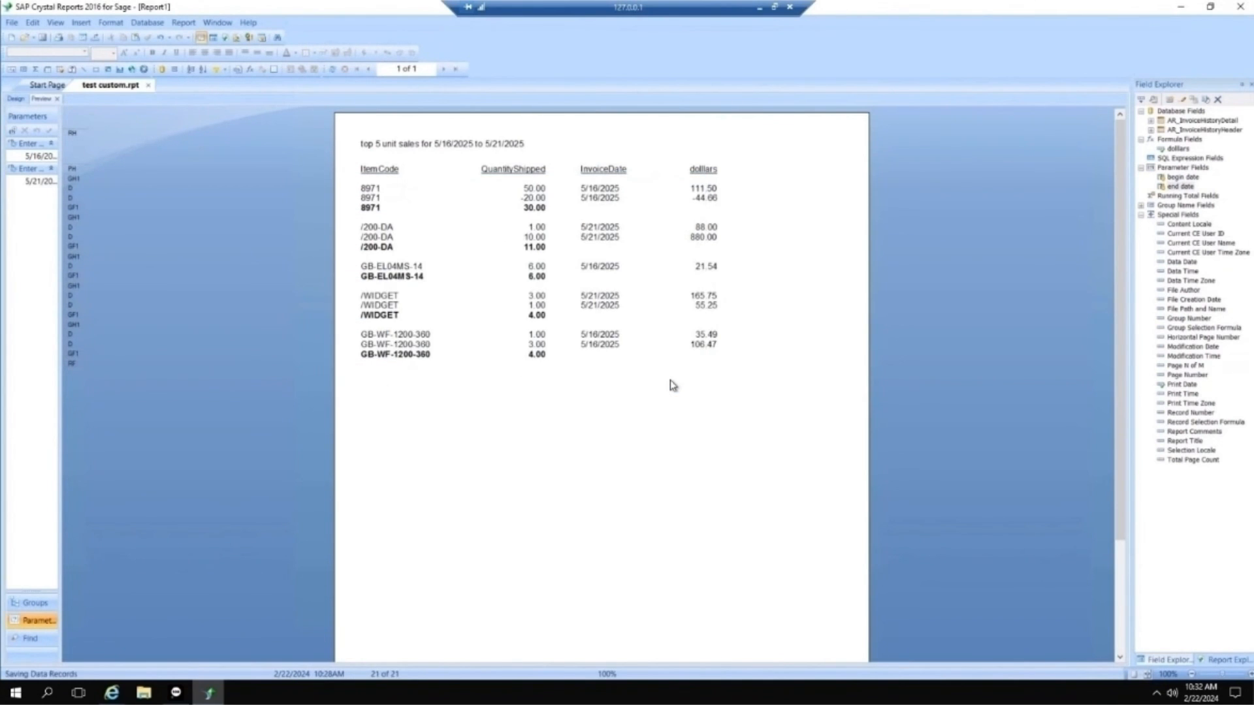
Step: Close Crystal Reports, switch to Sage 100, and open the Library Master module's task list
left_click(1250, 12)
left_click(175, 692)
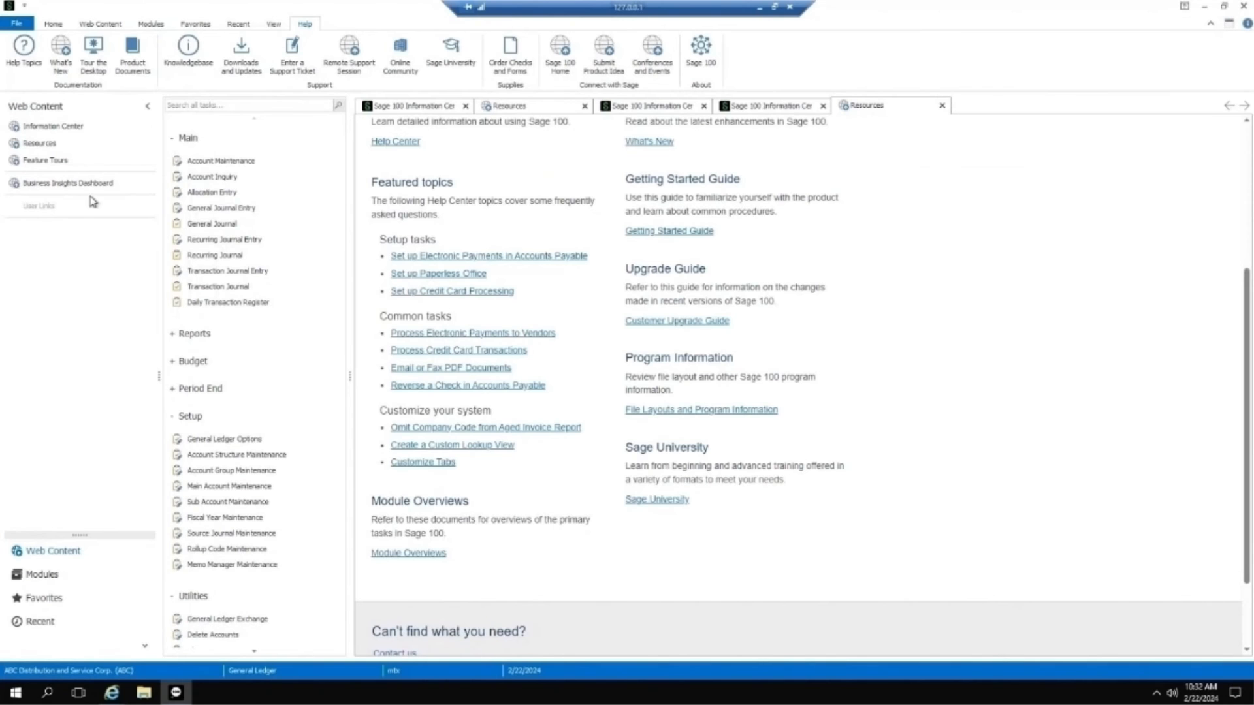
left_click(59, 578)
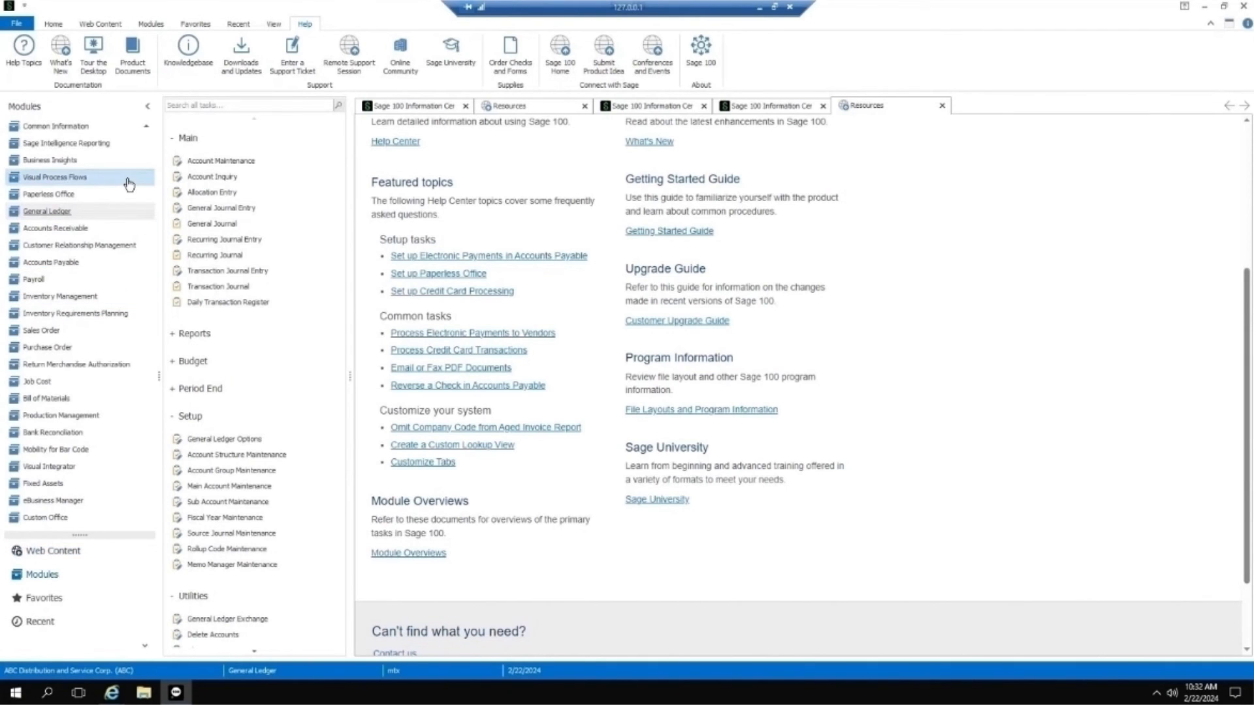
scroll(133, 185, "up", 1)
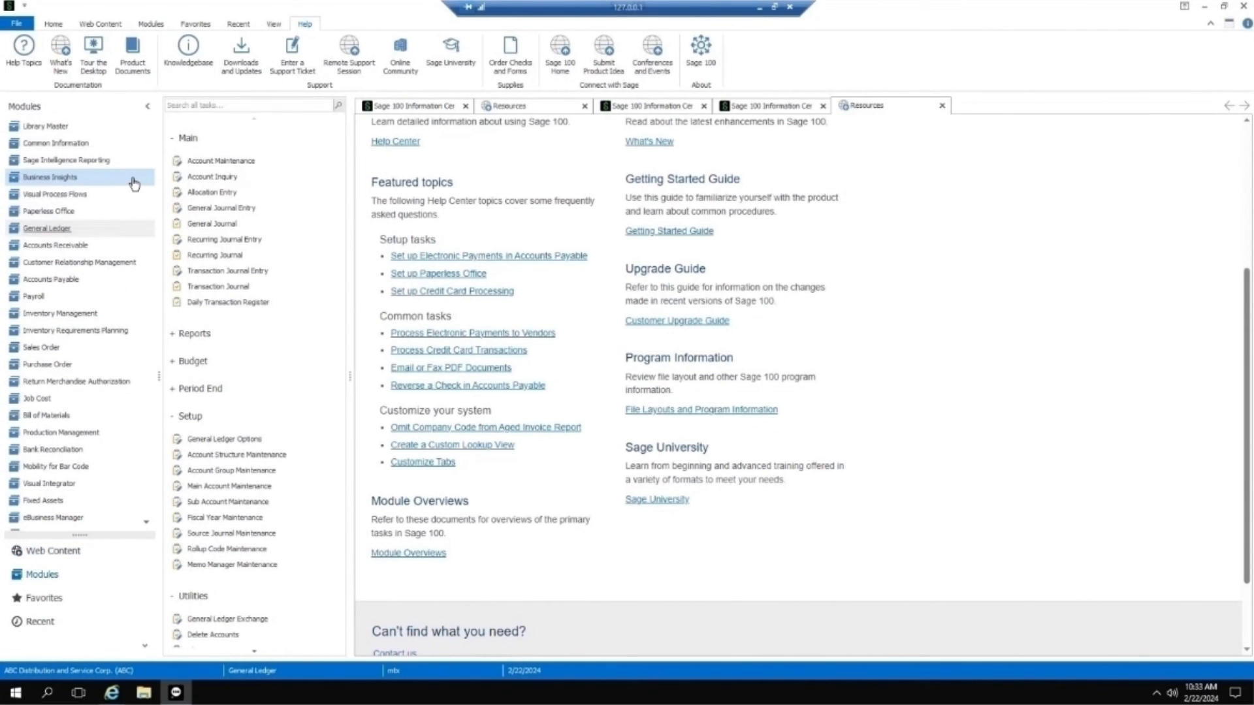
left_click(55, 127)
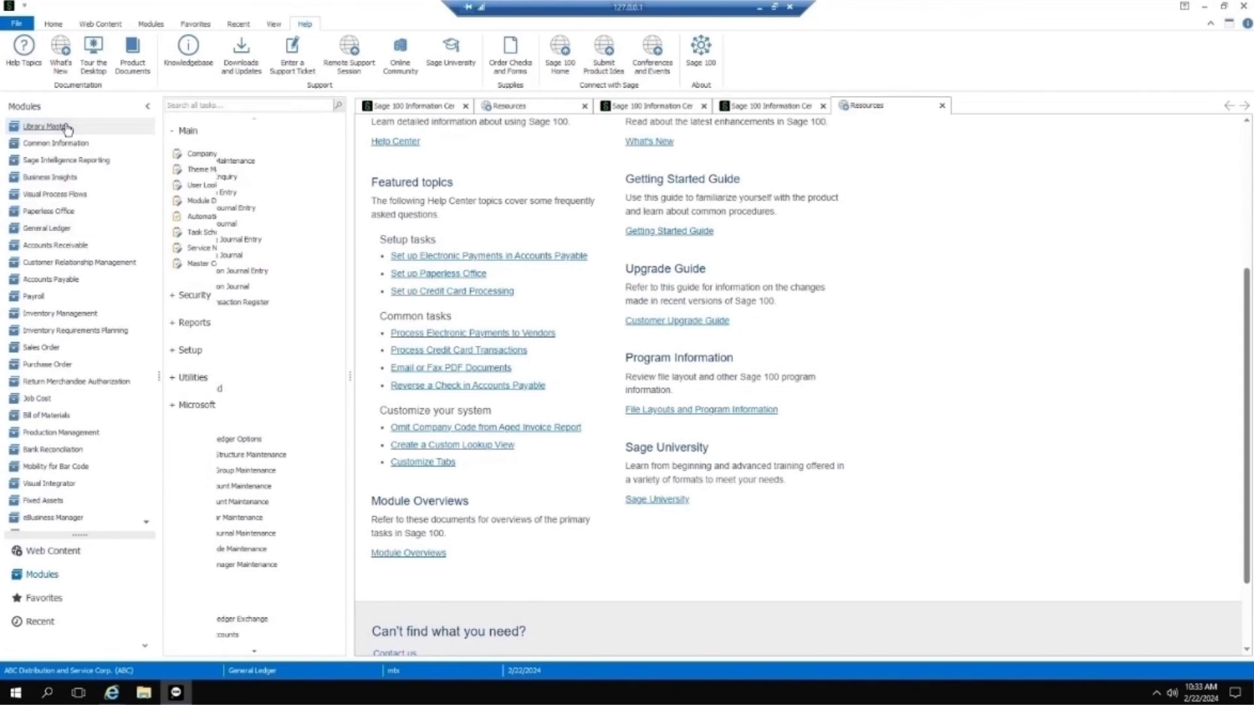
Step: Open Report Manager from Library Master's setup tasks and start the Menu Wizard to define a report to add to the menu
left_click(189, 351)
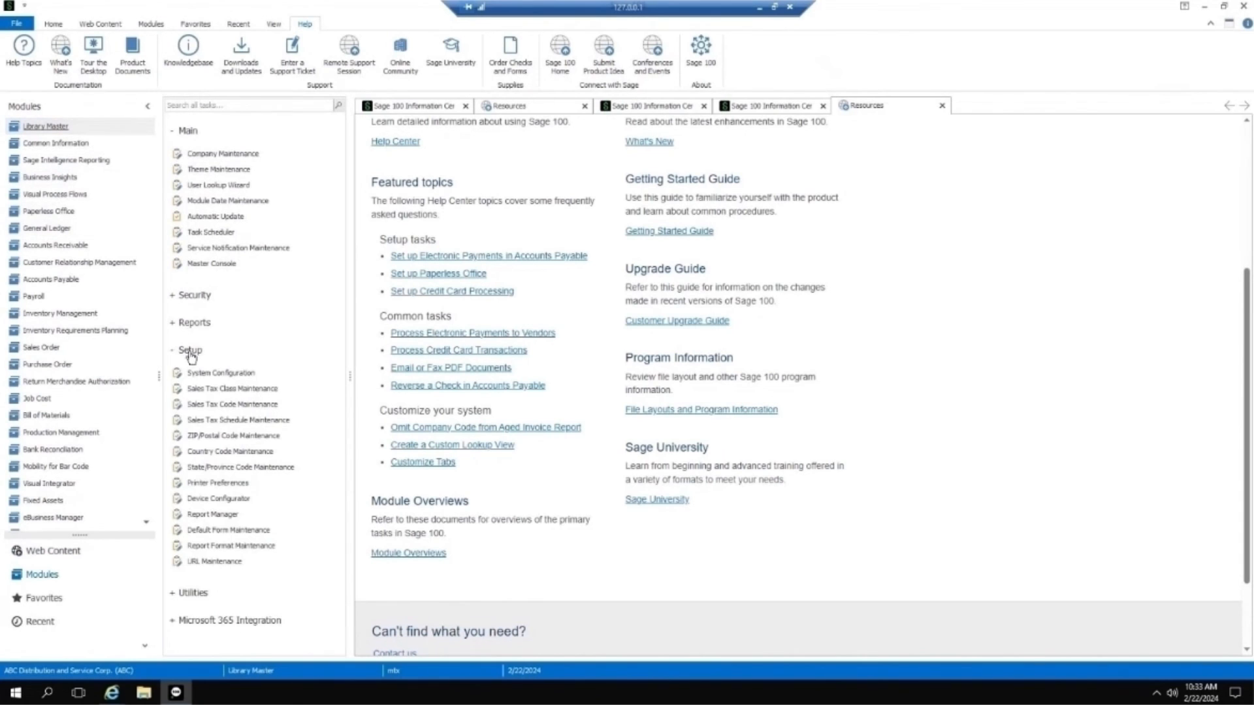
left_click(205, 520)
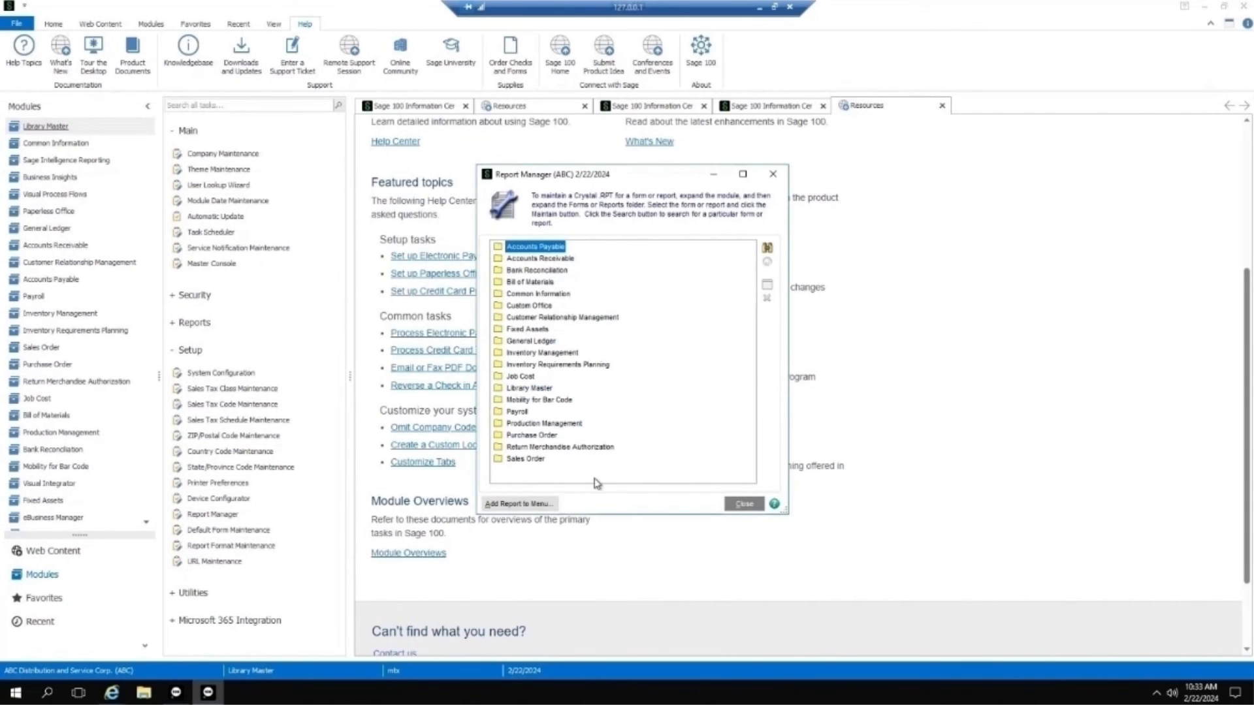
left_click(528, 506)
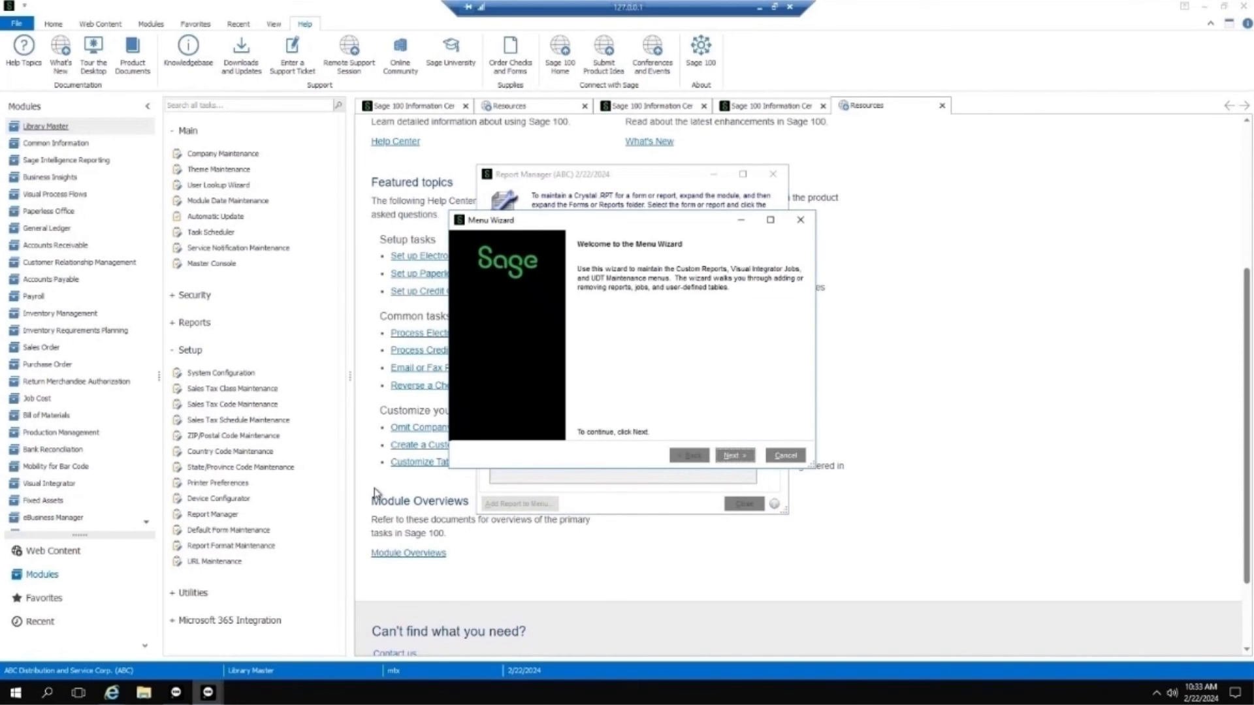
left_click(734, 456)
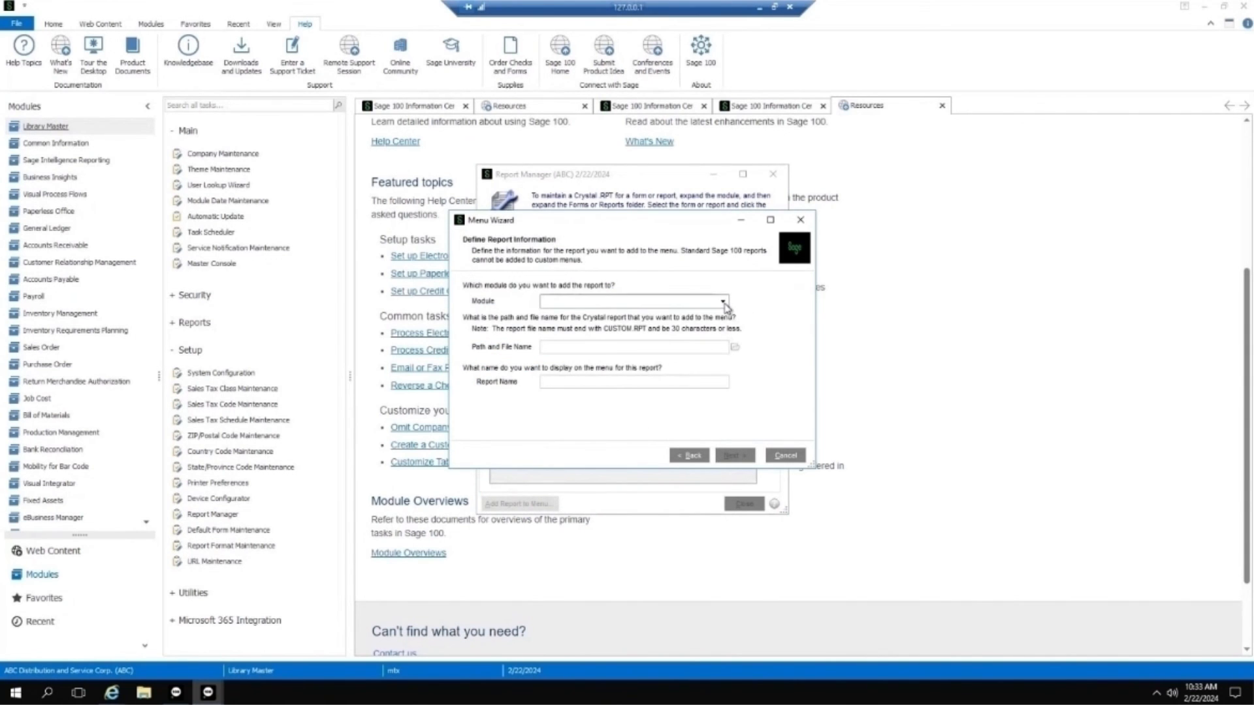
Step: Assign the custom report to the Accounts Receivable module, try to browse for its Crystal report file, and dismiss the error
left_click(722, 302)
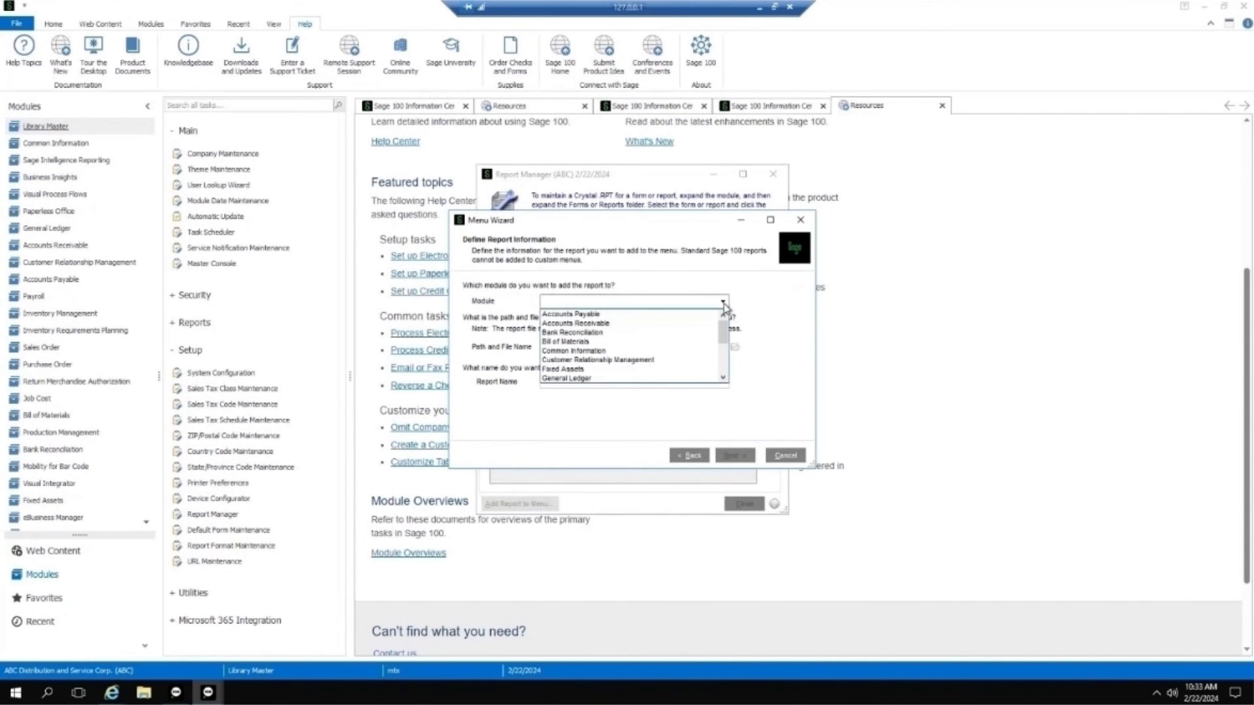
left_click(609, 324)
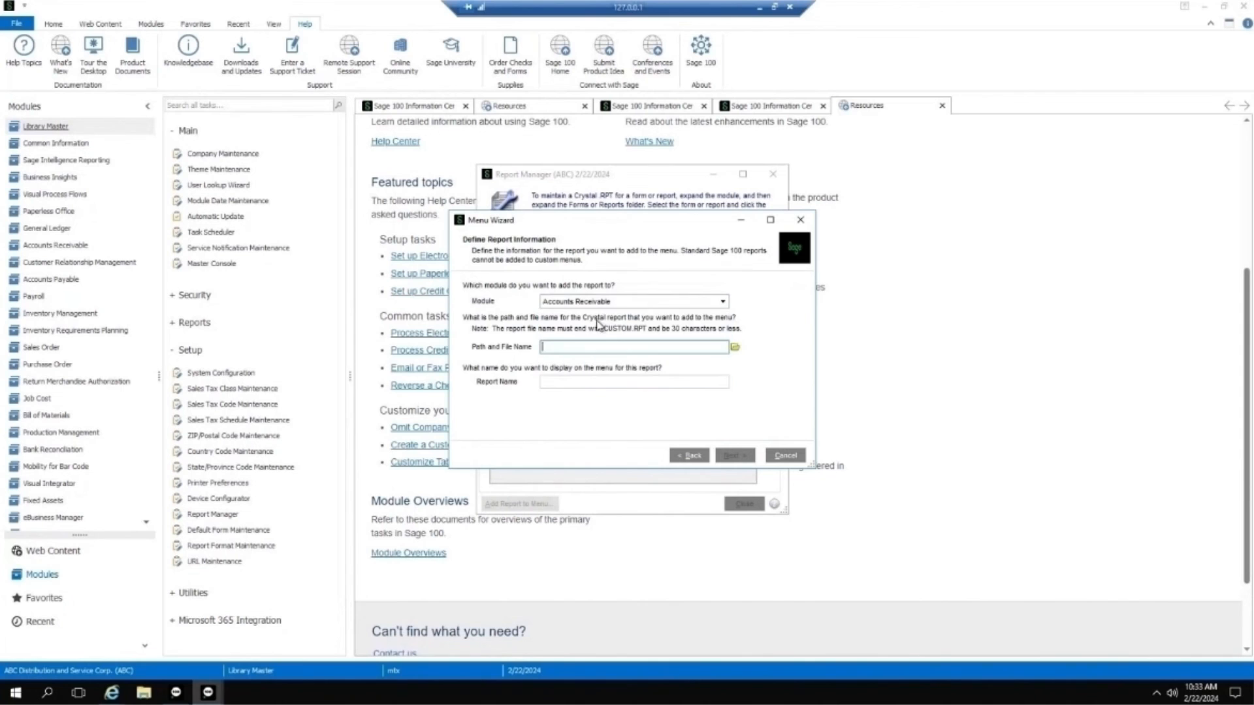
left_click(735, 347)
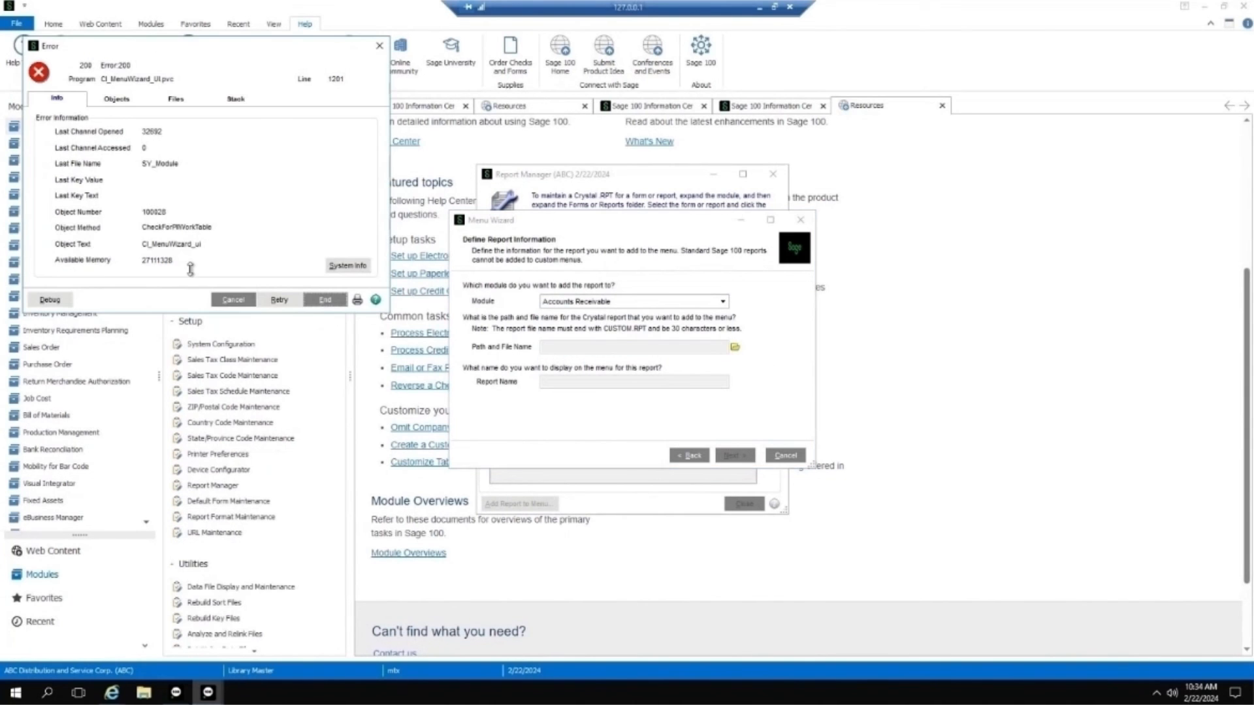
left_click(380, 46)
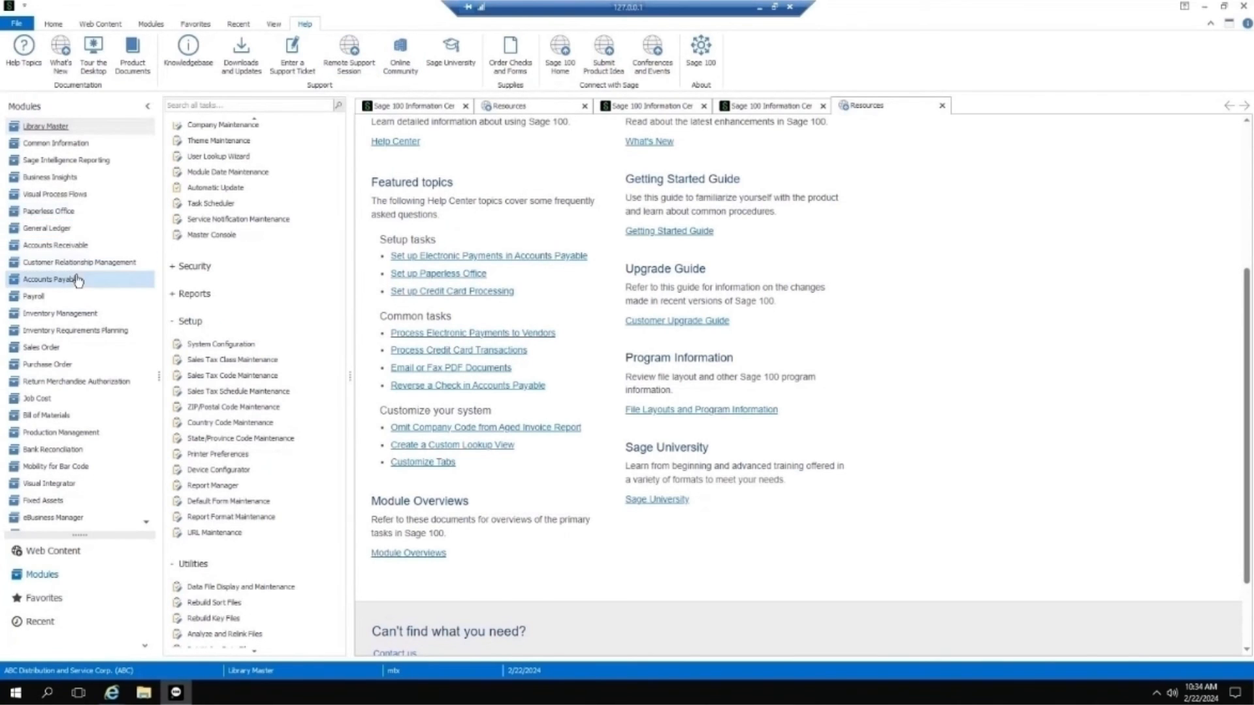
Step: Open the Accounts Receivable module's task list with its main tasks expanded
left_click(57, 245)
left_click(257, 145)
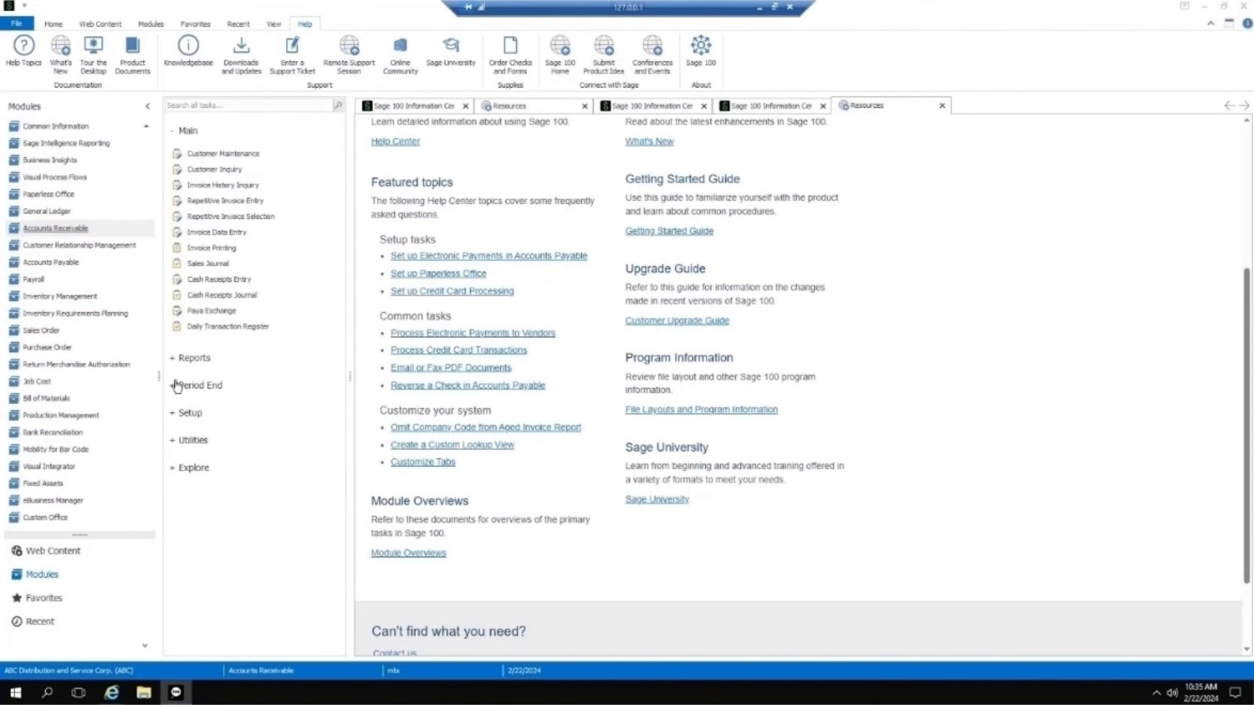